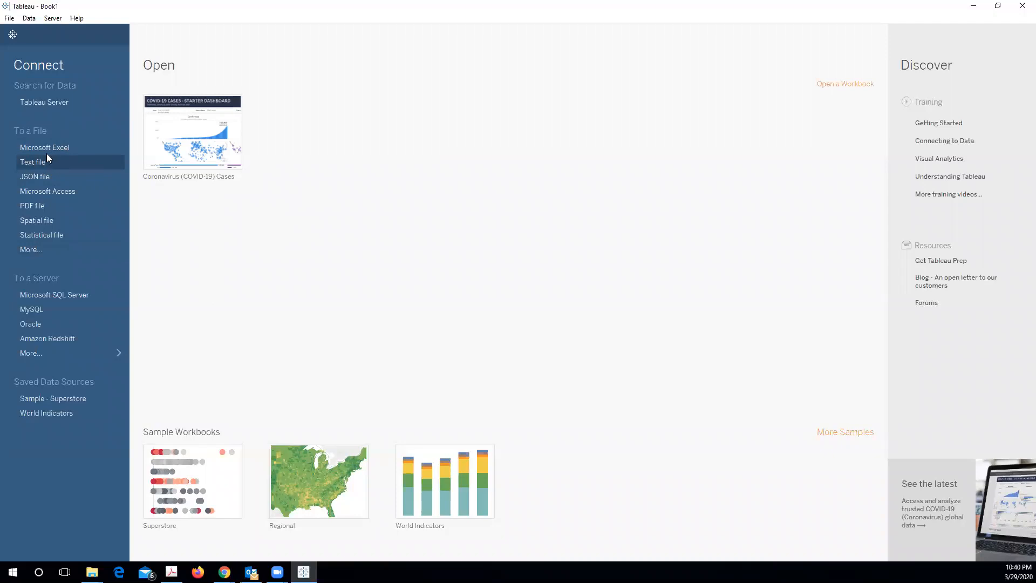
- Connect to the Excel file Global Superstore Orders 2016.xlsx in the MIST2010 > Tableau folder
{"action": "left_click", "coordinate": [45, 148]}
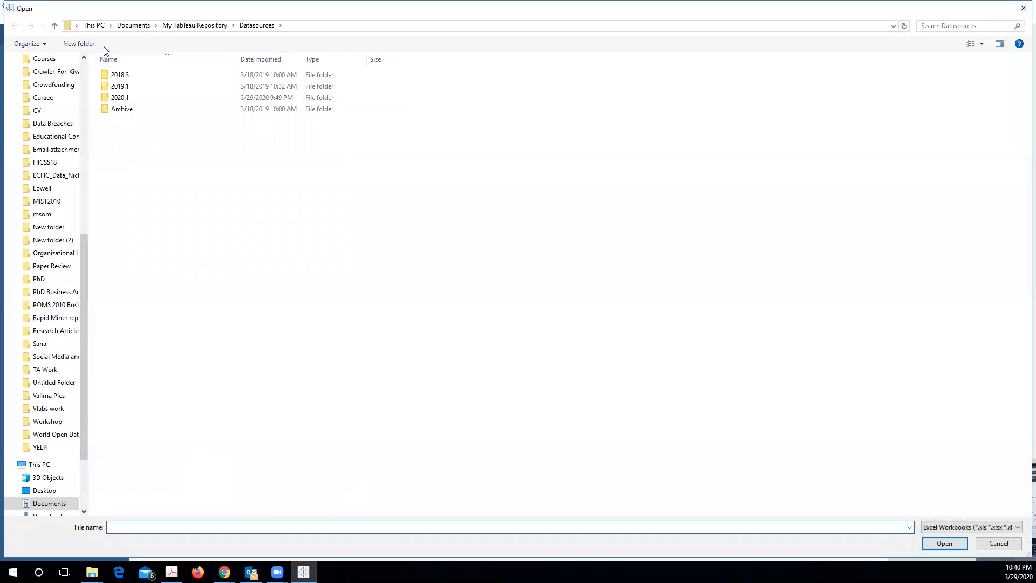
{"action": "scroll", "coordinate": [84, 178], "scroll_direction": "up", "scroll_amount": 4}
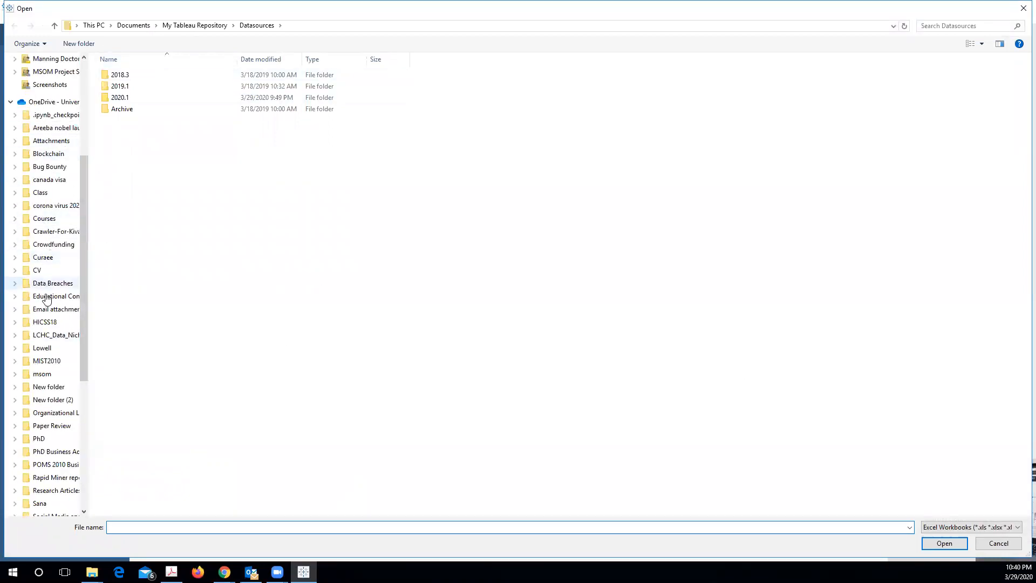
{"action": "scroll", "coordinate": [40, 356], "scroll_direction": "down", "scroll_amount": 2}
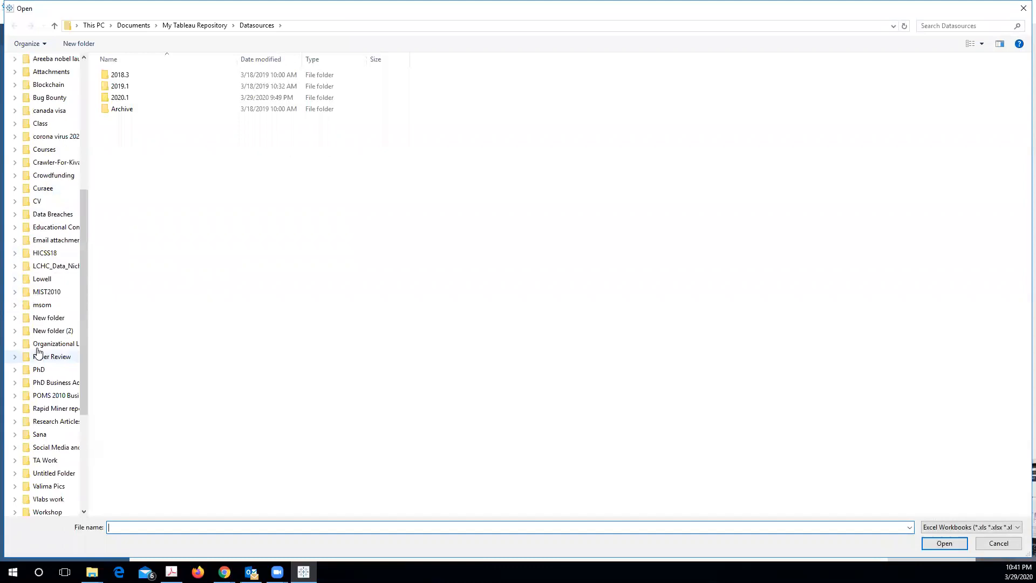
{"action": "left_click", "coordinate": [43, 292]}
{"action": "left_click", "coordinate": [145, 226]}
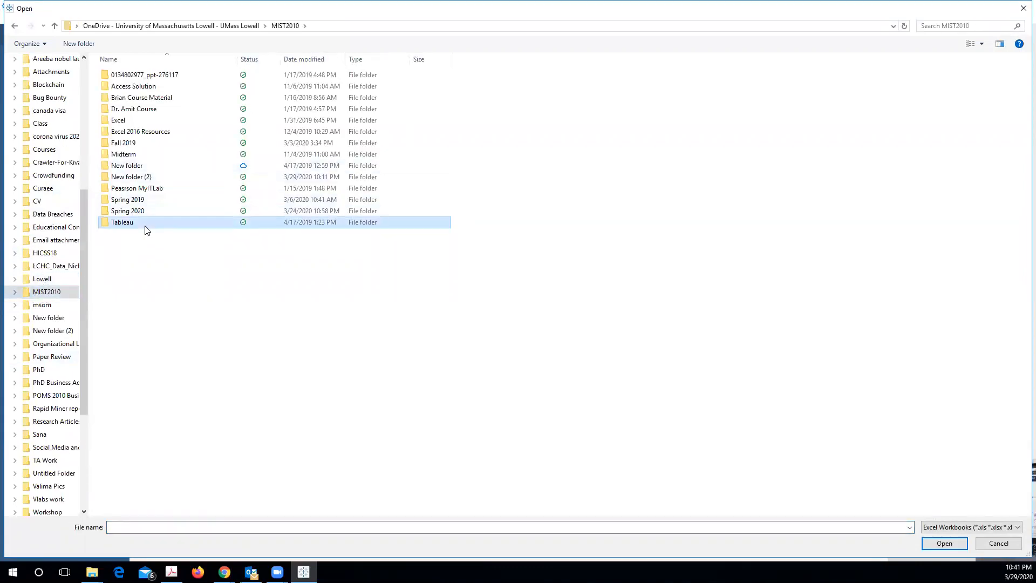
{"action": "double_click", "coordinate": [145, 227]}
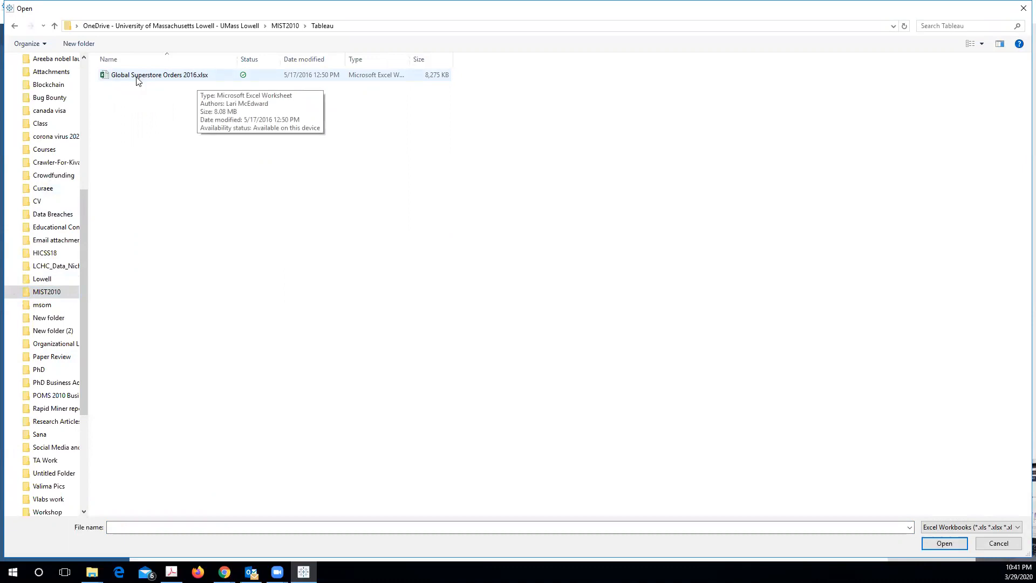
{"action": "double_click", "coordinate": [173, 80]}
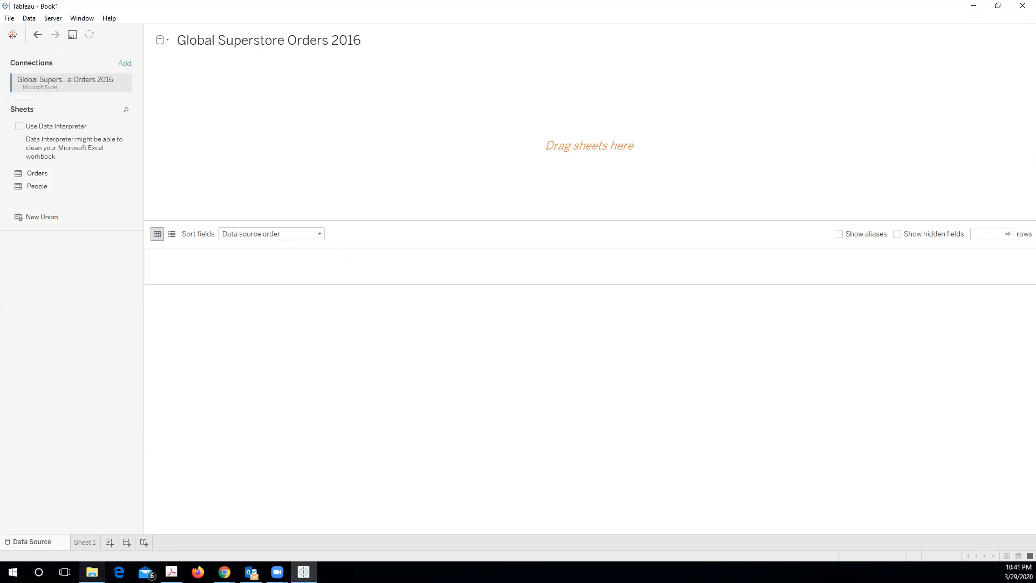
- Switch to File Explorer and open Global Superstore Orders 2016.xlsx from the MIST2010 > Tableau folder in Excel
{"action": "left_click", "coordinate": [92, 572]}
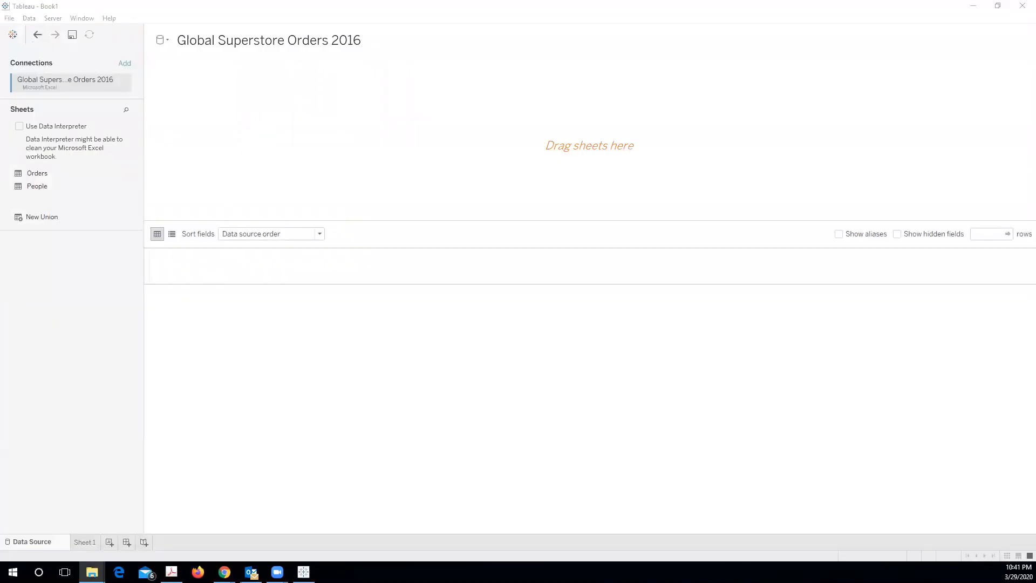
{"action": "left_click_drag", "start_coordinate": [0, 88], "coordinate": [436, 88]}
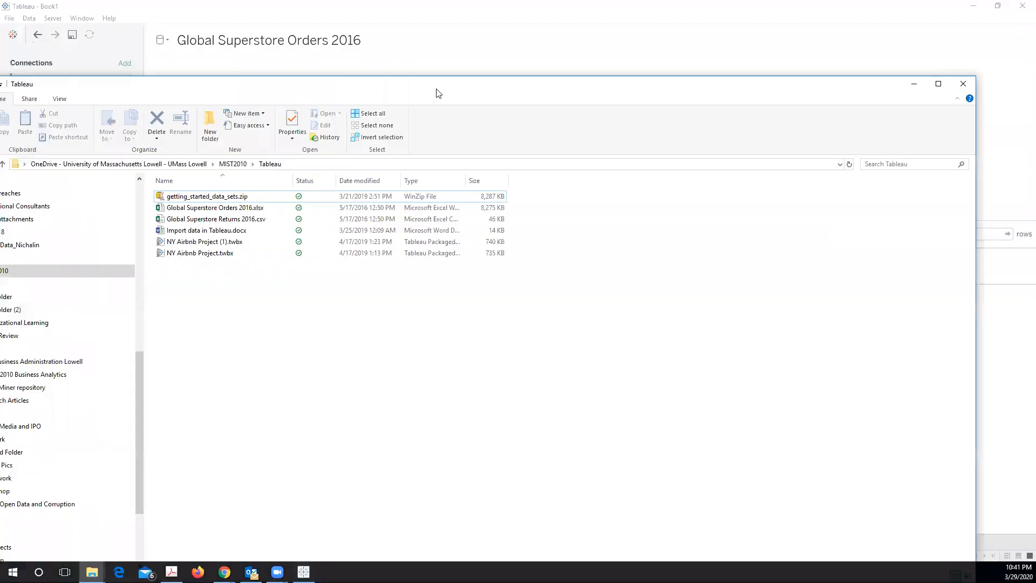
{"action": "double_click", "coordinate": [366, 94]}
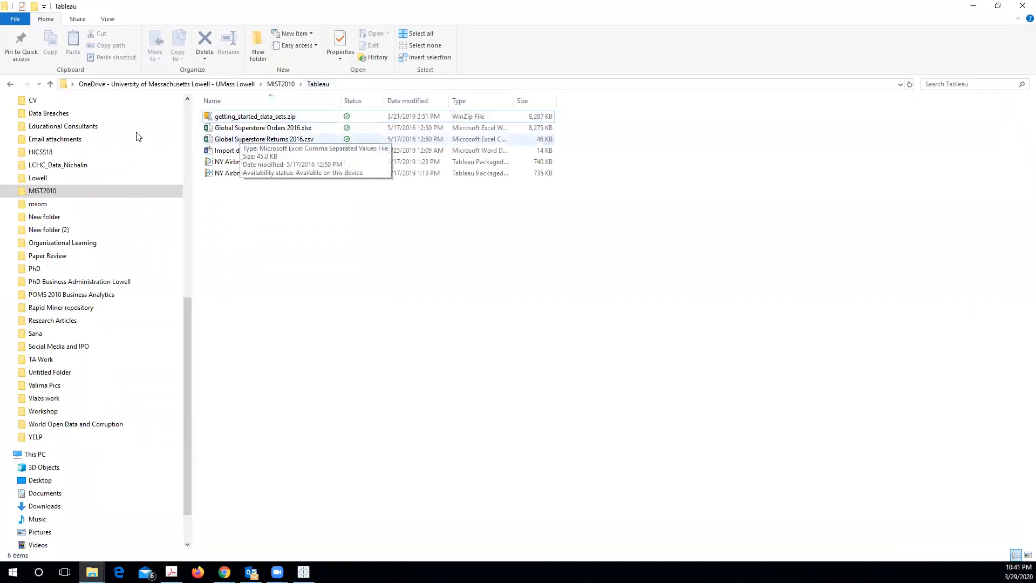
{"action": "scroll", "coordinate": [115, 195], "scroll_direction": "up", "scroll_amount": 1}
{"action": "scroll", "coordinate": [114, 194], "scroll_direction": "up", "scroll_amount": 2}
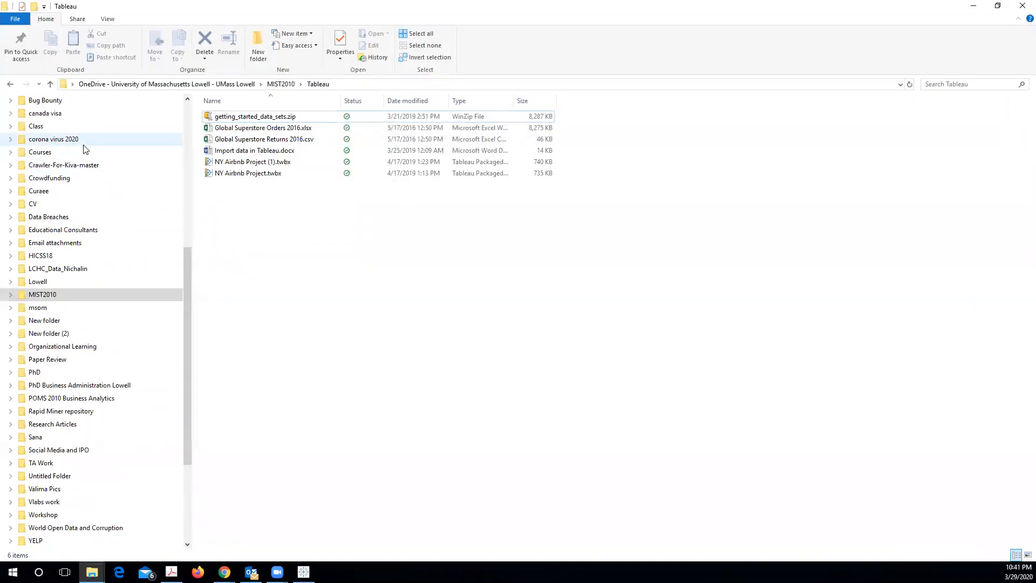
{"action": "left_click", "coordinate": [49, 294]}
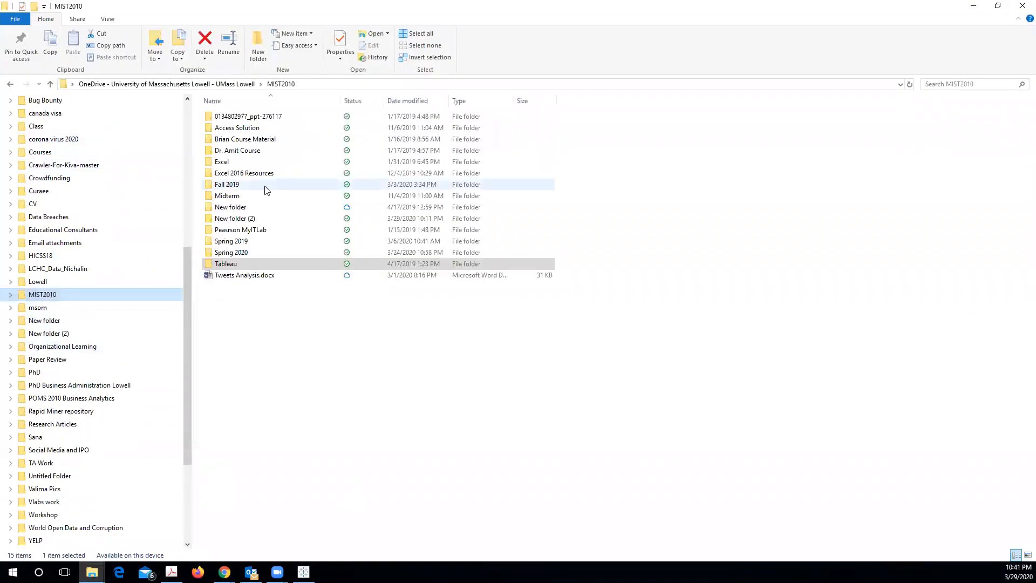
{"action": "double_click", "coordinate": [244, 265]}
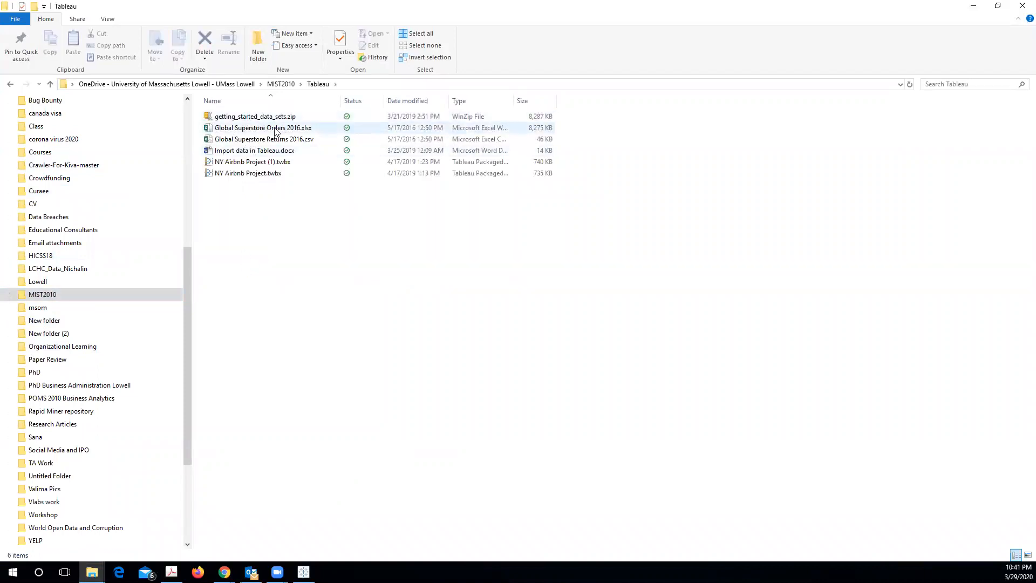
{"action": "double_click", "coordinate": [260, 131]}
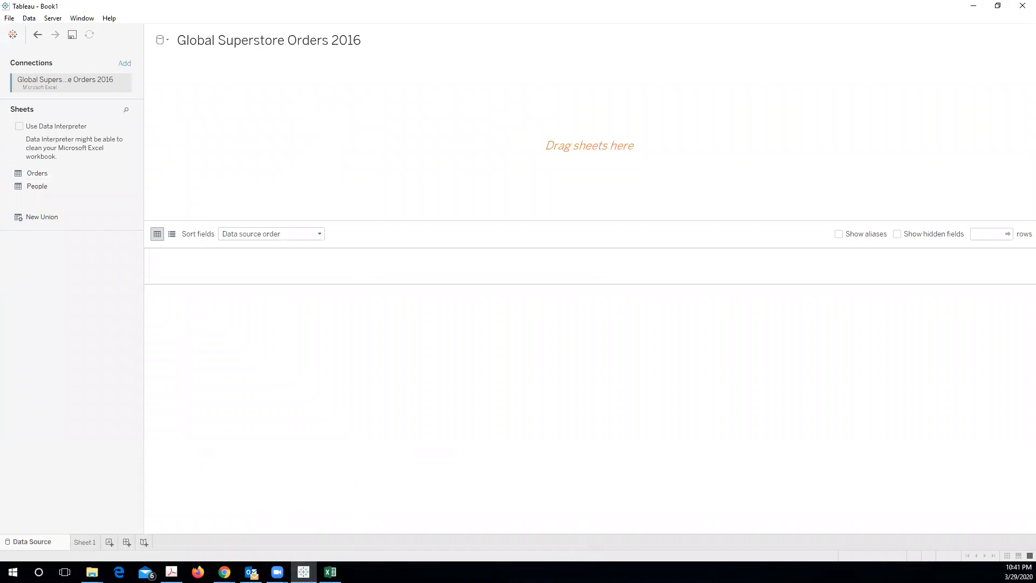
- Examine the Orders and People sheets of the workbook in Excel, and close it
{"action": "left_click", "coordinate": [330, 571]}
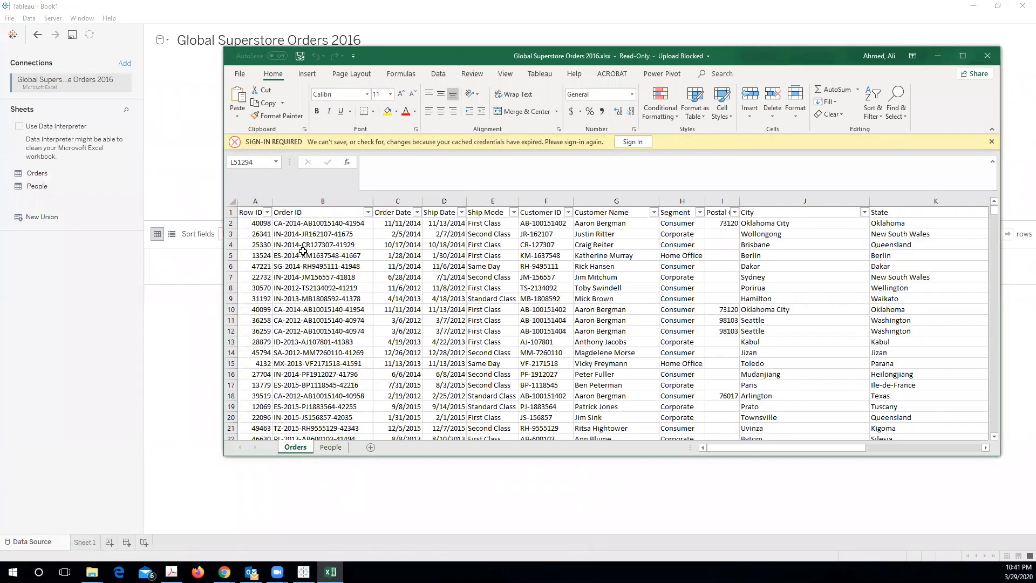
{"action": "scroll", "coordinate": [303, 264], "scroll_direction": "down", "scroll_amount": 13}
{"action": "scroll", "coordinate": [303, 264], "scroll_direction": "up", "scroll_amount": 13}
{"action": "left_click", "coordinate": [331, 447]}
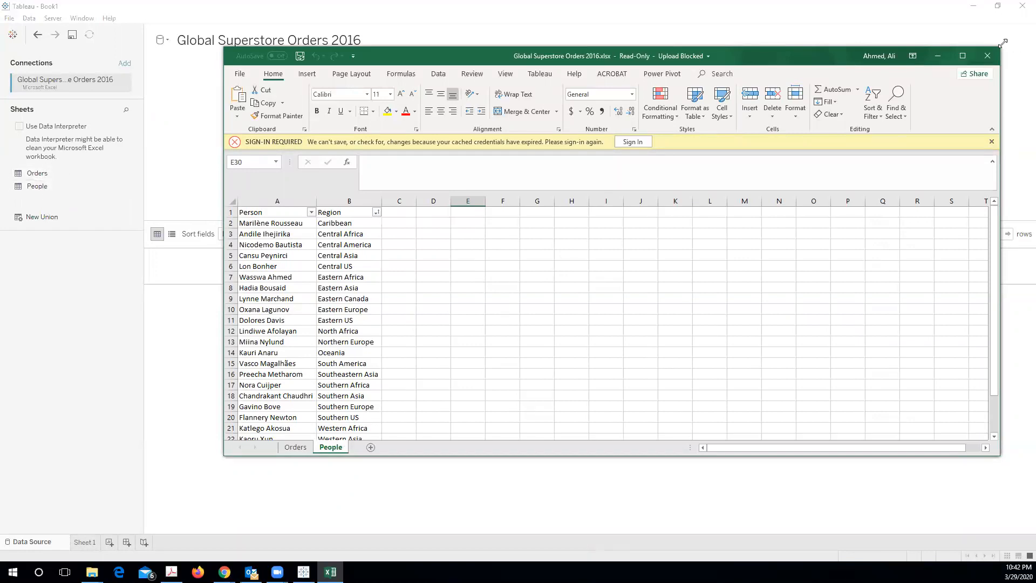
{"action": "left_click", "coordinate": [987, 55]}
- Add the Orders sheet to the Global Superstore Orders 2016 data source in Tableau
{"action": "left_click_drag", "start_coordinate": [52, 178], "coordinate": [280, 97]}
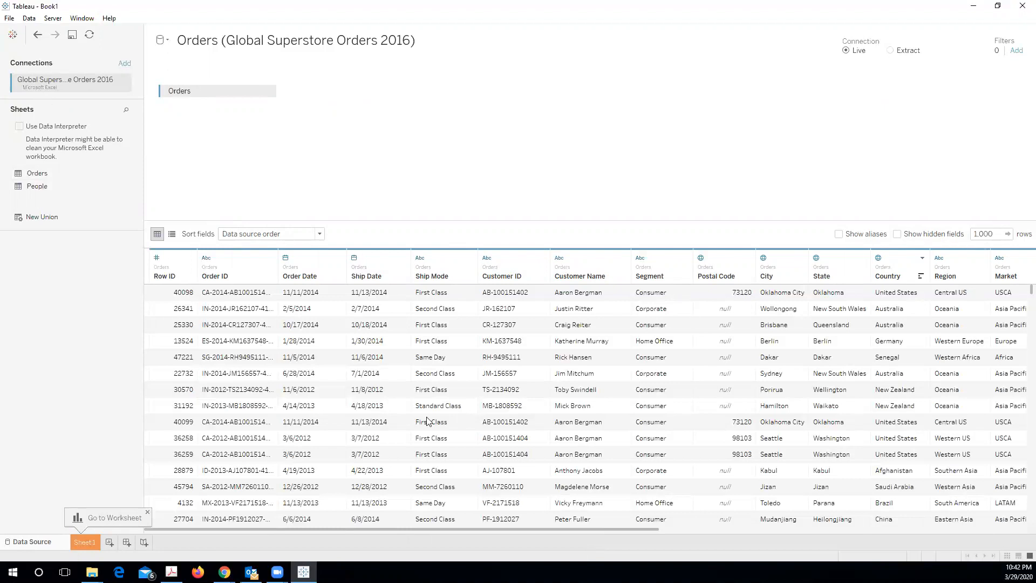
{"action": "left_click_drag", "start_coordinate": [389, 529], "coordinate": [220, 544]}
{"action": "mouse_move", "coordinate": [1021, 295]}
{"action": "left_mouse_down"}
{"action": "mouse_move", "coordinate": [1021, 519]}
{"action": "mouse_move", "coordinate": [1019, 294]}
{"action": "left_mouse_up"}
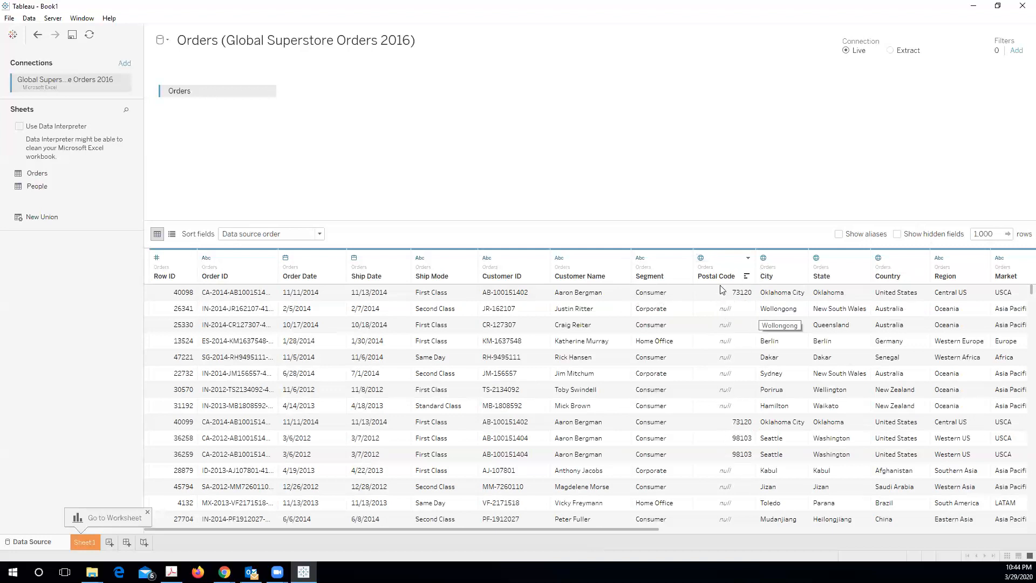
{"action": "left_click_drag", "start_coordinate": [639, 528], "coordinate": [699, 533]}
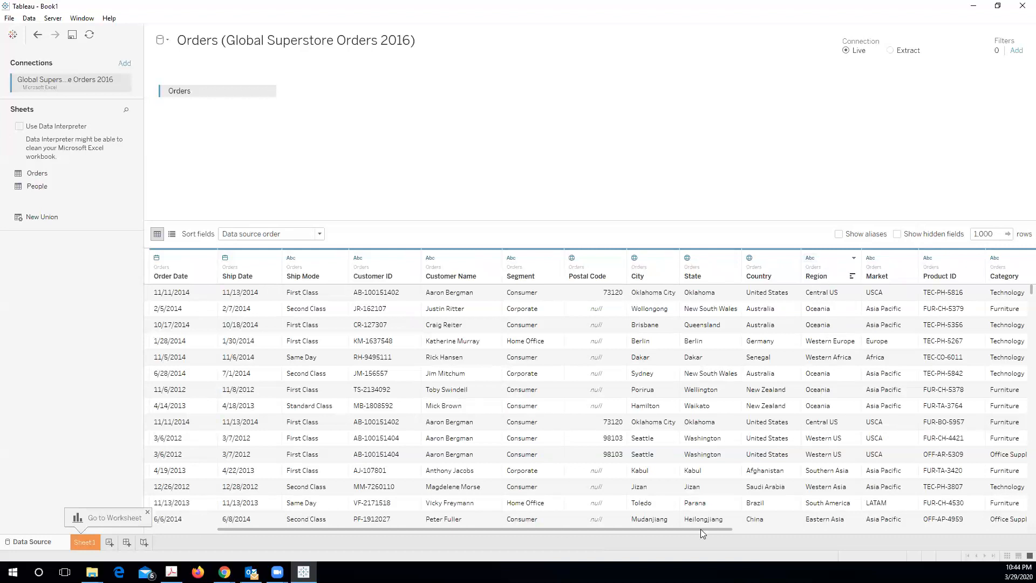
{"action": "scroll", "coordinate": [703, 528], "scroll_direction": "right", "scroll_amount": 2}
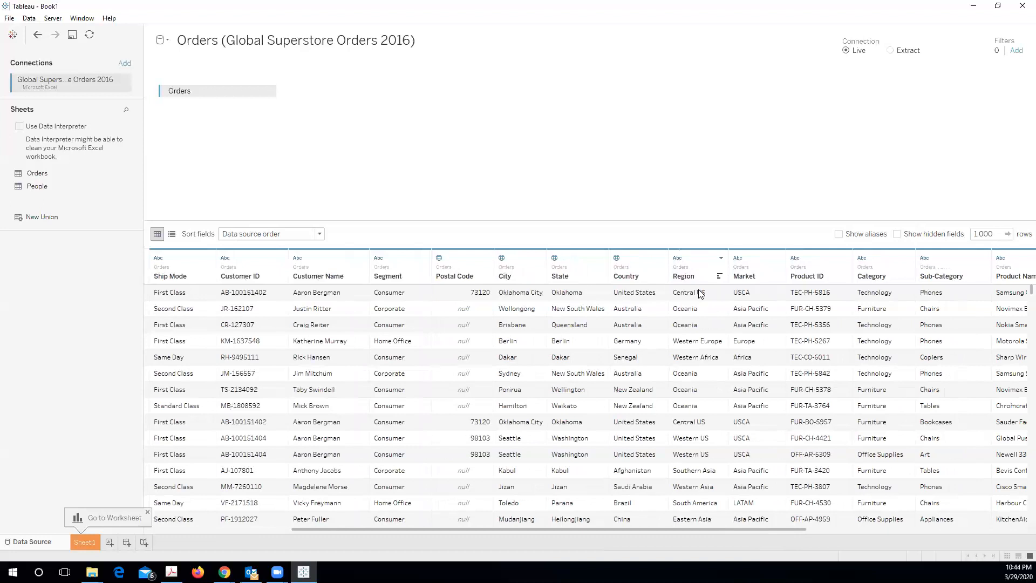
{"action": "left_click", "coordinate": [721, 259]}
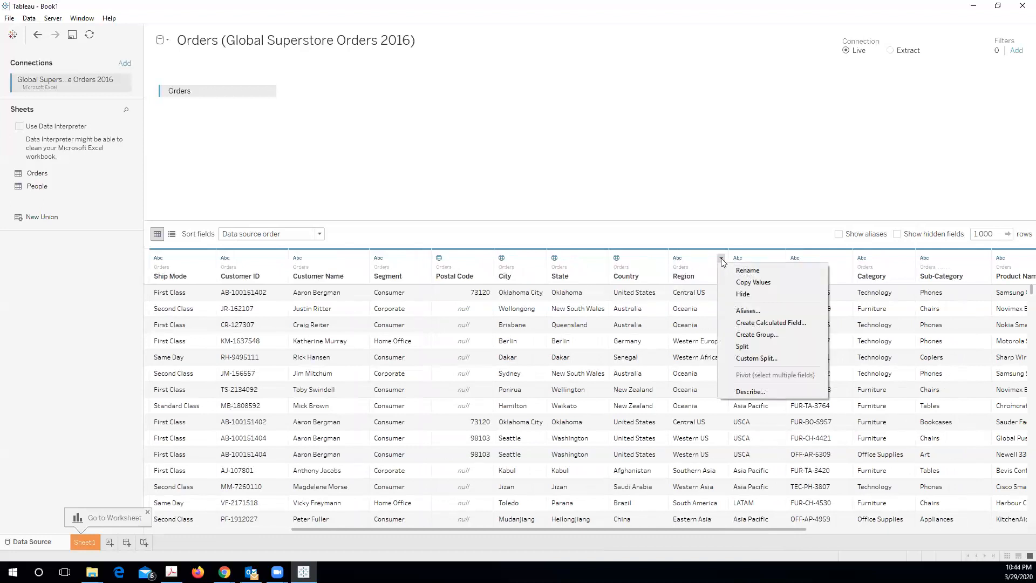
{"action": "left_click", "coordinate": [684, 258]}
{"action": "left_click", "coordinate": [678, 257]}
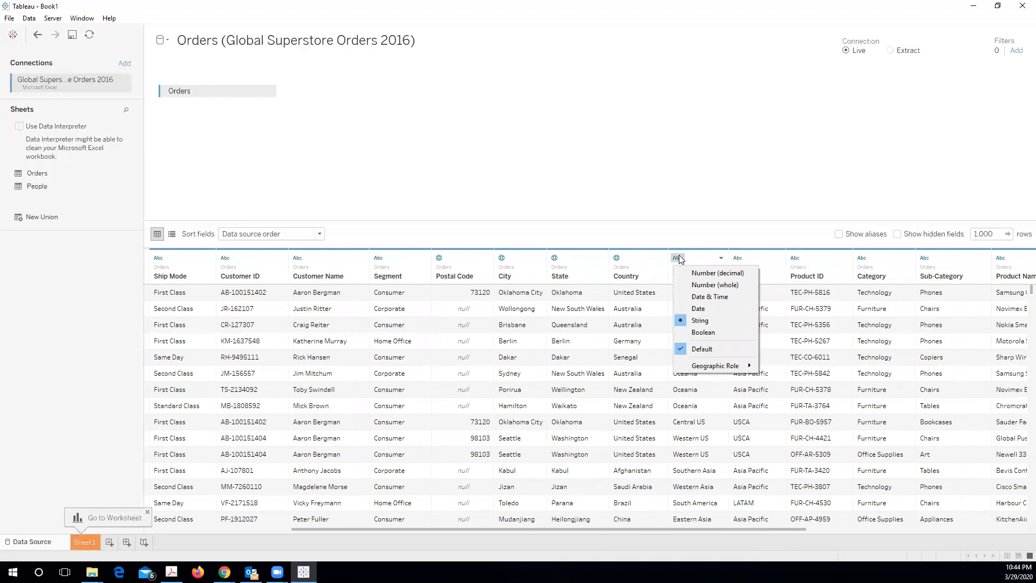
{"action": "mouse_move", "coordinate": [705, 372]}
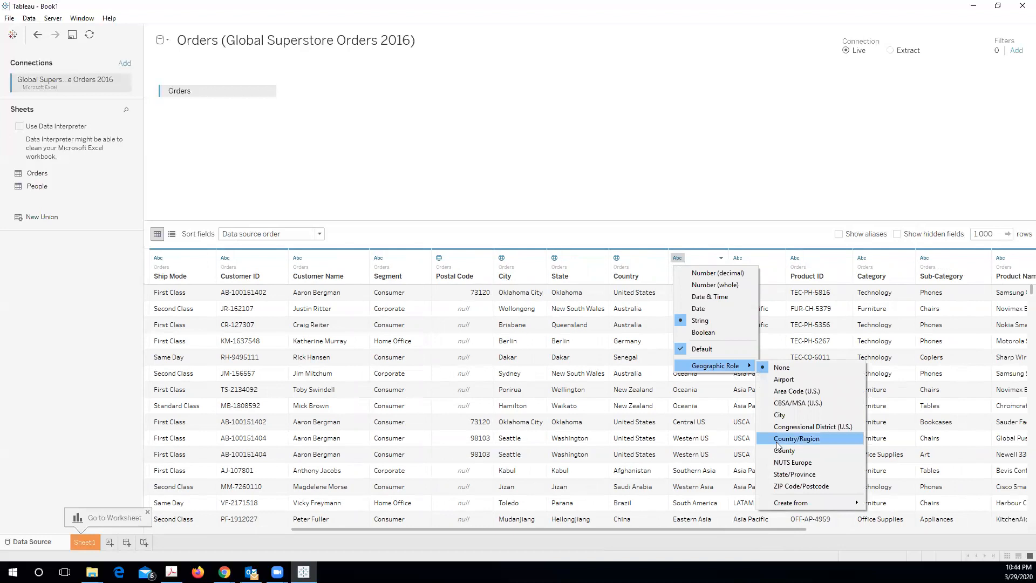
{"action": "left_click", "coordinate": [685, 397]}
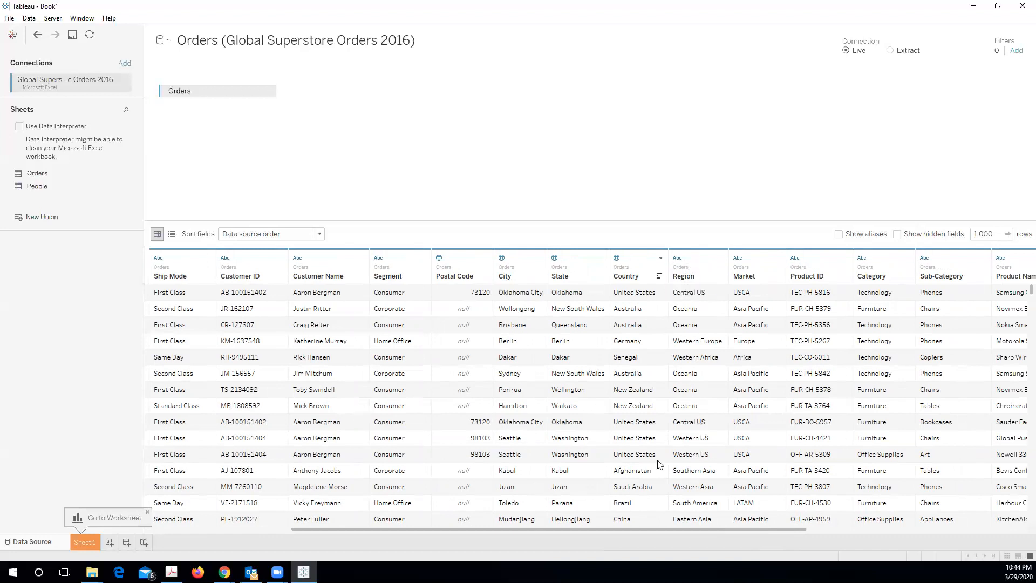
- Assign the Country/Region geographic role to the Region field
{"action": "left_click_drag", "start_coordinate": [587, 529], "coordinate": [643, 529]}
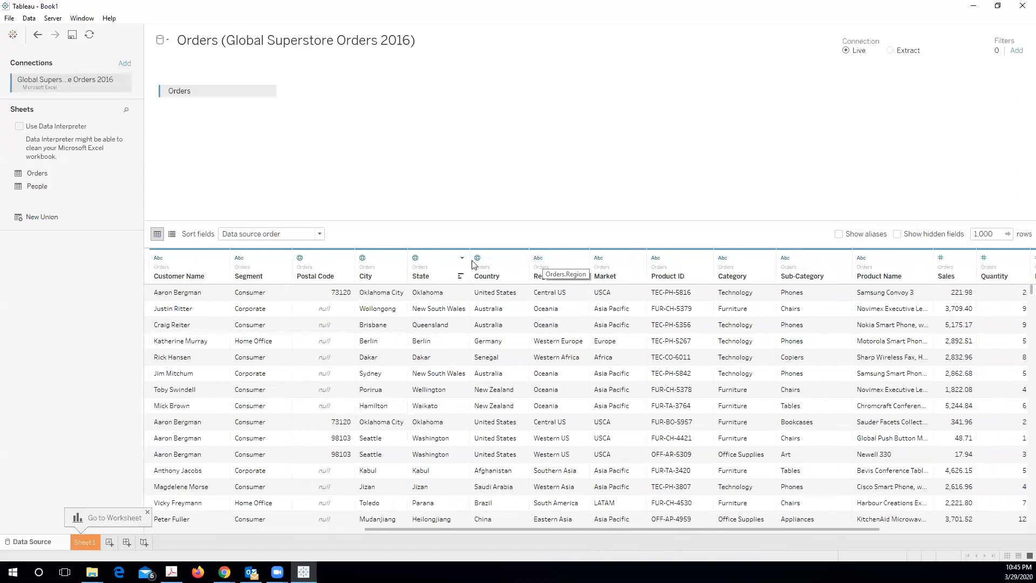
{"action": "left_click", "coordinate": [538, 258]}
{"action": "mouse_move", "coordinate": [566, 366]}
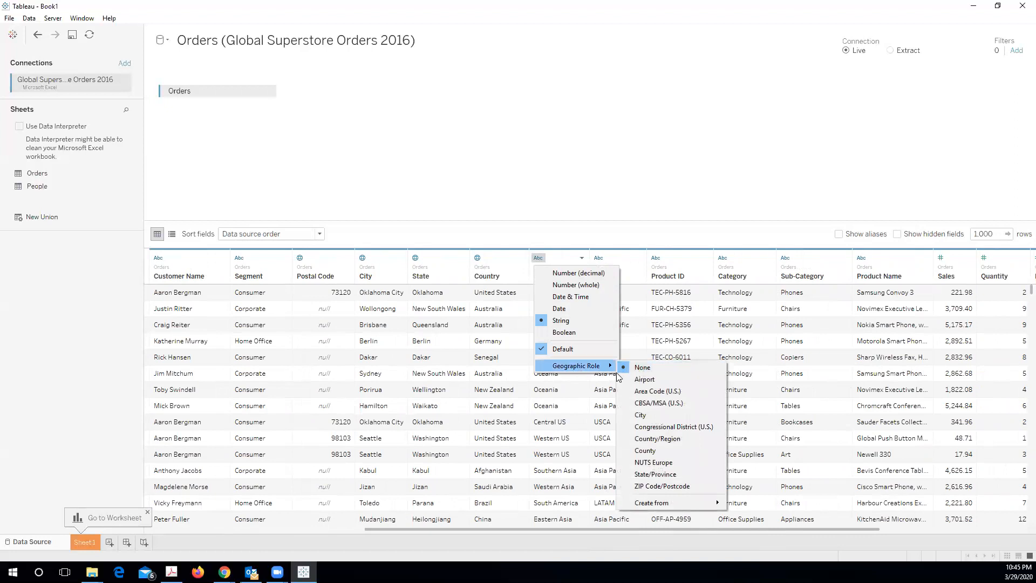
{"action": "left_click", "coordinate": [680, 438]}
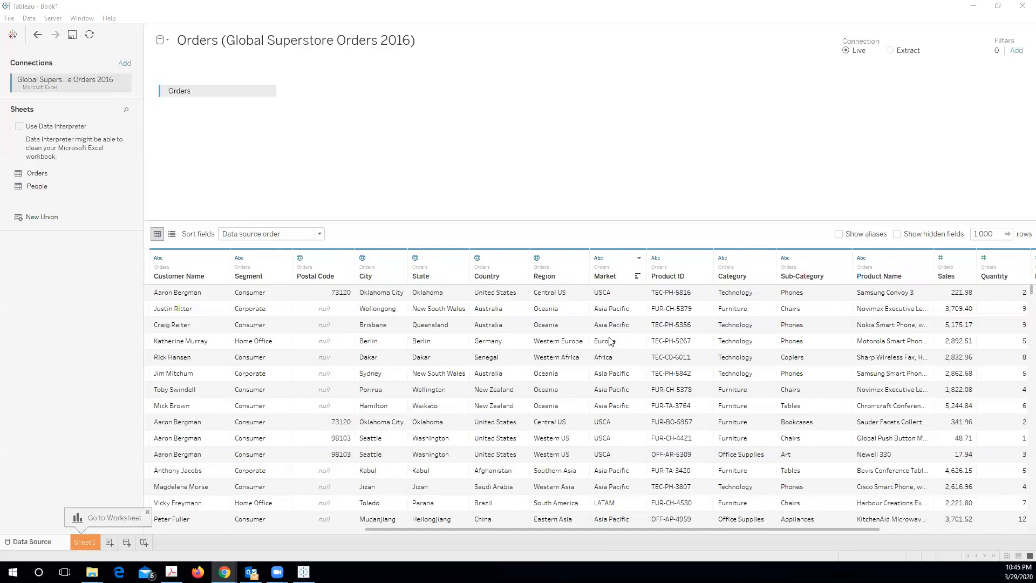
- Examine the Market values down the rows of the Orders preview and its remaining columns through Order Priority
{"action": "scroll", "coordinate": [624, 439], "scroll_direction": "down", "scroll_amount": 10}
{"action": "scroll", "coordinate": [624, 439], "scroll_direction": "down", "scroll_amount": 10}
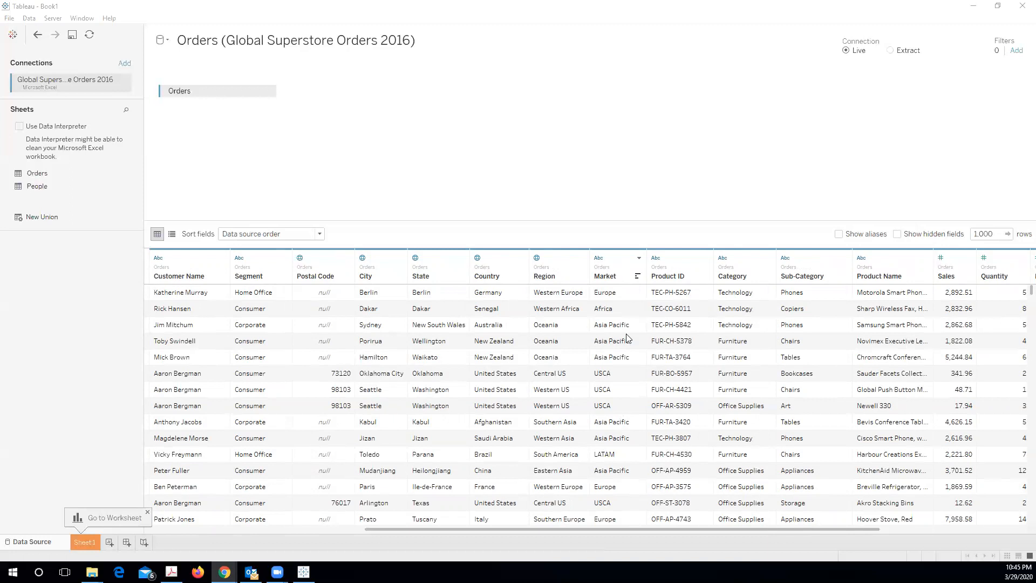
{"action": "scroll", "coordinate": [627, 347], "scroll_direction": "down", "scroll_amount": 3}
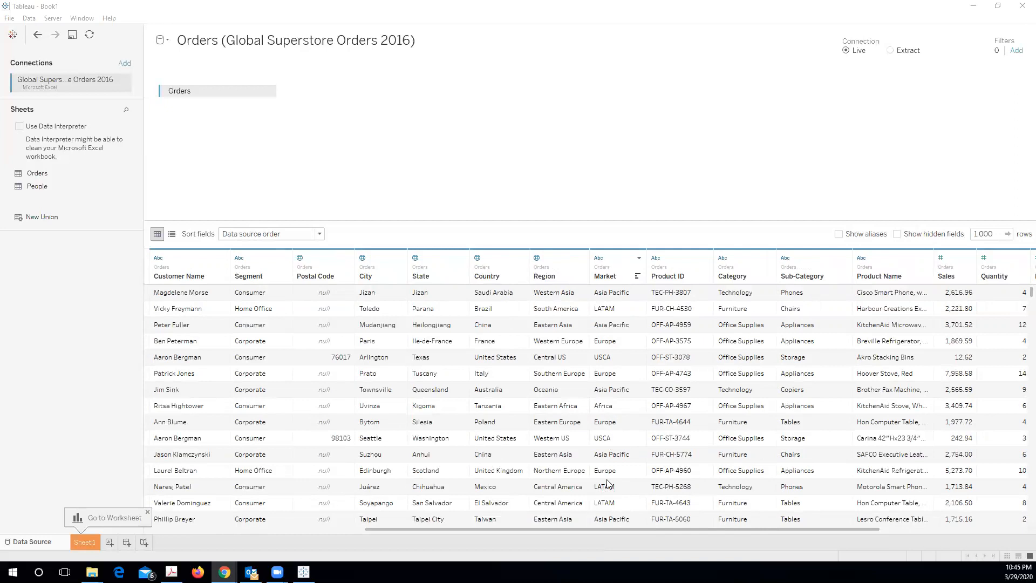
{"action": "scroll", "coordinate": [612, 378], "scroll_direction": "down", "scroll_amount": 5}
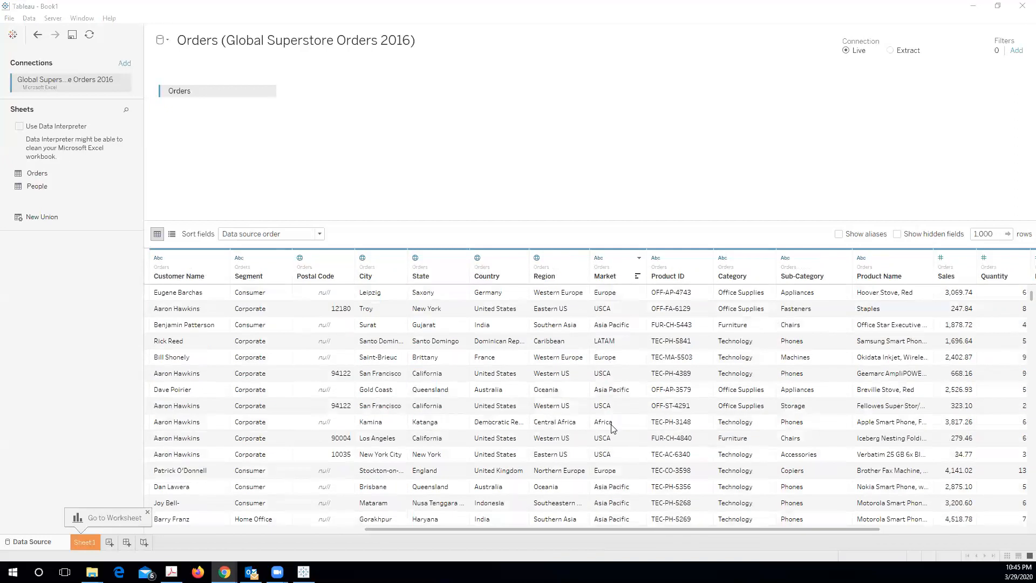
{"action": "scroll", "coordinate": [612, 428], "scroll_direction": "down", "scroll_amount": 5}
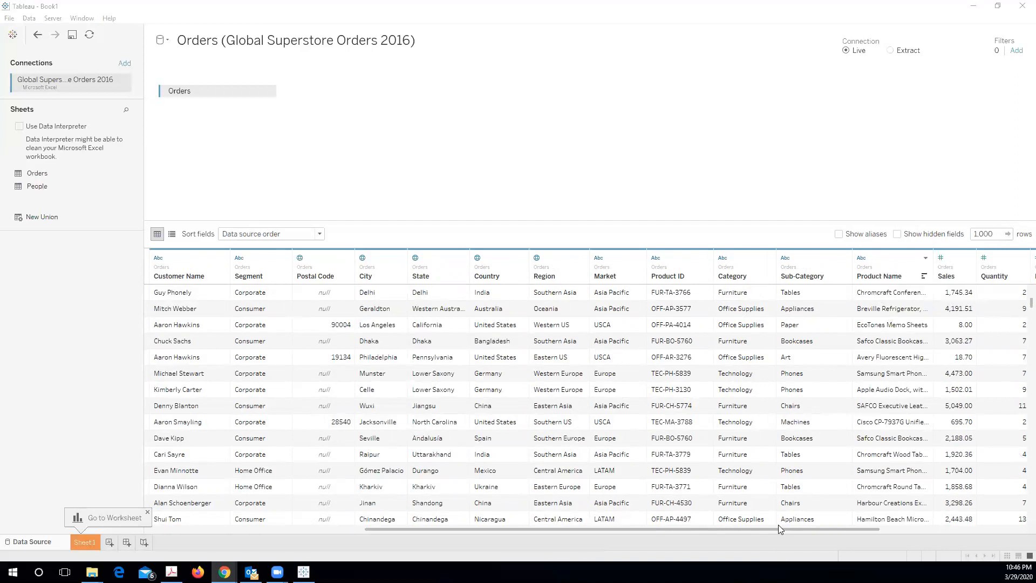
{"action": "left_click_drag", "start_coordinate": [776, 530], "coordinate": [917, 531]}
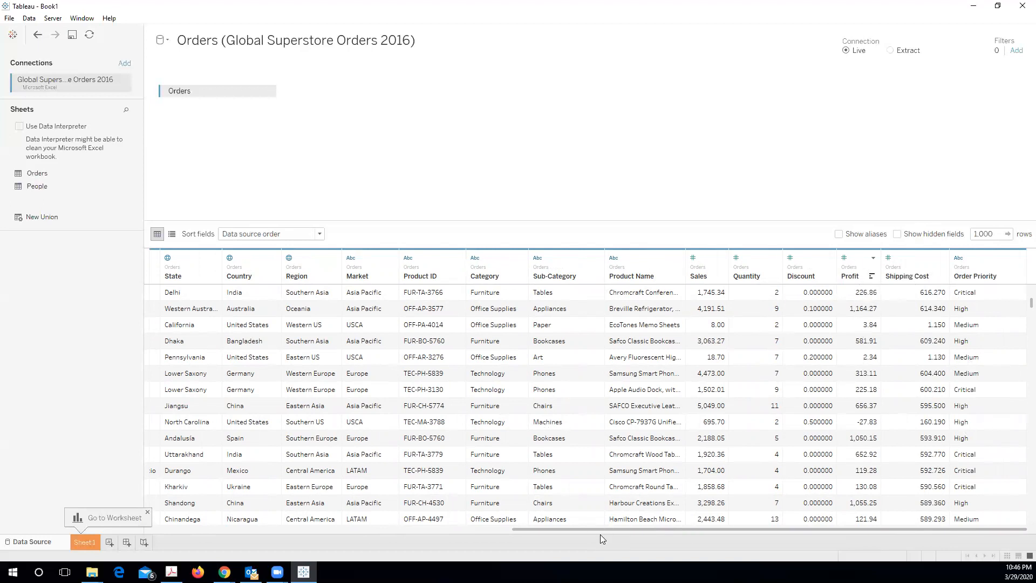
{"action": "left_click_drag", "start_coordinate": [599, 527], "coordinate": [378, 528]}
{"action": "left_click_drag", "start_coordinate": [207, 502], "coordinate": [127, 498]}
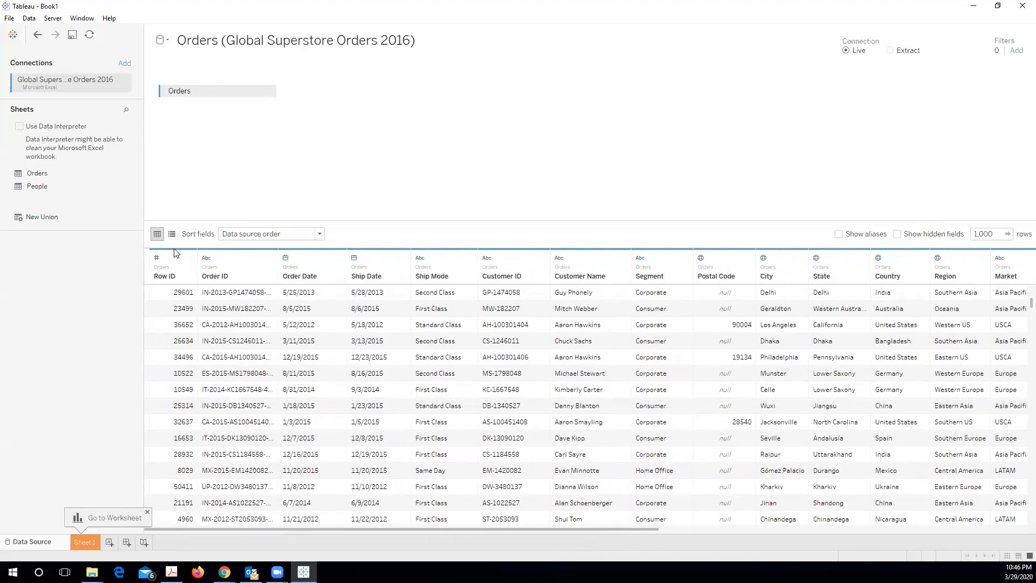
- Sort the Orders preview in ascending order by Row ID, and re-sort it ascending by Sales
{"action": "left_click", "coordinate": [188, 276]}
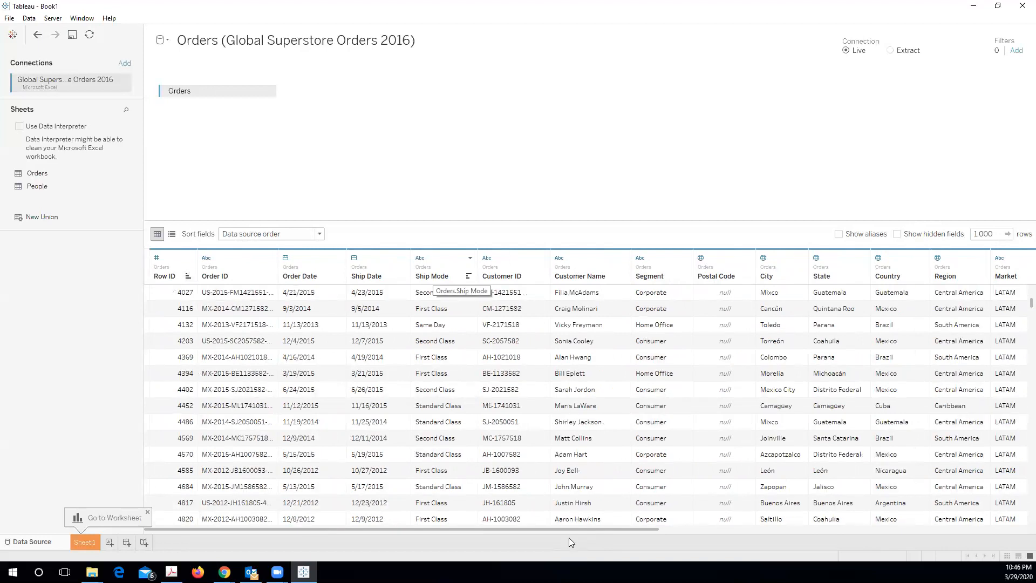
{"action": "left_click_drag", "start_coordinate": [589, 528], "coordinate": [785, 530]}
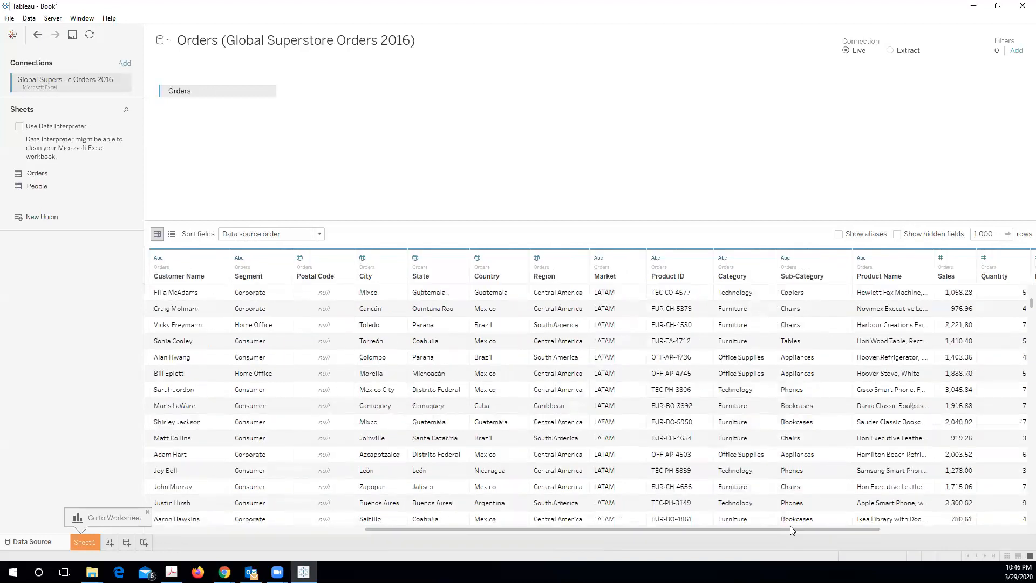
{"action": "left_click", "coordinate": [965, 277]}
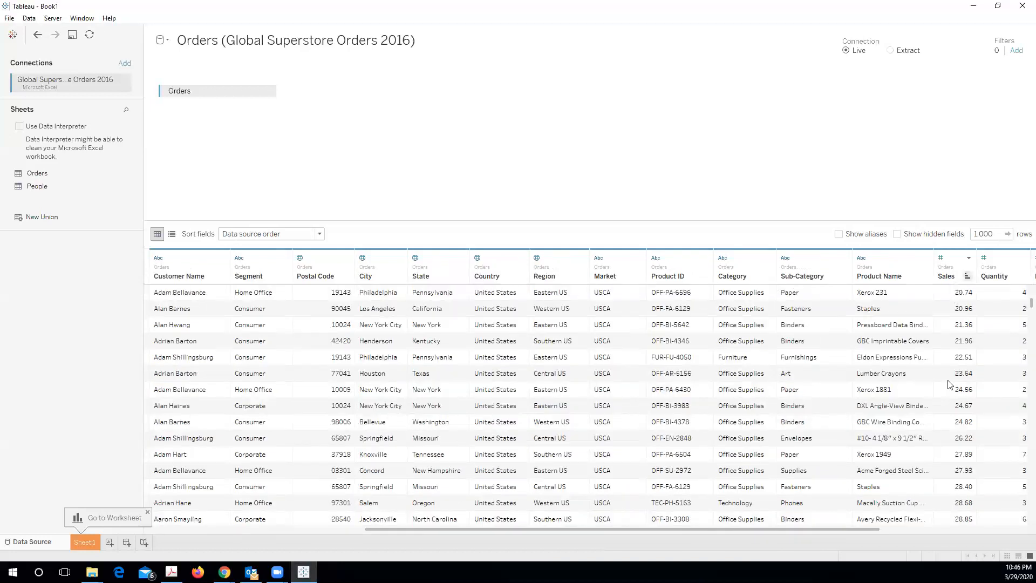
- Sort the Orders preview in descending order by Sales and dismiss the Go to Worksheet tip
{"action": "left_click", "coordinate": [967, 276]}
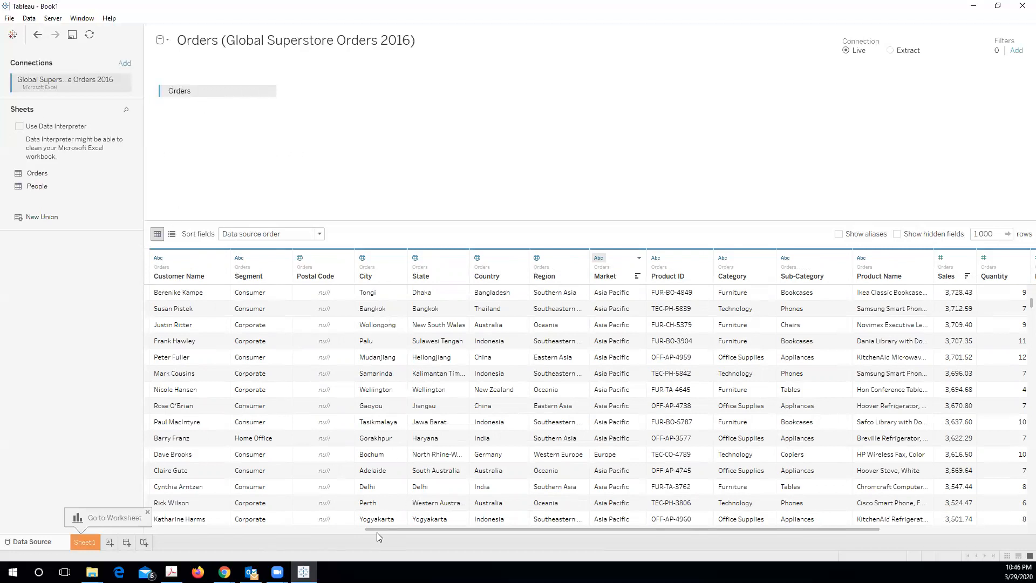
{"action": "left_click_drag", "start_coordinate": [370, 528], "coordinate": [146, 528]}
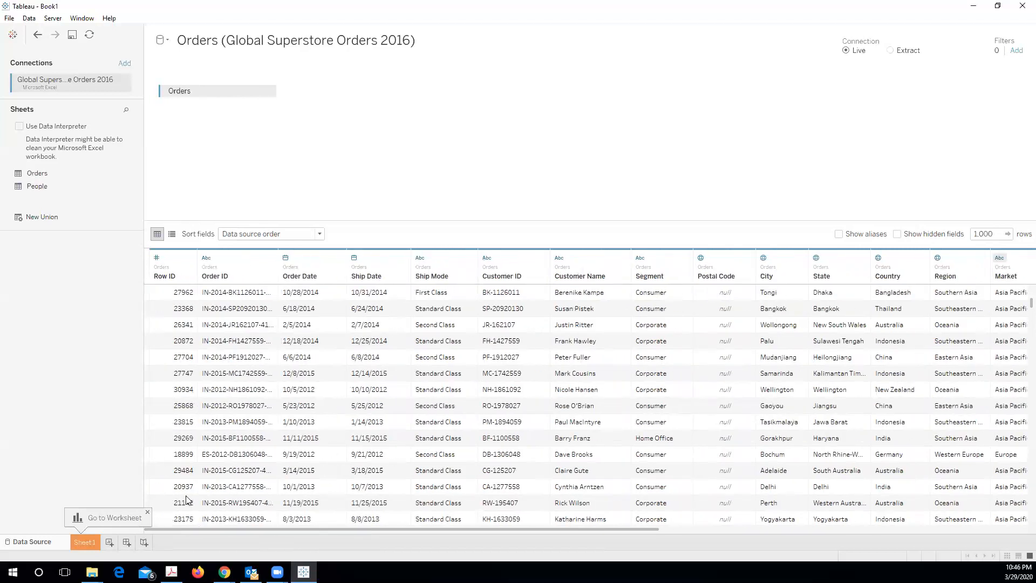
{"action": "left_click", "coordinate": [148, 511]}
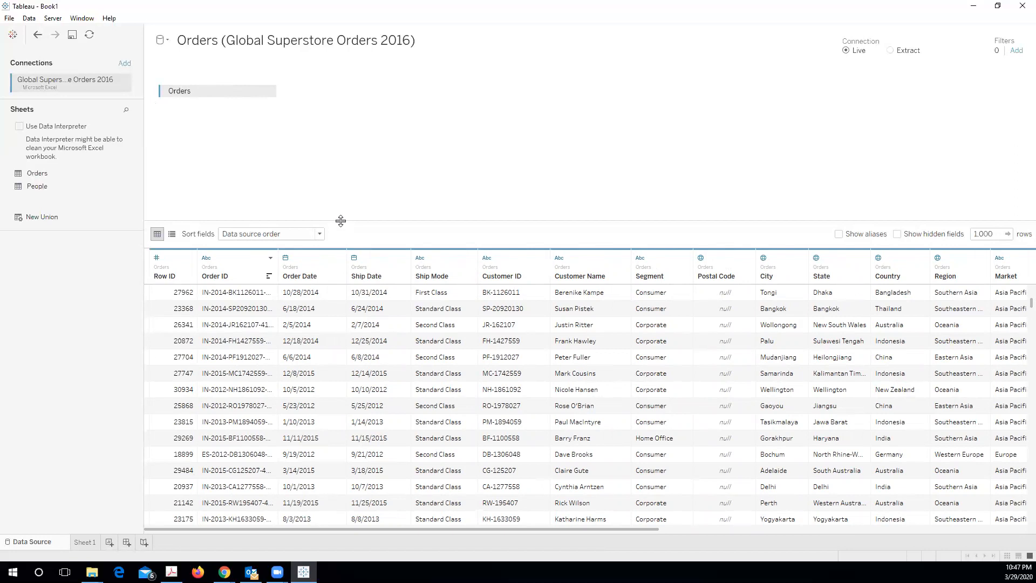
- Add a text file connection to Global Superstore Returns 2016.csv alongside the Orders workbook
{"action": "left_click", "coordinate": [10, 19]}
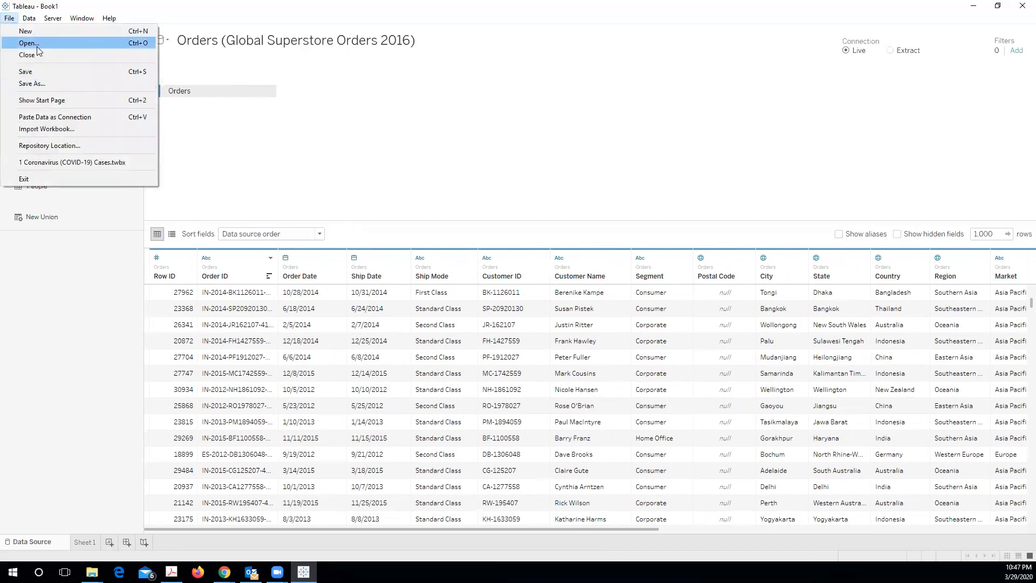
{"action": "left_click", "coordinate": [280, 189]}
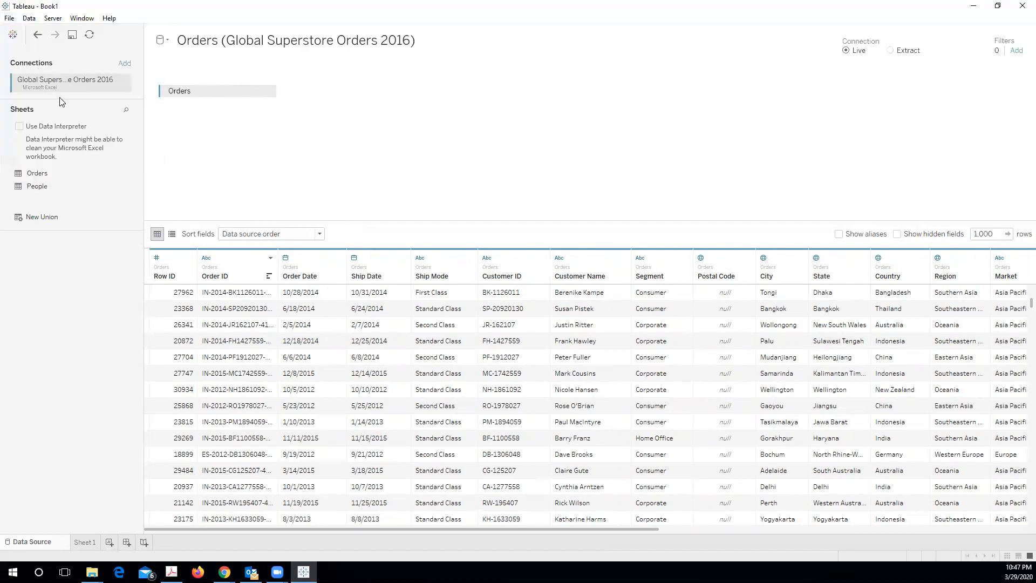
{"action": "left_click", "coordinate": [125, 63]}
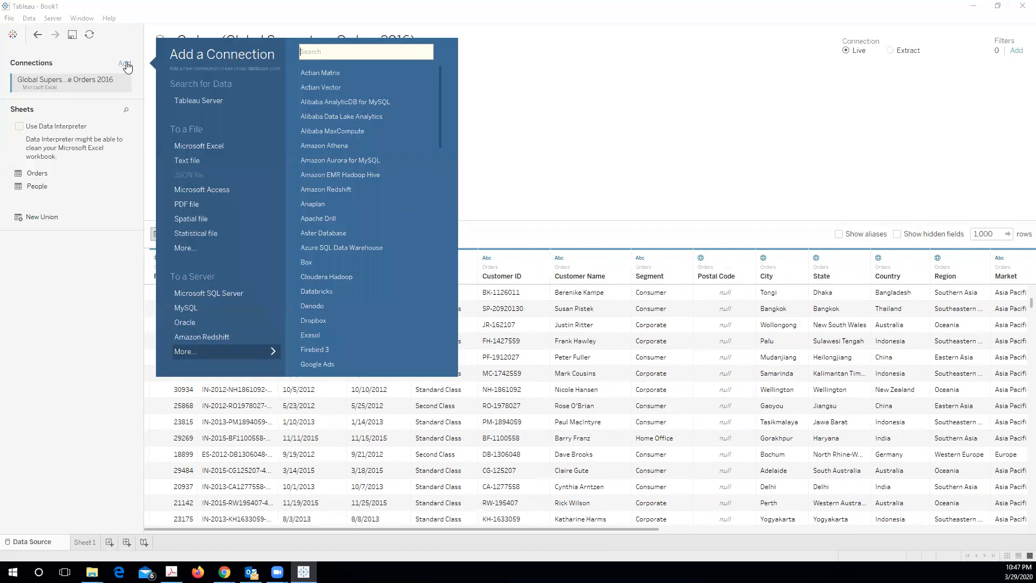
{"action": "left_click", "coordinate": [189, 164]}
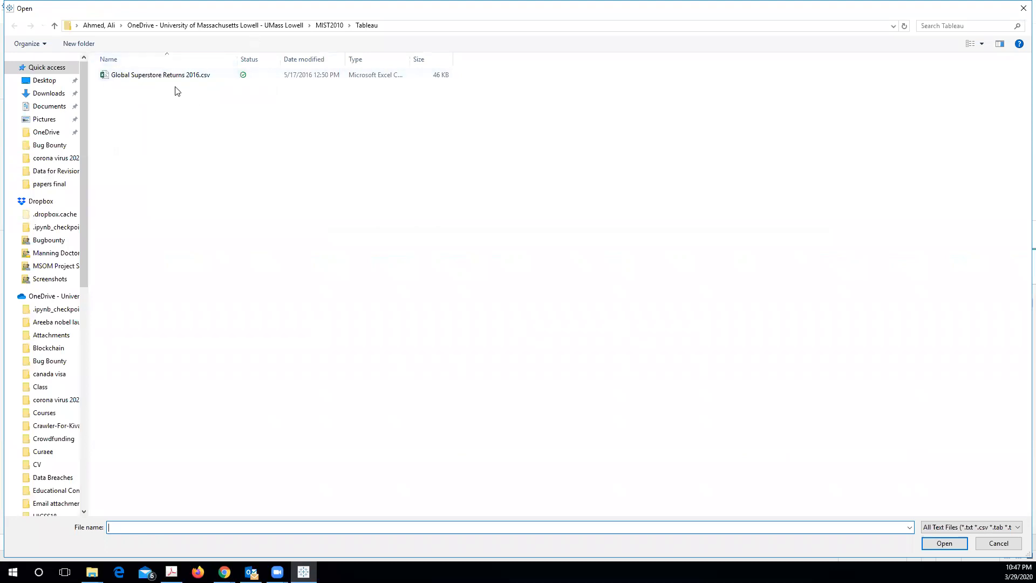
{"action": "left_click", "coordinate": [153, 80]}
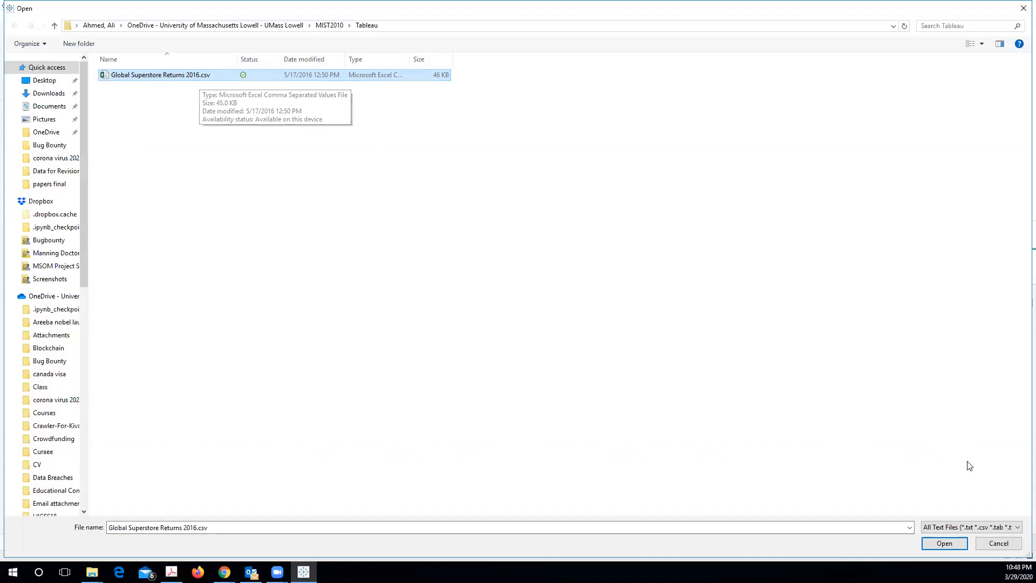
{"action": "left_click", "coordinate": [944, 543]}
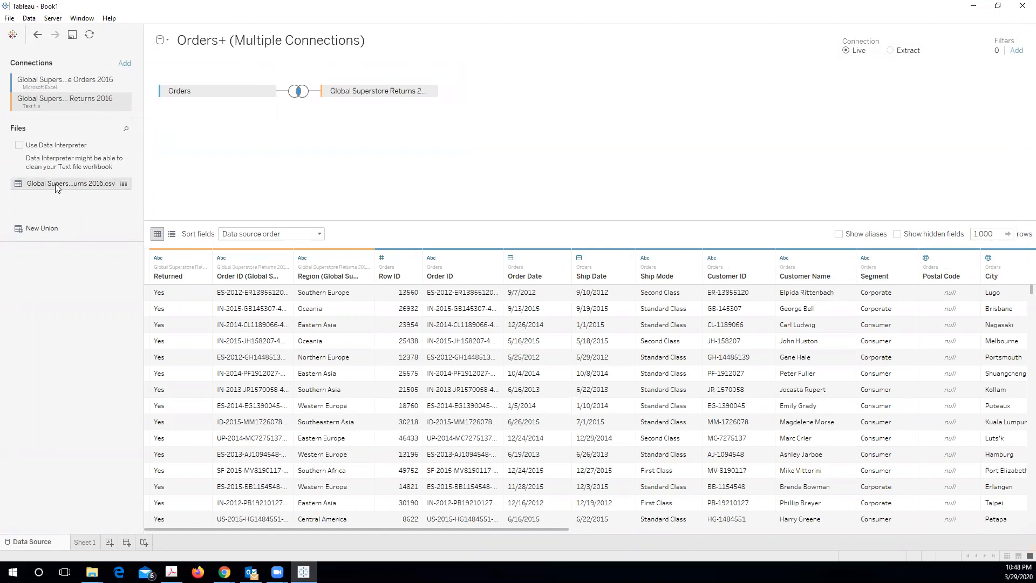
- View the underlying rows of the Global Superstore Returns 2016.csv file and close the data window
{"action": "left_click", "coordinate": [123, 183]}
{"action": "scroll", "coordinate": [451, 244], "scroll_direction": "down", "scroll_amount": 5}
{"action": "left_click", "coordinate": [713, 171]}
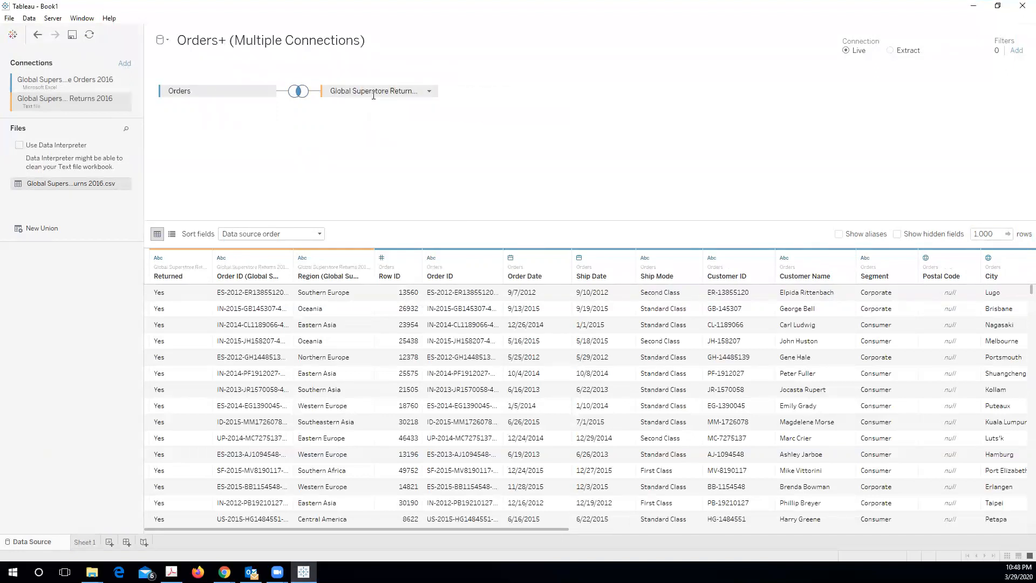
- Review the join settings between Orders and Returns, and look through the Returns file's rows to the end of the list
{"action": "left_click", "coordinate": [300, 91]}
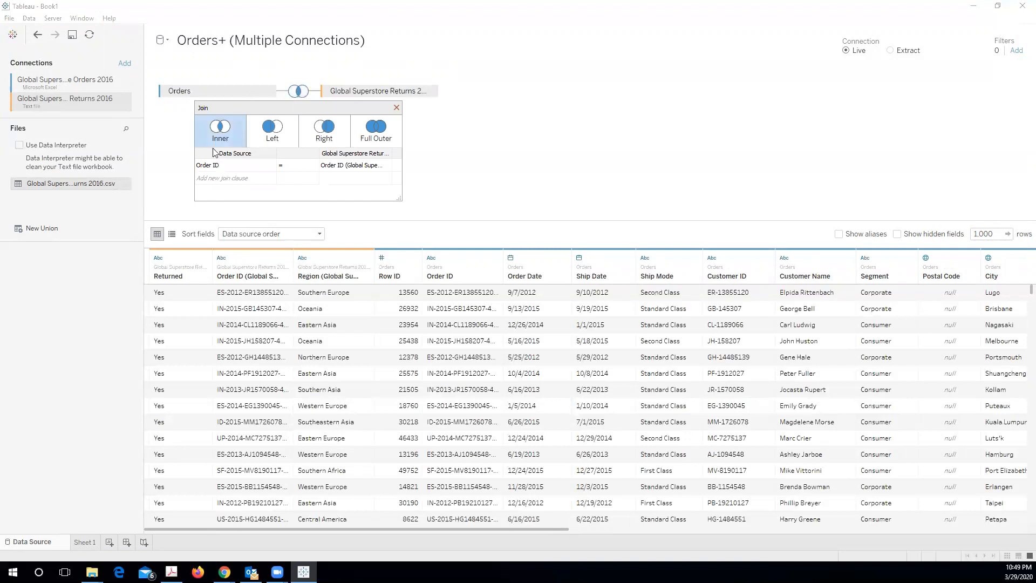
{"action": "left_click", "coordinate": [275, 134]}
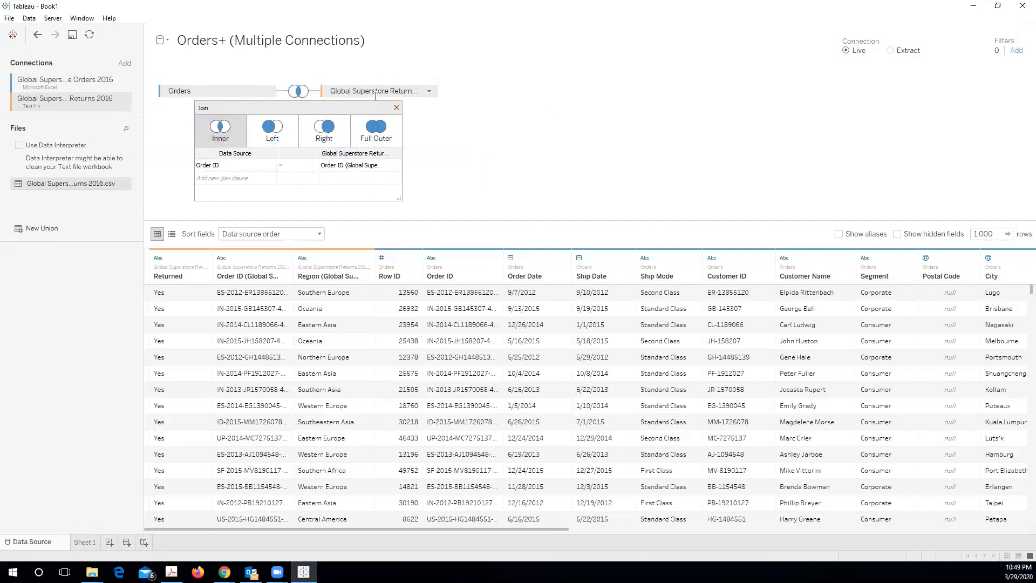
{"action": "left_click", "coordinate": [396, 107]}
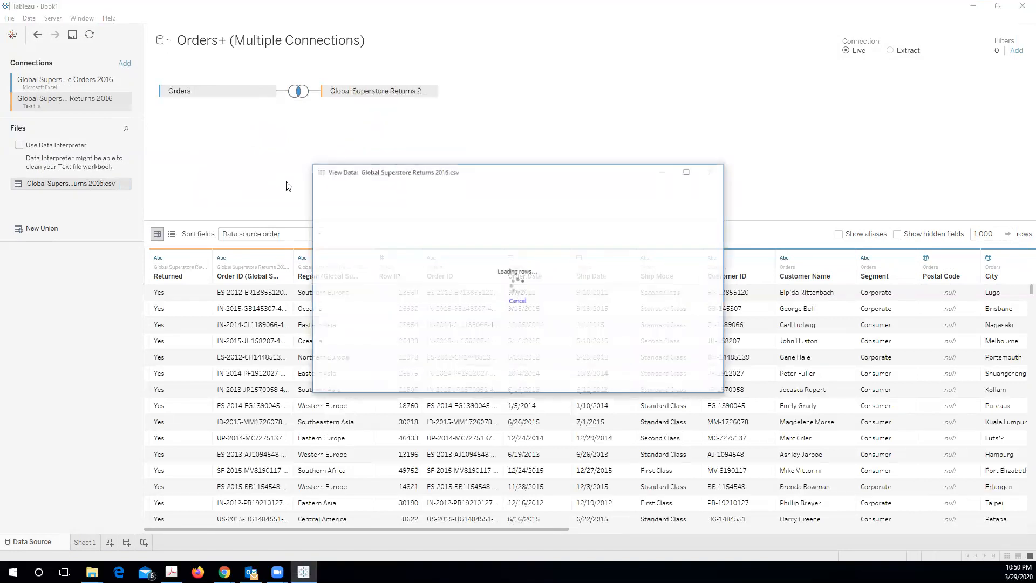
{"action": "left_click", "coordinate": [124, 183]}
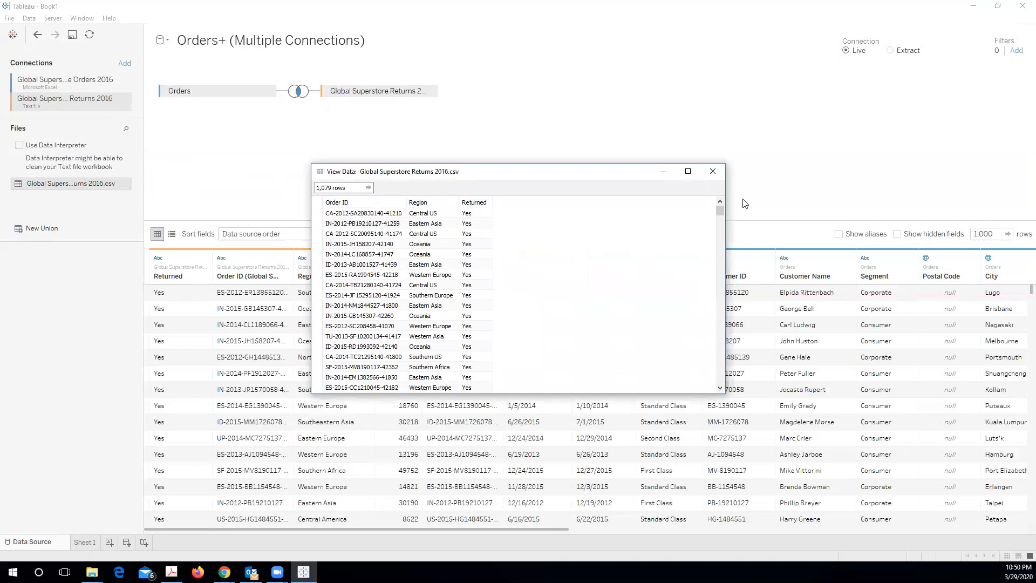
{"action": "left_click_drag", "start_coordinate": [719, 212], "coordinate": [716, 376]}
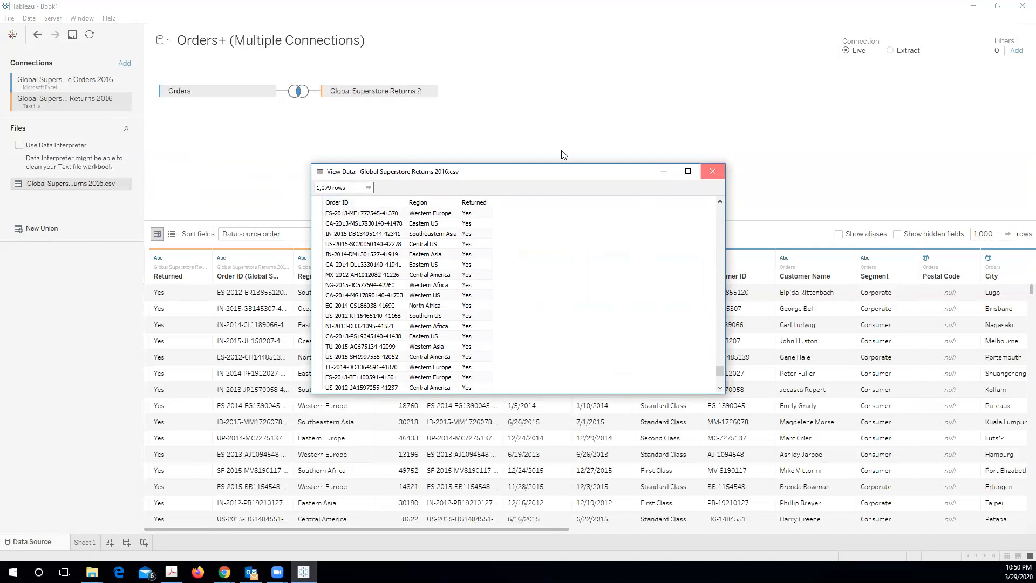
- Sort the inner-joined preview in ascending order by the Returns file's Order ID and compare its rows with the Orders fields
{"action": "left_click", "coordinate": [298, 91]}
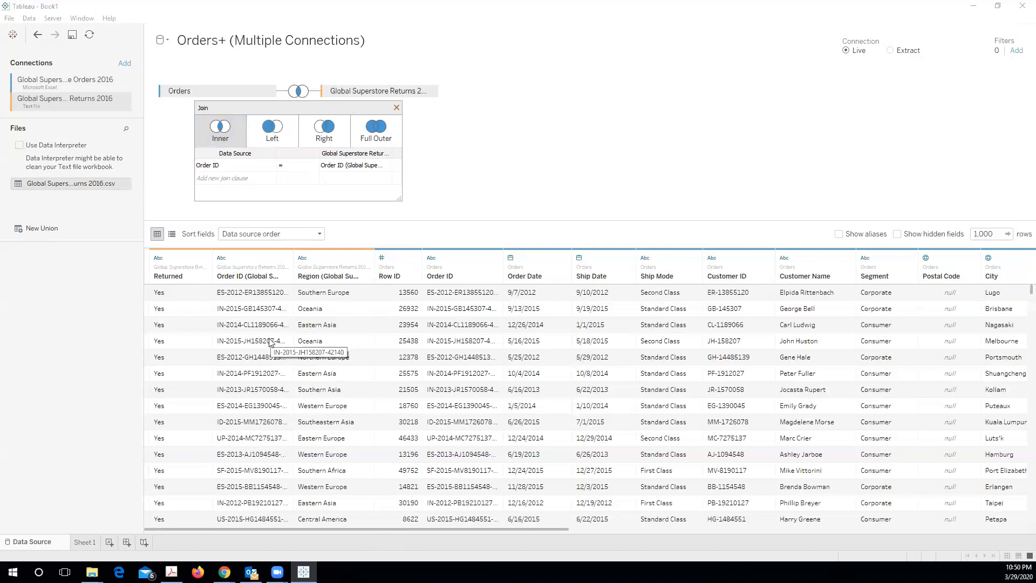
{"action": "left_click_drag", "start_coordinate": [283, 529], "coordinate": [323, 531]}
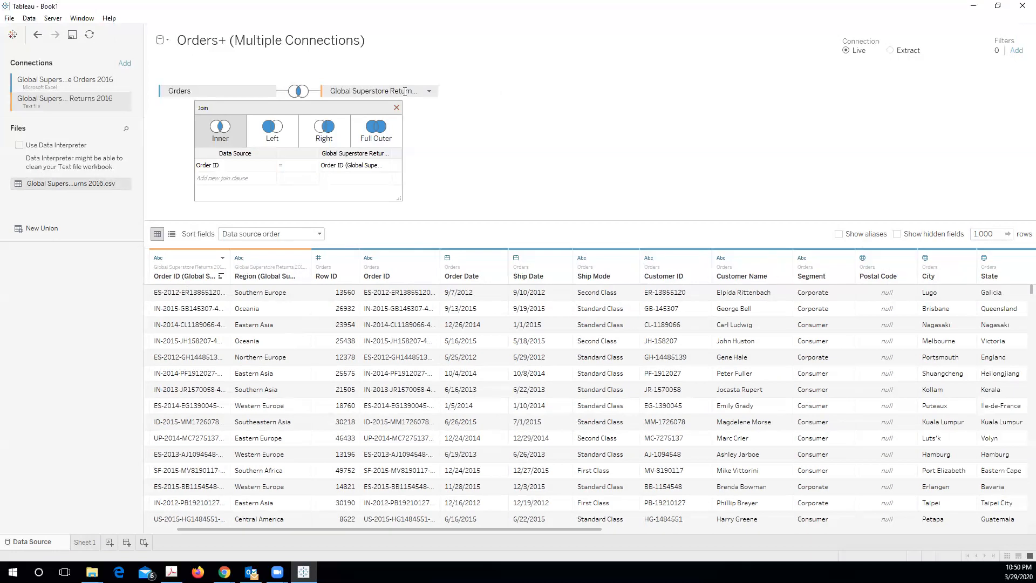
{"action": "left_click", "coordinate": [220, 275]}
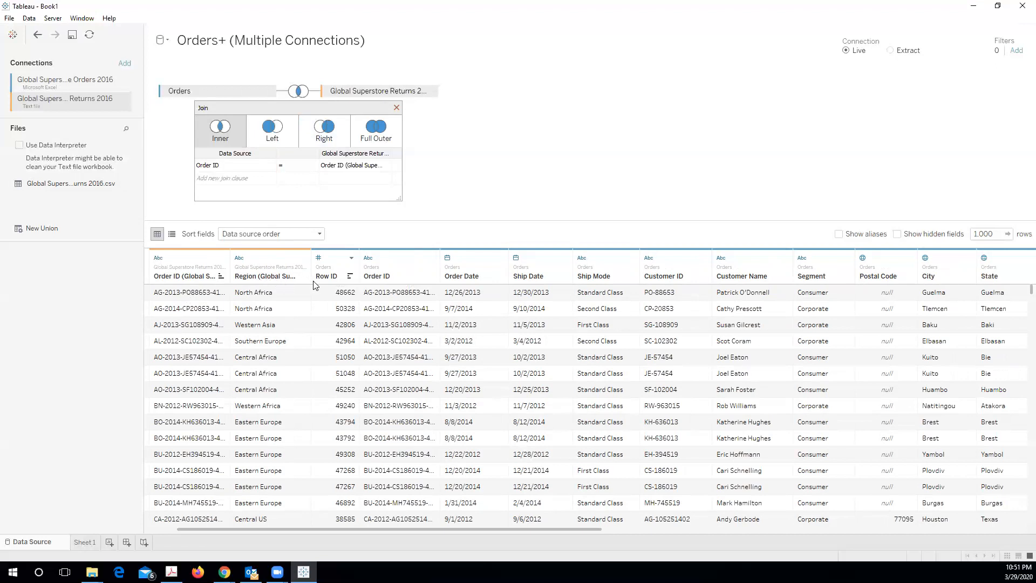
{"action": "mouse_move", "coordinate": [432, 528]}
{"action": "left_mouse_down"}
{"action": "mouse_move", "coordinate": [889, 565]}
{"action": "mouse_move", "coordinate": [433, 544]}
{"action": "left_mouse_up"}
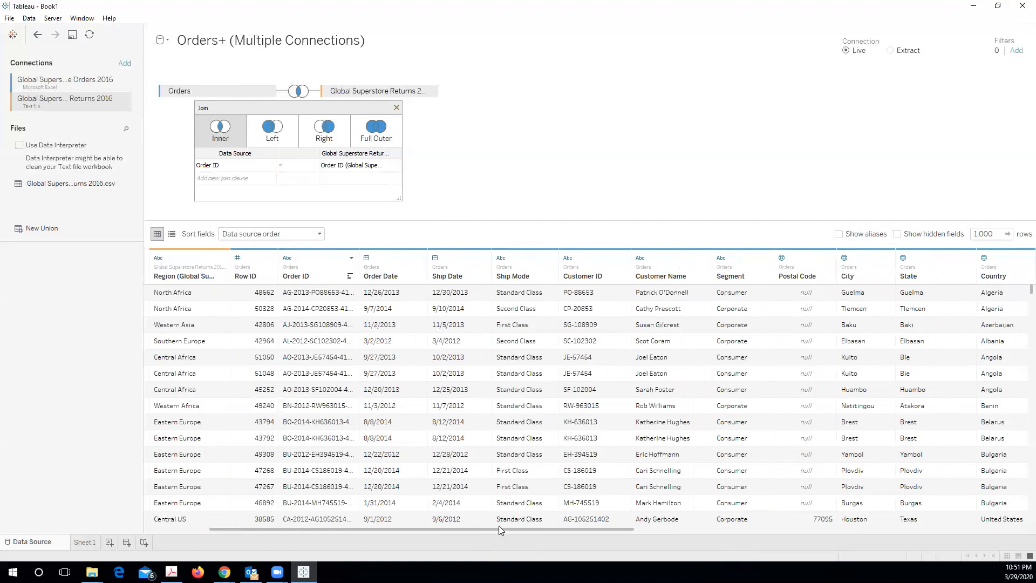
{"action": "left_click_drag", "start_coordinate": [519, 529], "coordinate": [443, 534]}
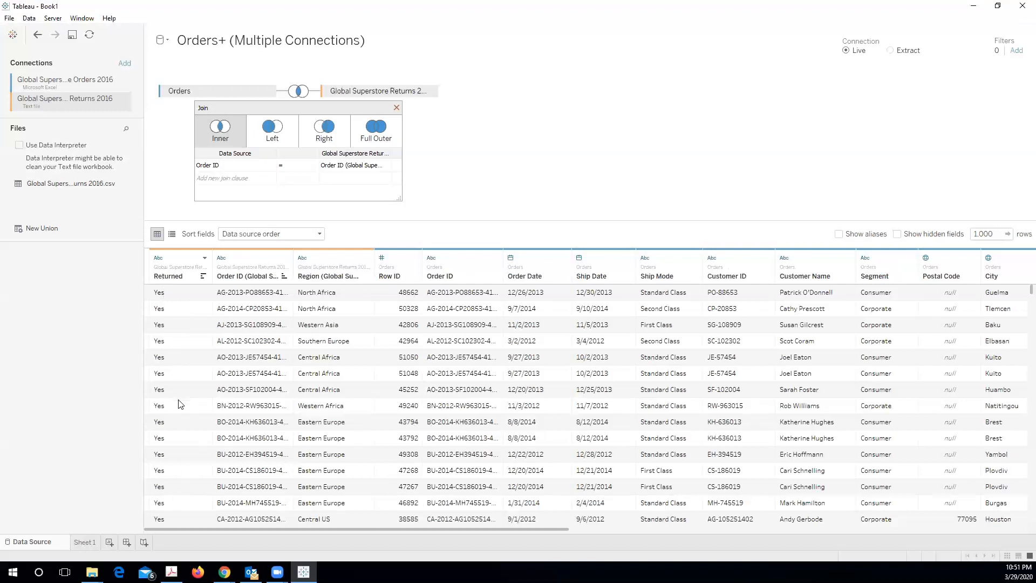
{"action": "scroll", "coordinate": [181, 404], "scroll_direction": "down", "scroll_amount": 15}
{"action": "scroll", "coordinate": [181, 404], "scroll_direction": "up", "scroll_amount": 15}
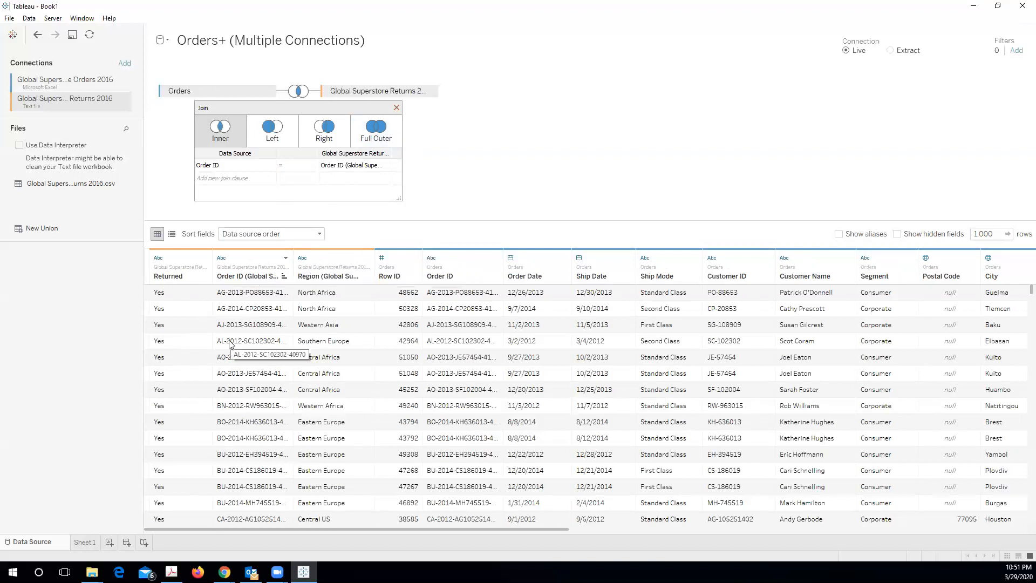
- Change the join between Orders and Returns to Left and examine the Returned values using that column's sort
{"action": "left_click", "coordinate": [261, 136]}
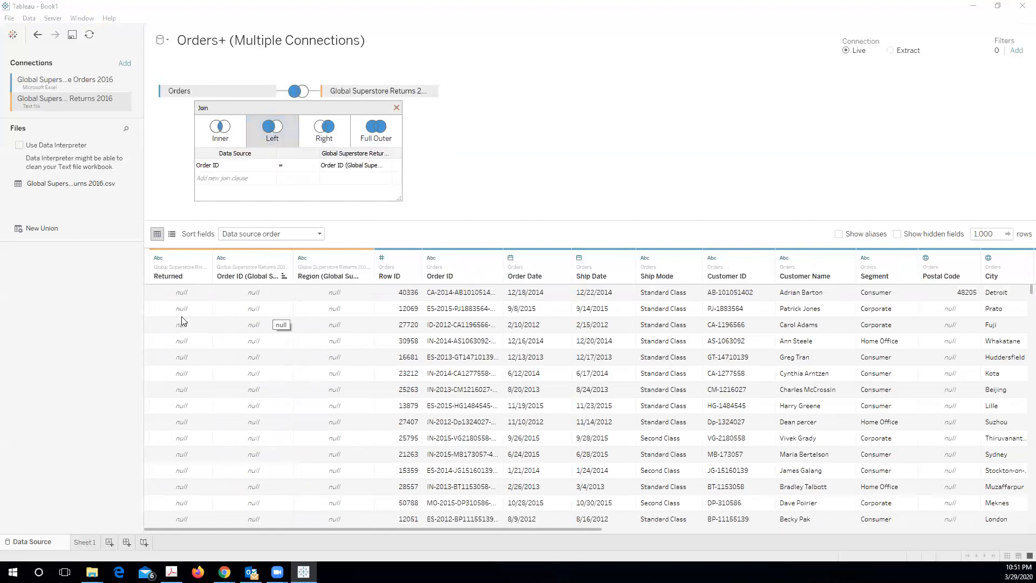
{"action": "left_click", "coordinate": [203, 277]}
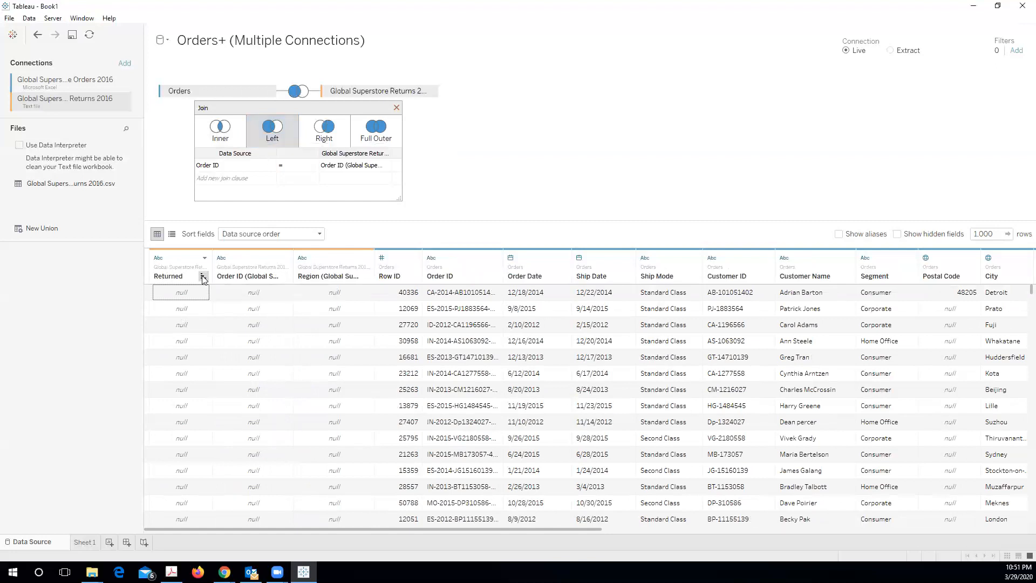
{"action": "left_click", "coordinate": [203, 277]}
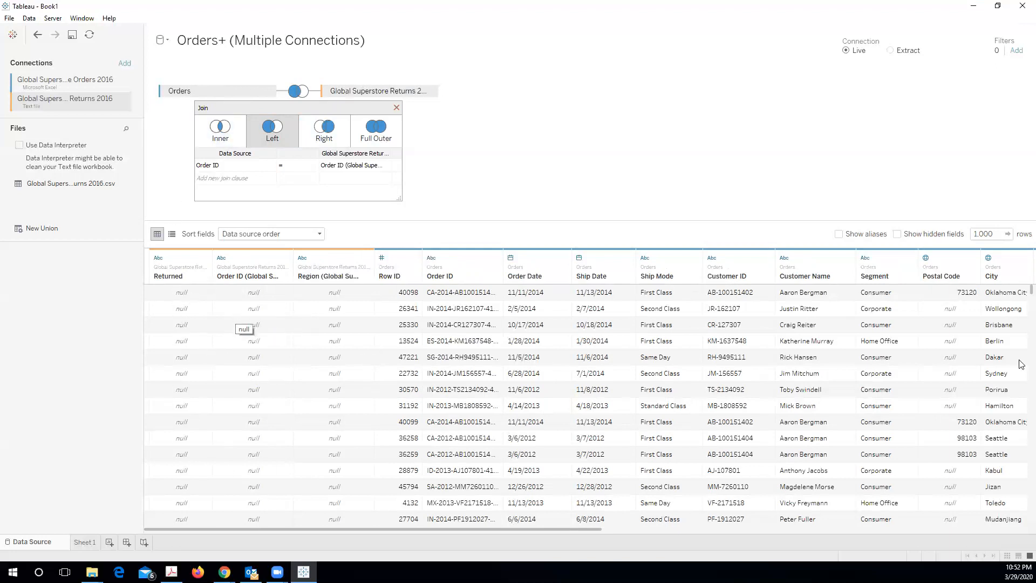
{"action": "left_click_drag", "start_coordinate": [1022, 294], "coordinate": [1021, 346]}
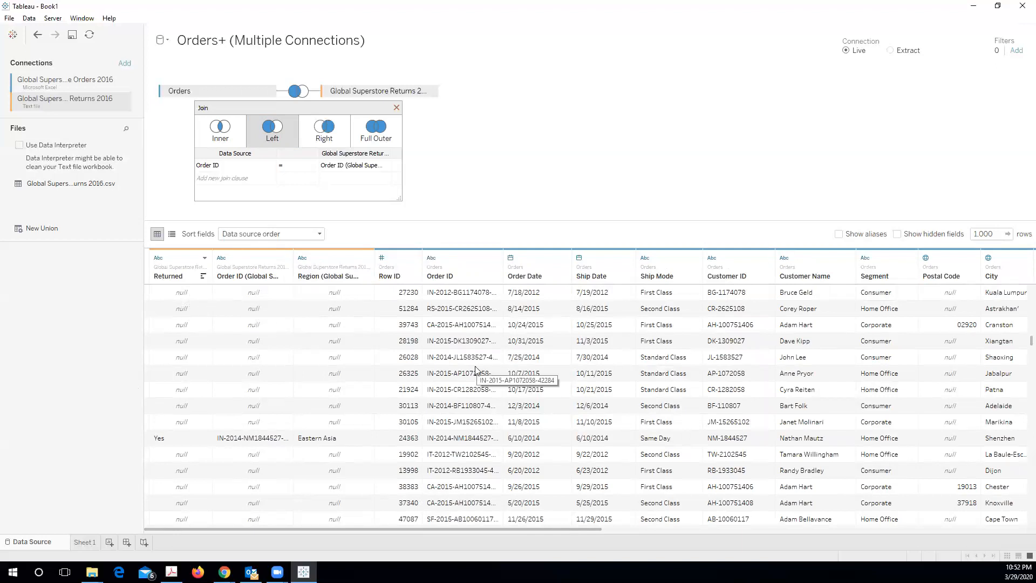
- Try the Inner, Right and Full Outer join types in turn and compare the rows each produces in the preview
{"action": "left_click", "coordinate": [211, 141]}
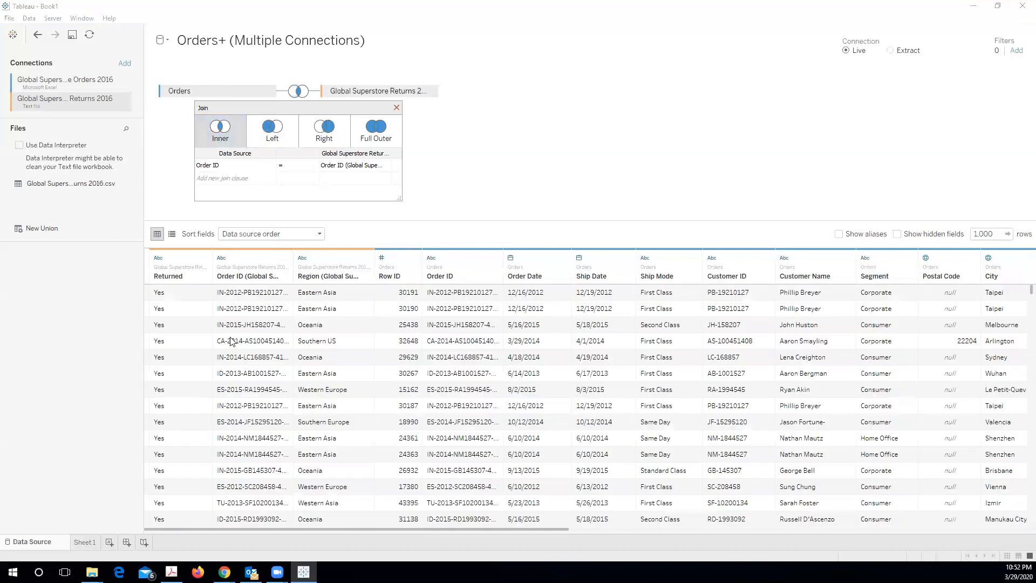
{"action": "left_click_drag", "start_coordinate": [1031, 290], "coordinate": [1018, 464]}
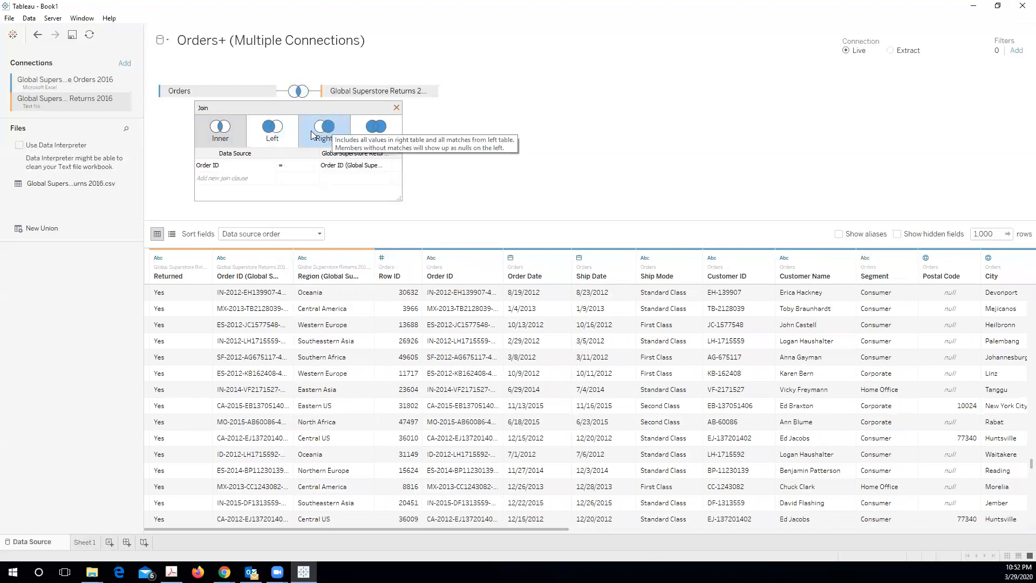
{"action": "left_click", "coordinate": [334, 131]}
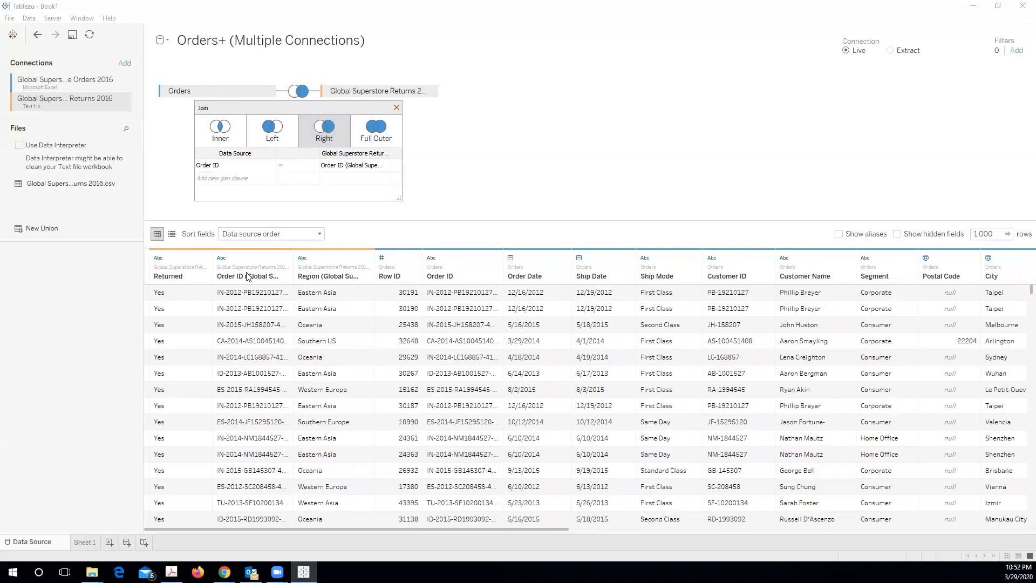
{"action": "scroll", "coordinate": [1019, 295], "scroll_direction": "down", "scroll_amount": 15}
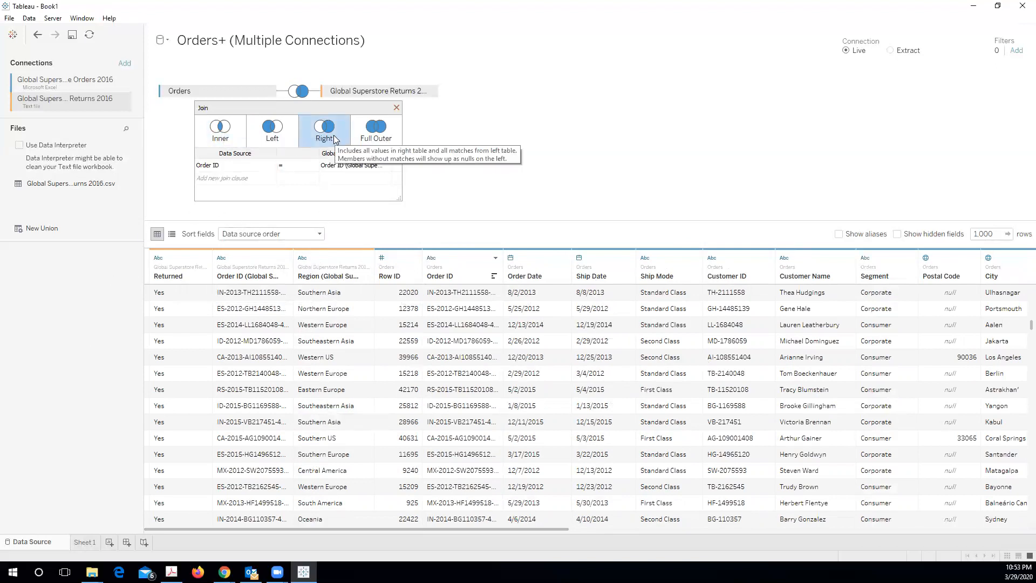
{"action": "left_click", "coordinate": [376, 139]}
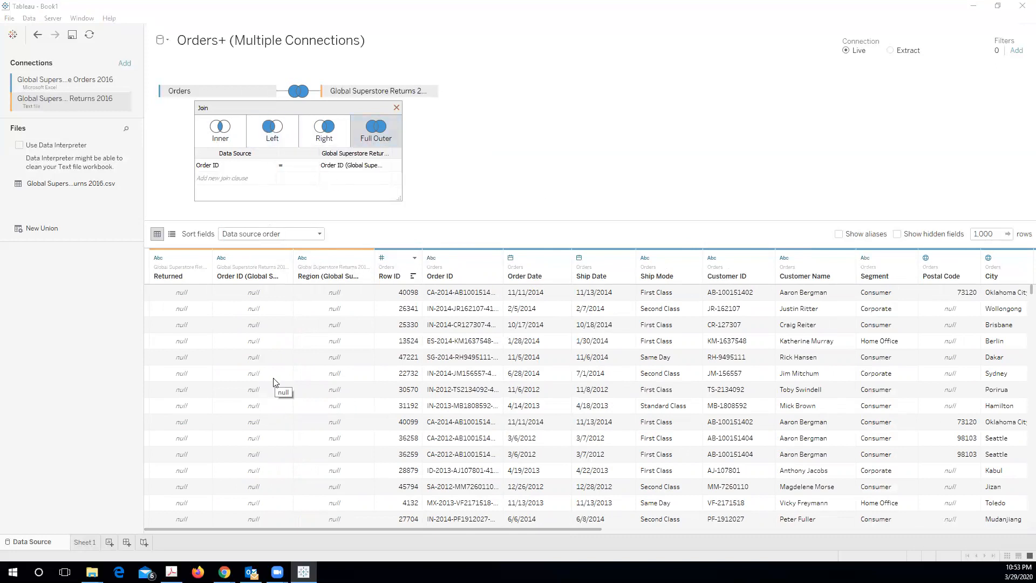
- Set the join between Orders and Returns to Left and check the Returned column by sorting it and clearing the sort
{"action": "left_click", "coordinate": [282, 133]}
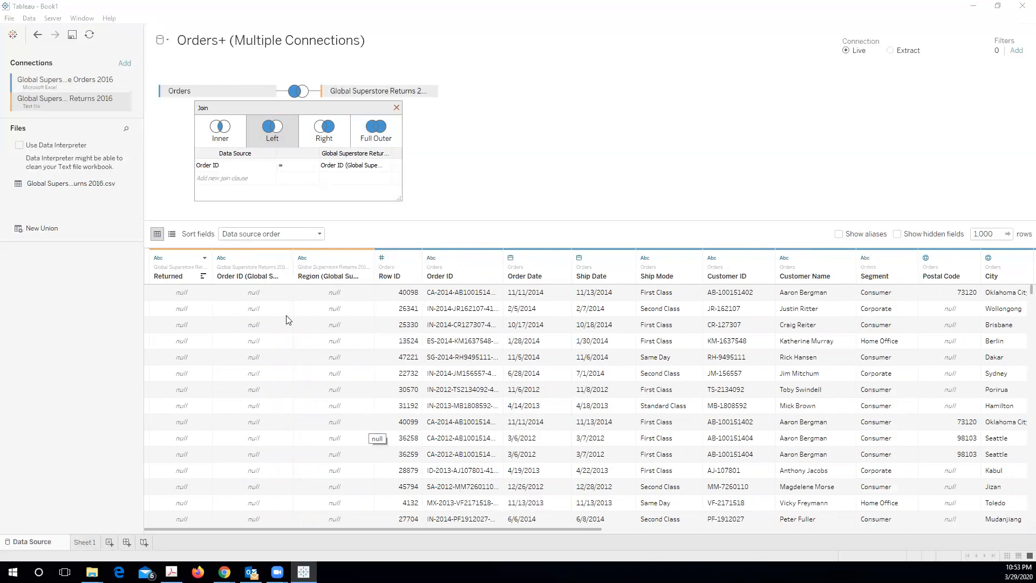
{"action": "left_click", "coordinate": [203, 276]}
{"action": "left_click", "coordinate": [203, 276]}
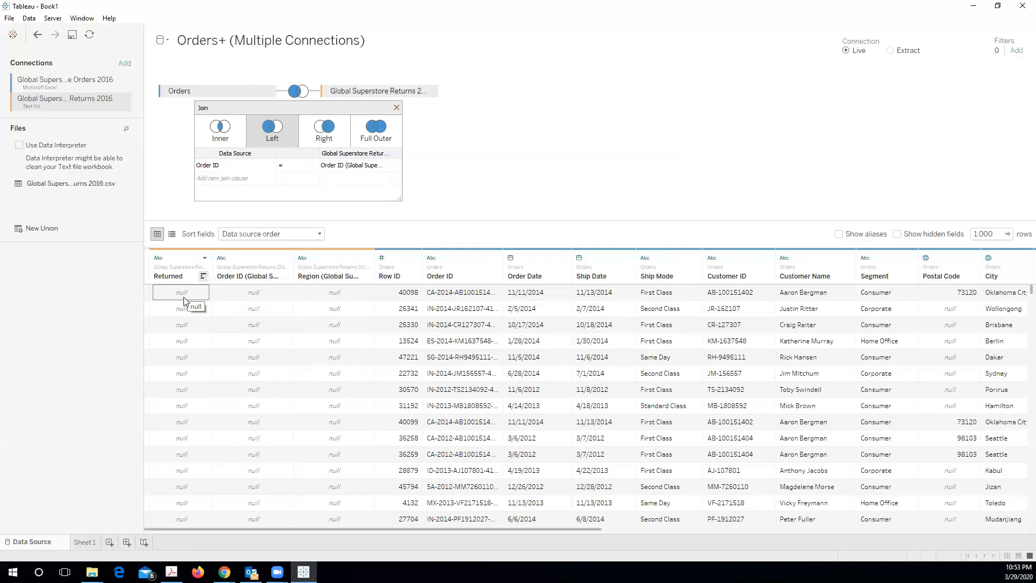
{"action": "left_click", "coordinate": [204, 276]}
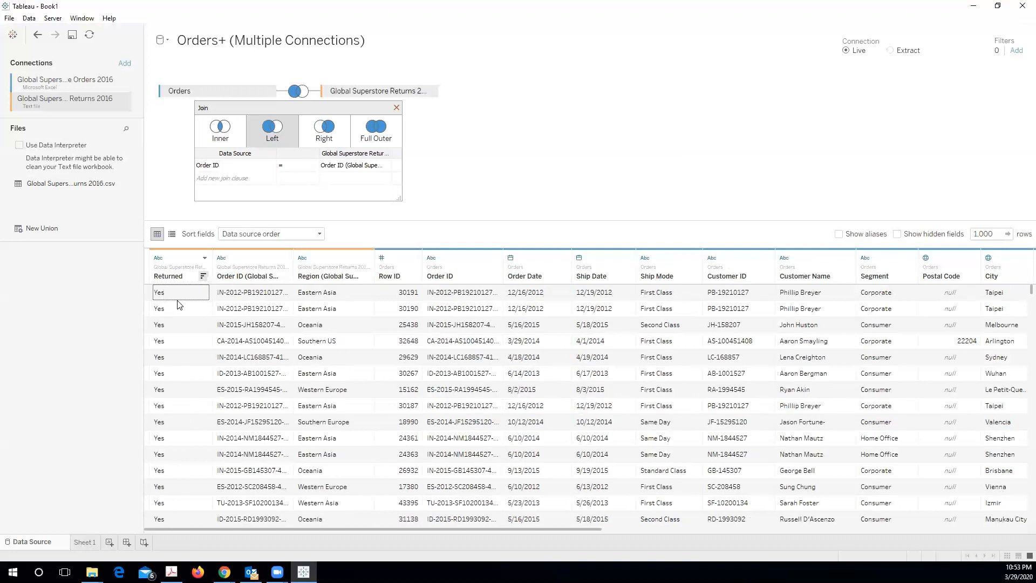
{"action": "left_click", "coordinate": [203, 276]}
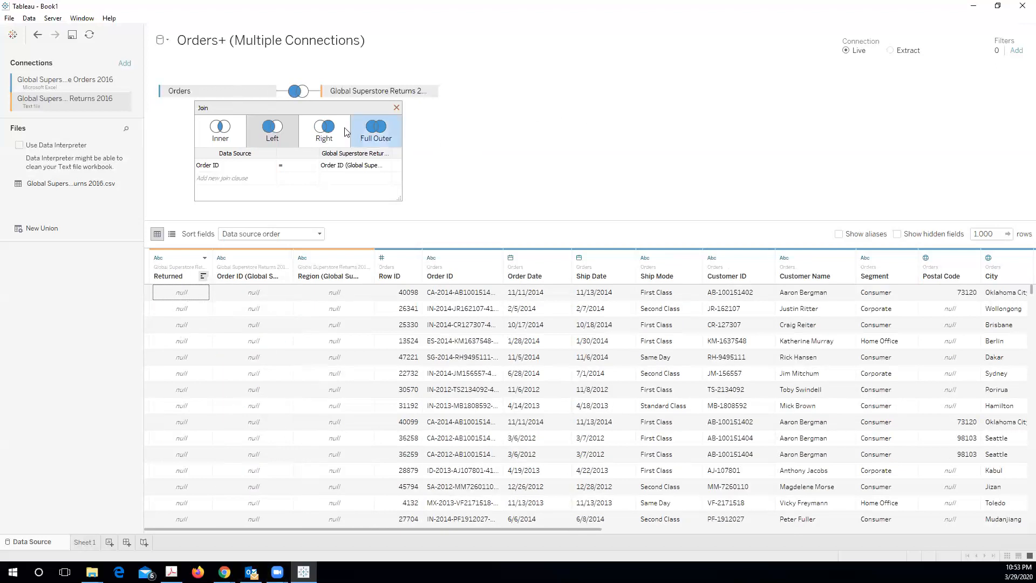
{"action": "left_click", "coordinate": [511, 136]}
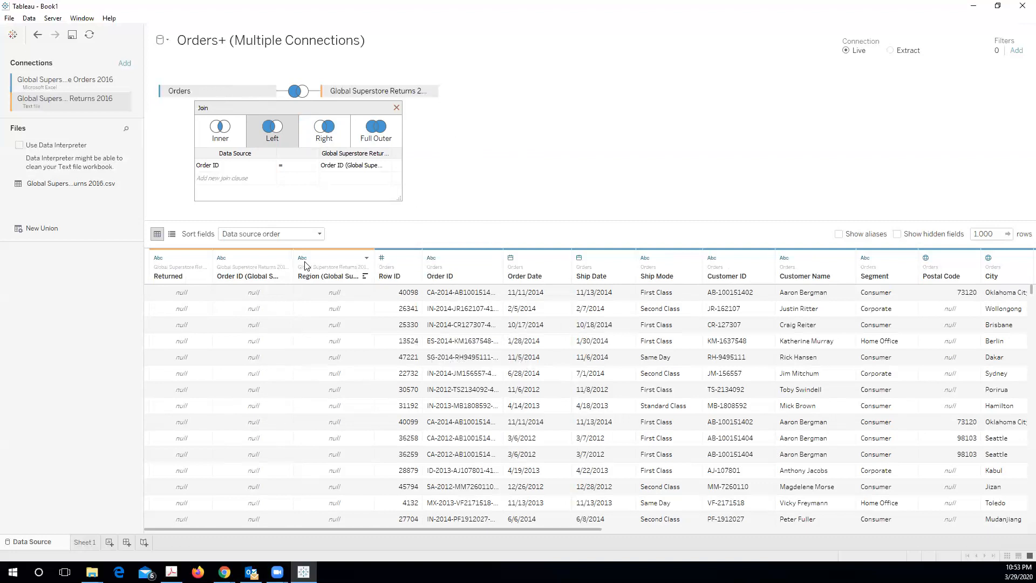
- Close the join settings and open Sheet 1 to examine its lists of dimensions and measures
{"action": "left_click", "coordinate": [397, 108]}
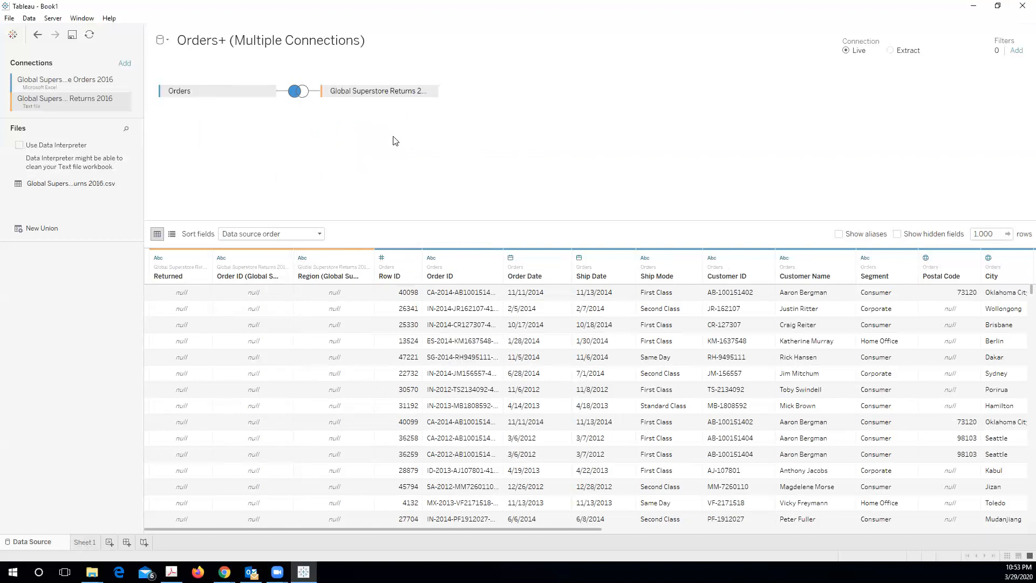
{"action": "left_click", "coordinate": [91, 543]}
{"action": "left_click", "coordinate": [62, 543]}
{"action": "left_click", "coordinate": [81, 544]}
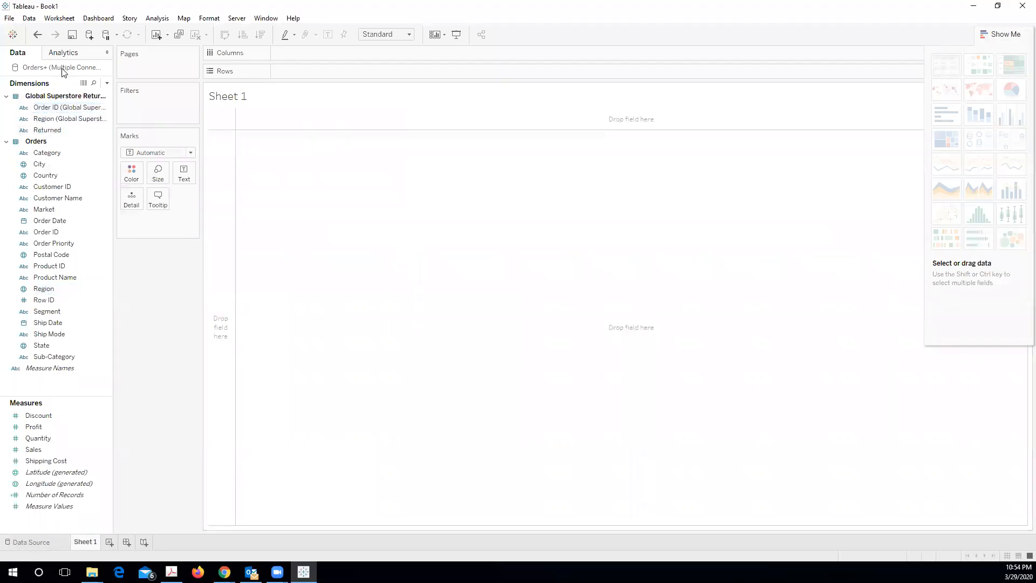
{"action": "left_click", "coordinate": [46, 154]}
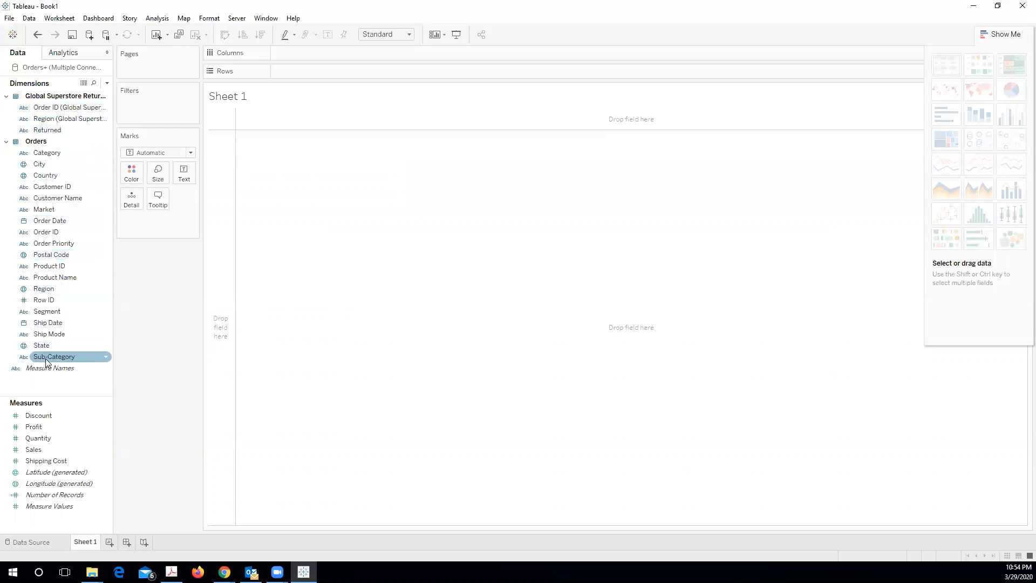
{"action": "left_click", "coordinate": [40, 417]}
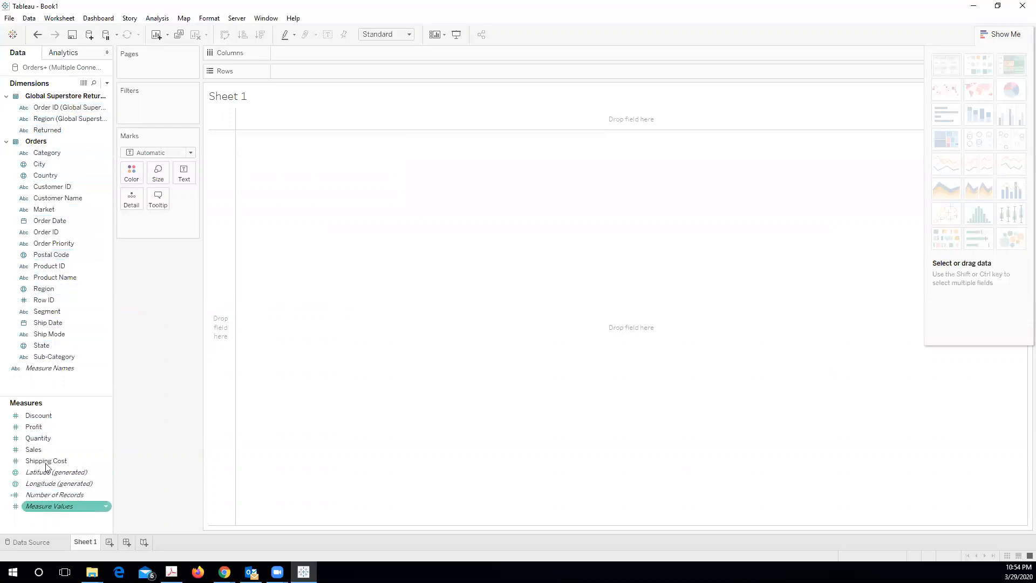
- Collapse and re-expand the Returns and Orders field groups to examine how dimensions are organised compared with measures
{"action": "left_click", "coordinate": [6, 95]}
{"action": "left_click", "coordinate": [6, 107]}
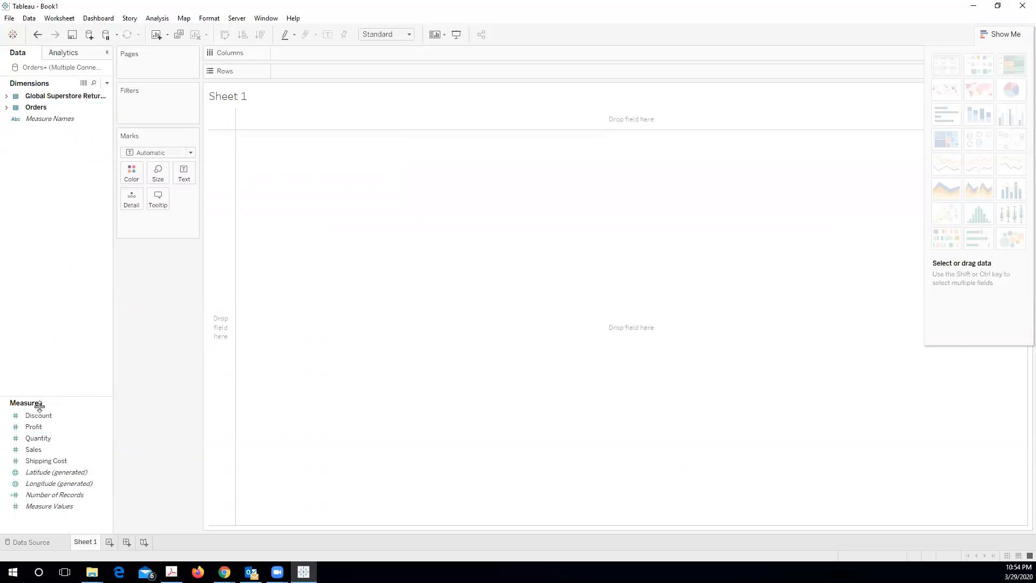
{"action": "left_click", "coordinate": [14, 416]}
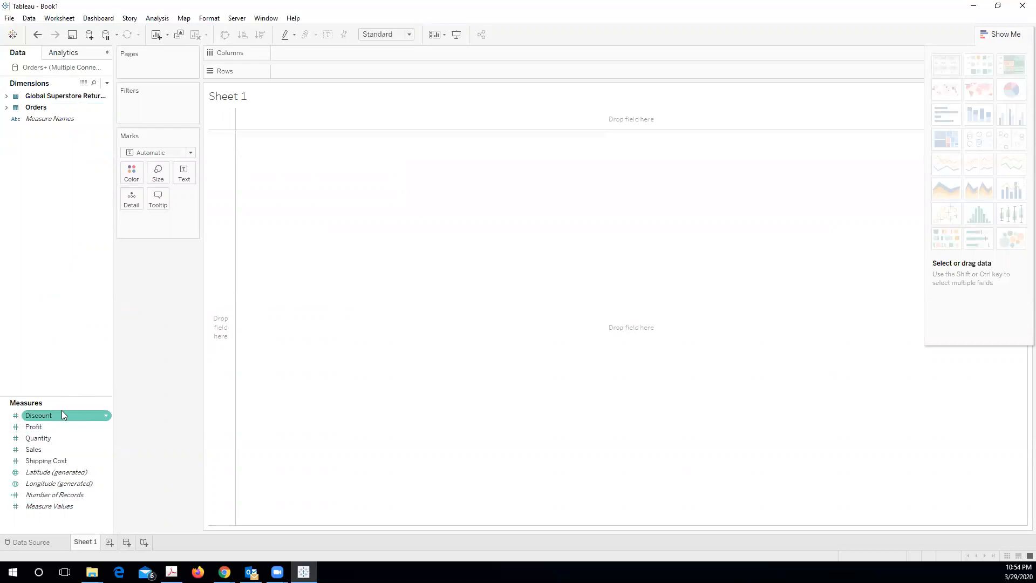
{"action": "left_click", "coordinate": [7, 96]}
{"action": "left_click", "coordinate": [7, 141]}
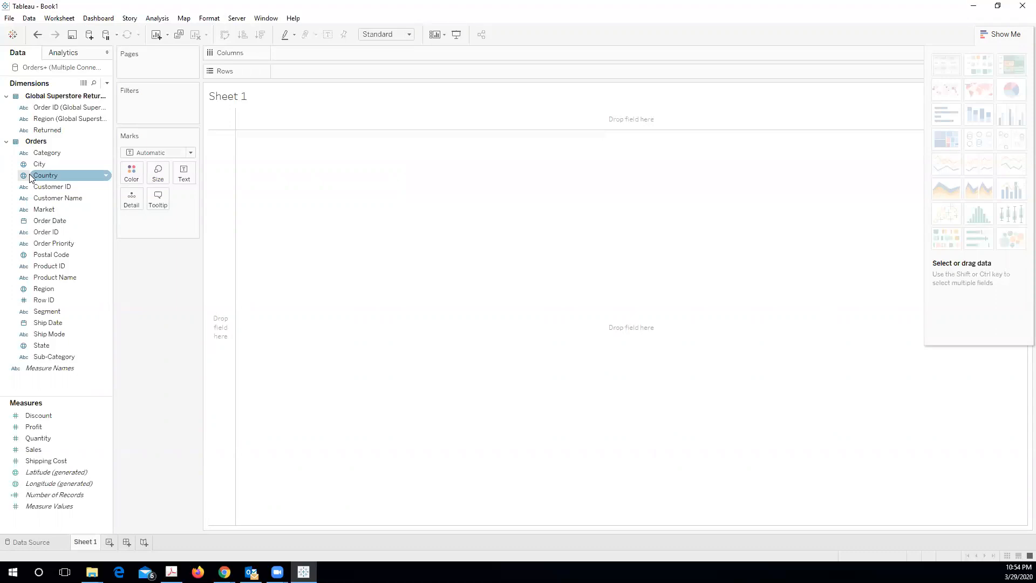
{"action": "left_click", "coordinate": [38, 165]}
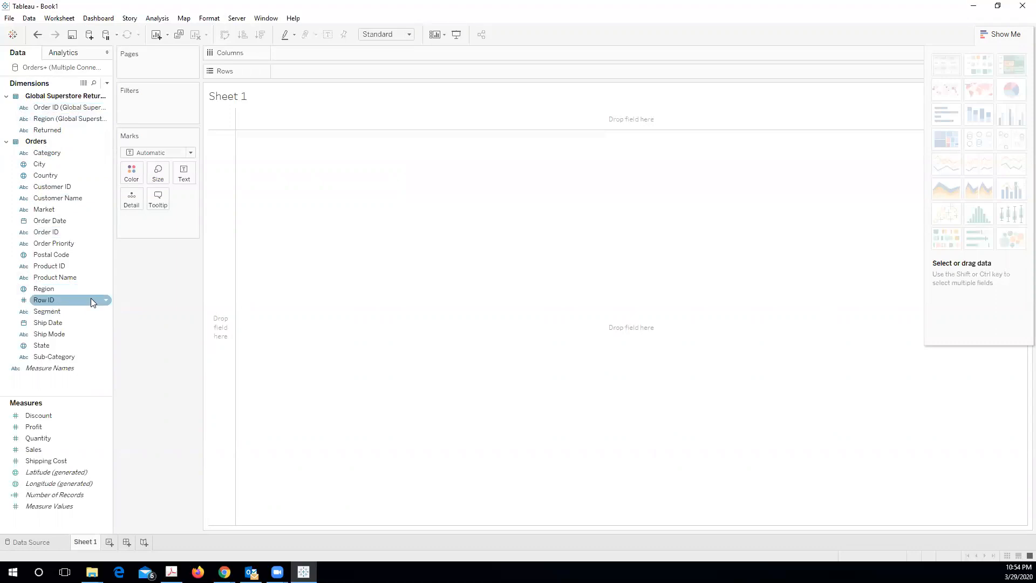
- Return to the data source and examine the Ship Mode values by repeatedly sorting the column in descending order and clearing the sort
{"action": "left_click", "coordinate": [40, 542]}
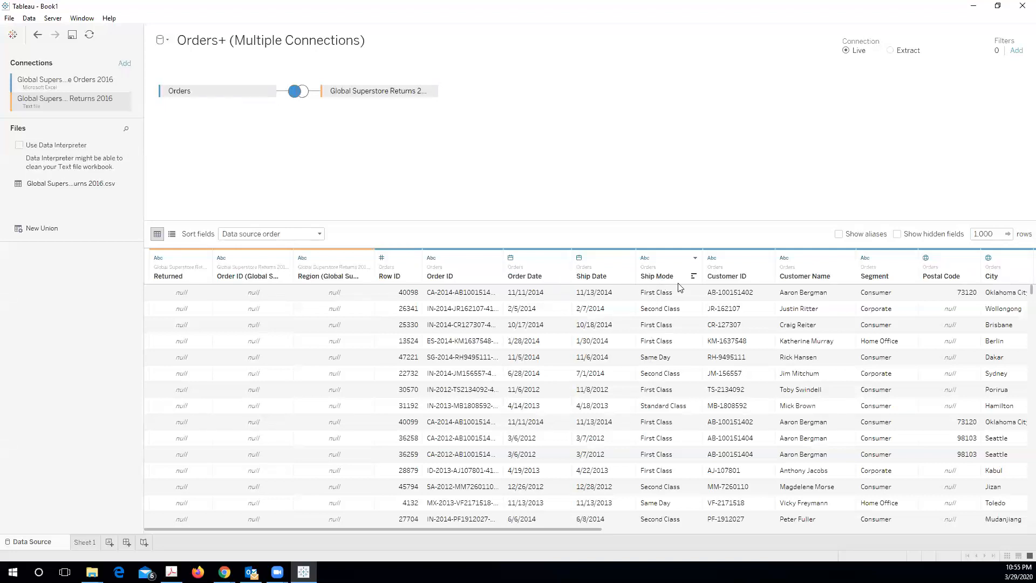
{"action": "left_click", "coordinate": [693, 276]}
{"action": "left_click", "coordinate": [693, 276]}
{"action": "left_click", "coordinate": [658, 278]}
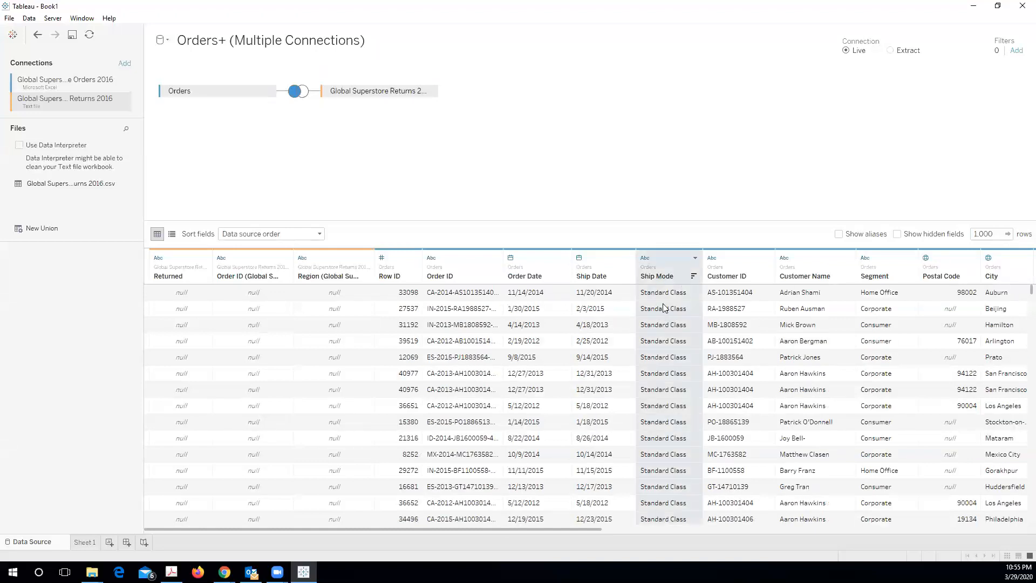
{"action": "scroll", "coordinate": [664, 291], "scroll_direction": "down", "scroll_amount": 2}
{"action": "scroll", "coordinate": [666, 302], "scroll_direction": "down", "scroll_amount": 6}
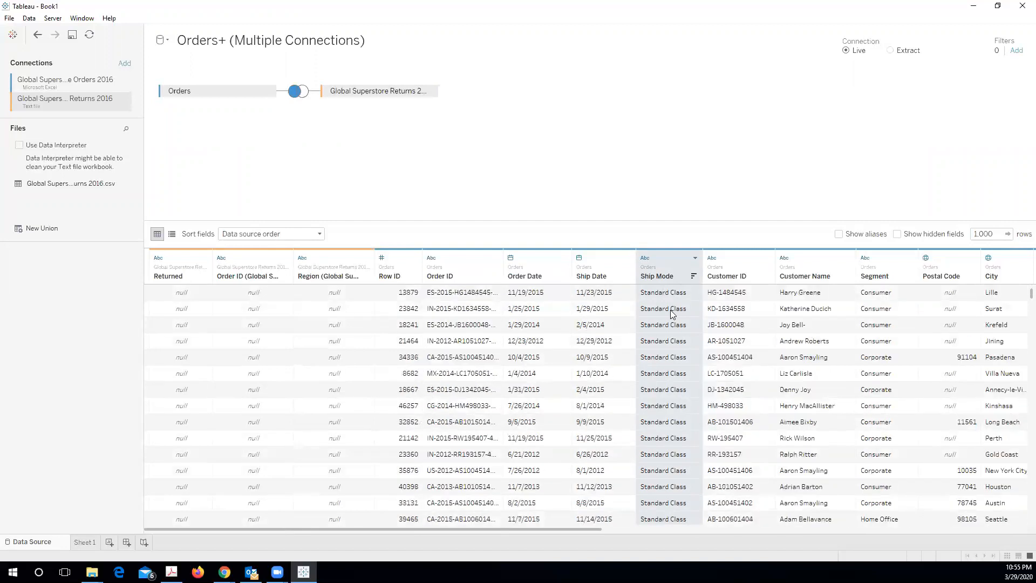
{"action": "scroll", "coordinate": [670, 310], "scroll_direction": "up", "scroll_amount": 10}
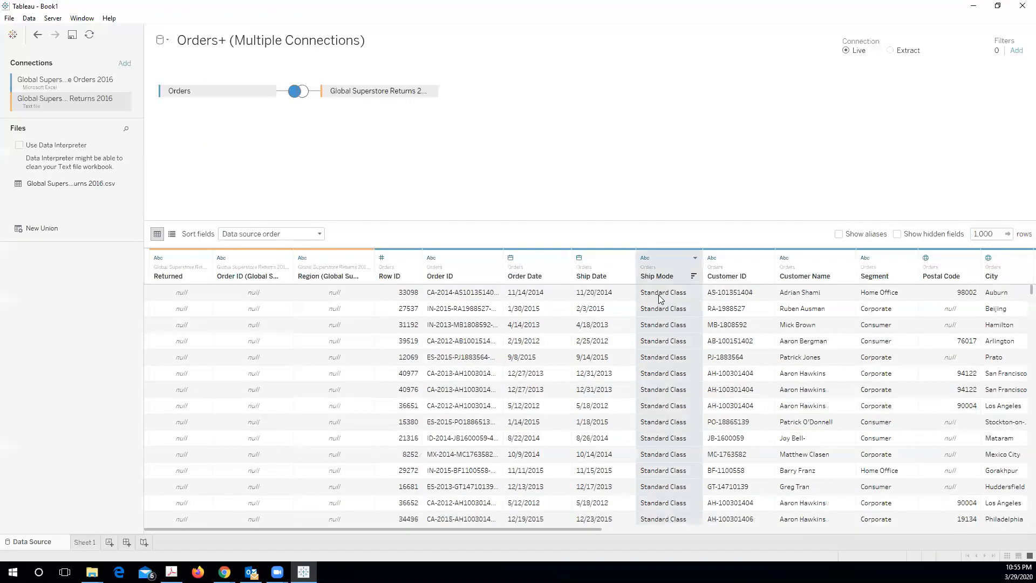
{"action": "left_click", "coordinate": [694, 276]}
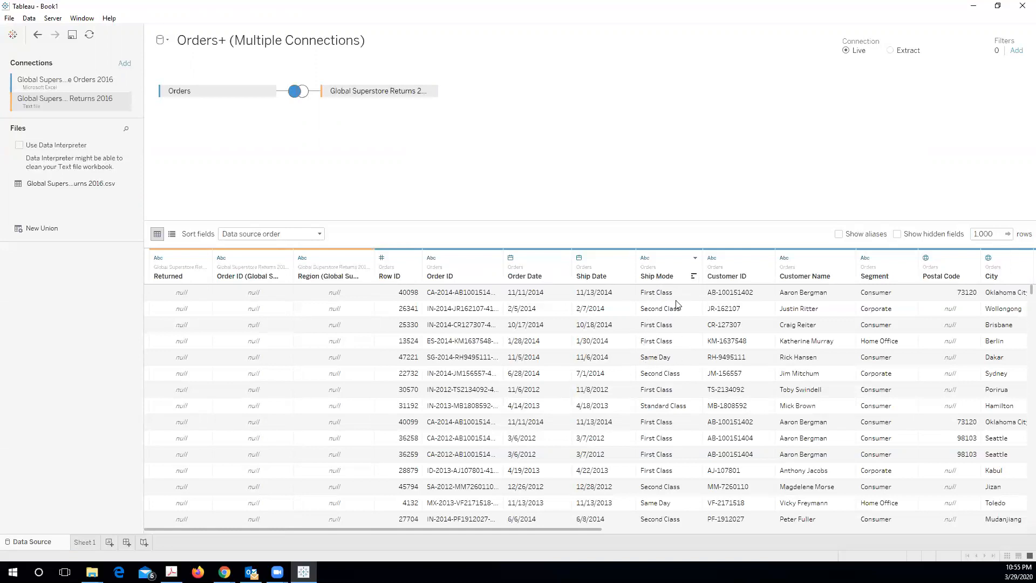
{"action": "left_click", "coordinate": [693, 276]}
{"action": "left_click", "coordinate": [693, 276]}
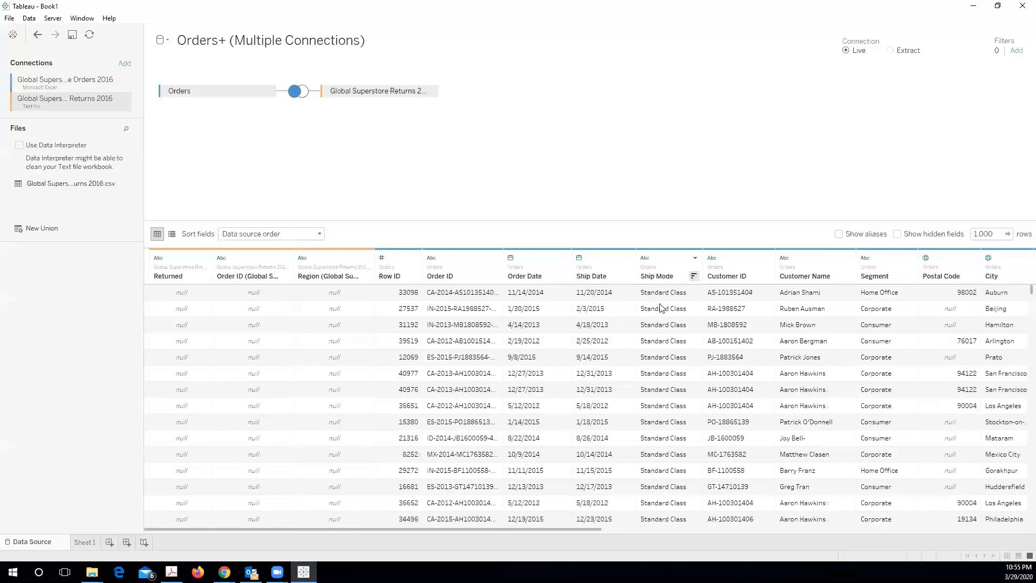
{"action": "left_click", "coordinate": [694, 277]}
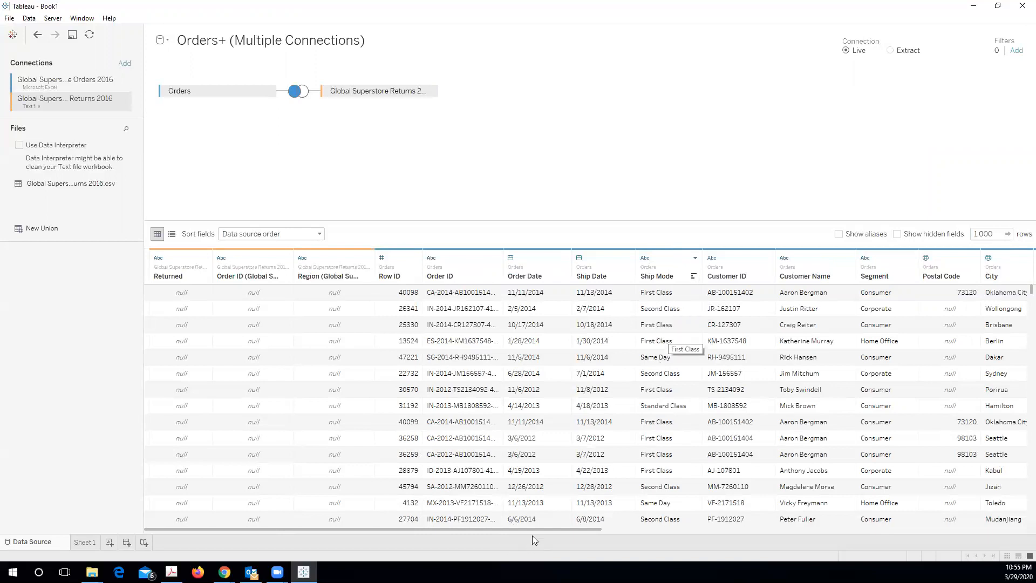
- Sort the preview rows by Profit in descending order, and replace that with an ascending sort by Country
{"action": "left_click_drag", "start_coordinate": [592, 528], "coordinate": [1019, 535]}
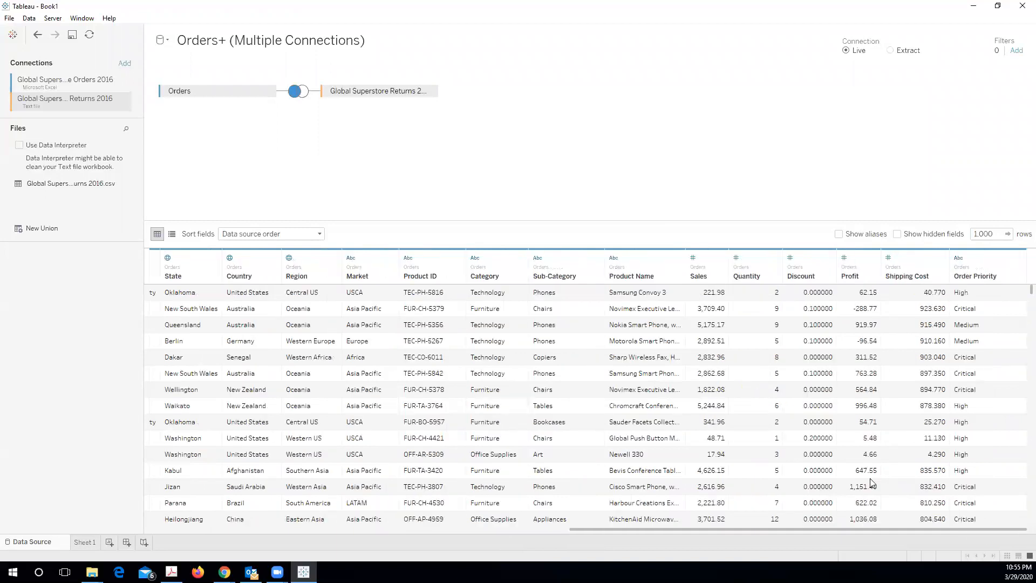
{"action": "left_click", "coordinate": [871, 277]}
{"action": "left_click", "coordinate": [871, 277]}
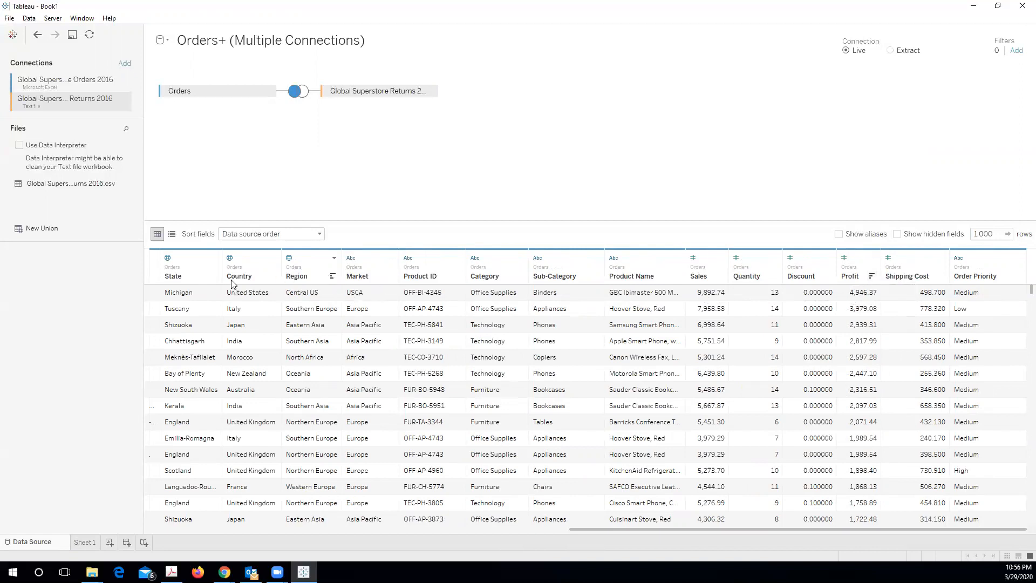
{"action": "left_click", "coordinate": [272, 285]}
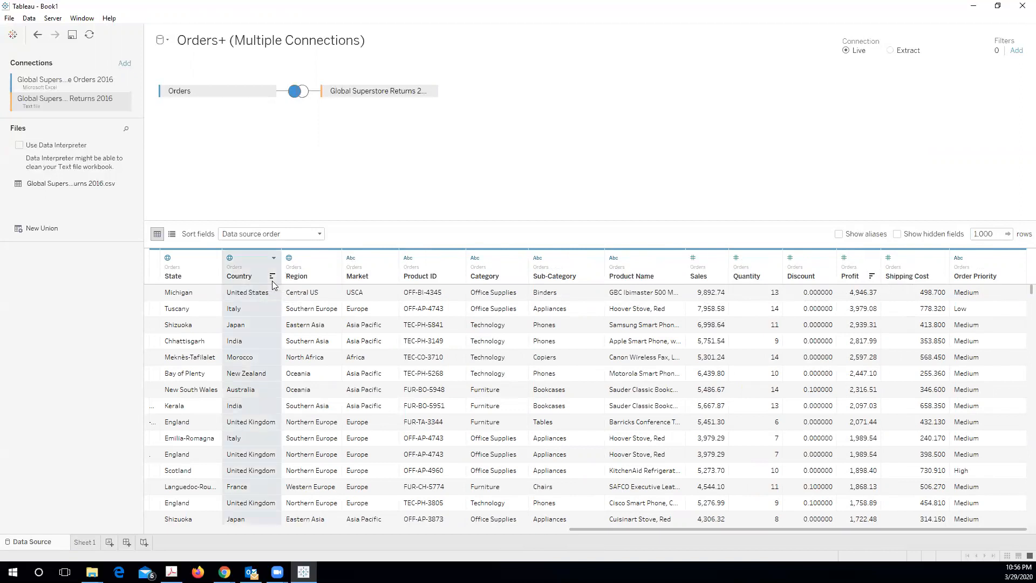
{"action": "left_click", "coordinate": [273, 280]}
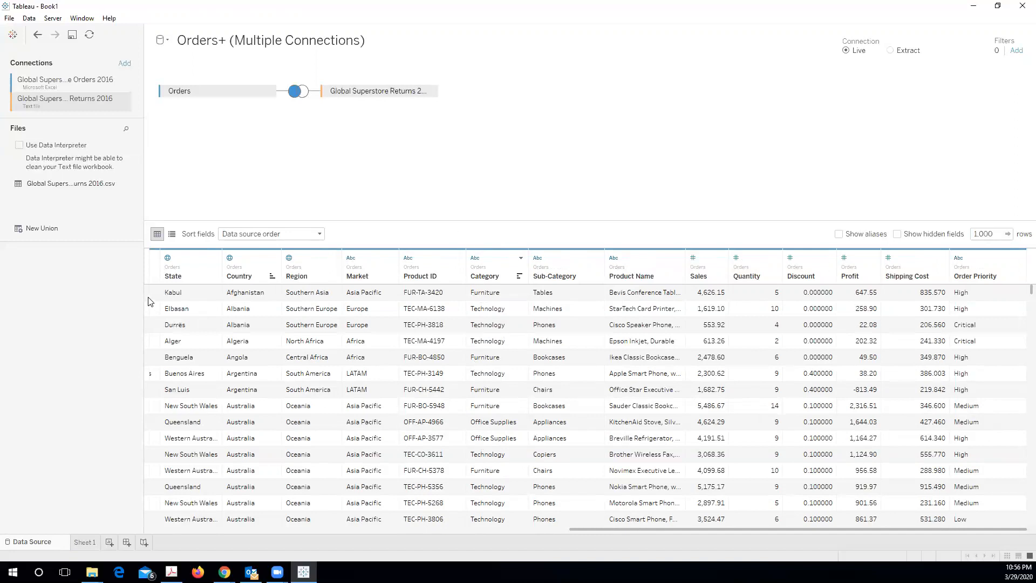
- Go back to Sheet 1 and review the Profit measure and the Returns and Orders dimensions
{"action": "left_click", "coordinate": [87, 542]}
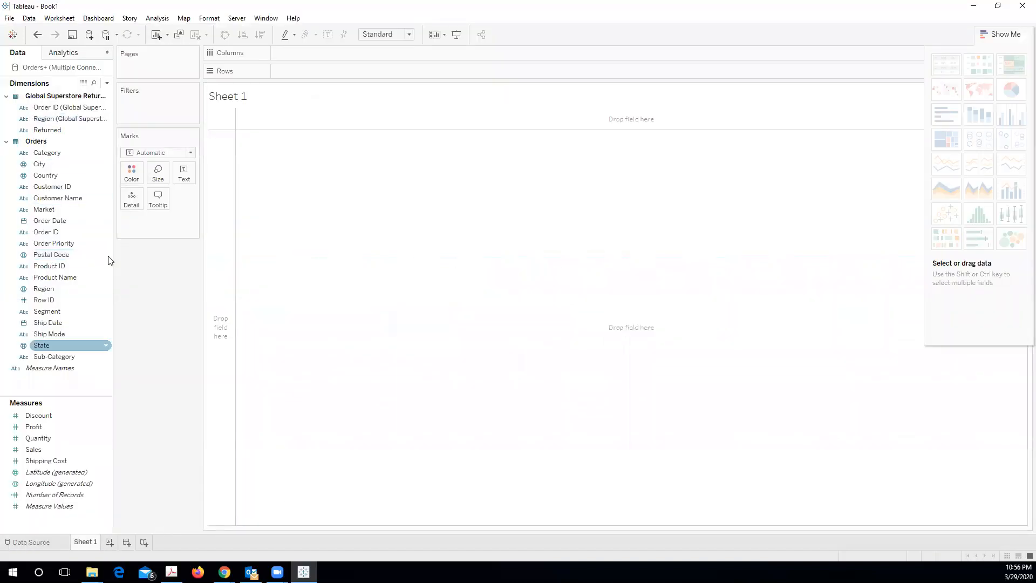
{"action": "left_click", "coordinate": [43, 427]}
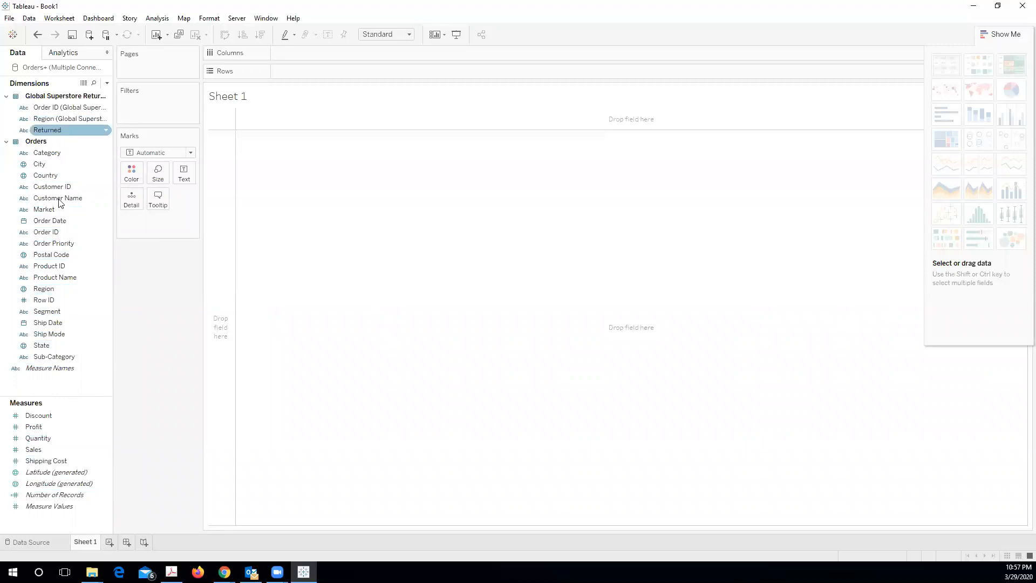
{"action": "left_click", "coordinate": [25, 189]}
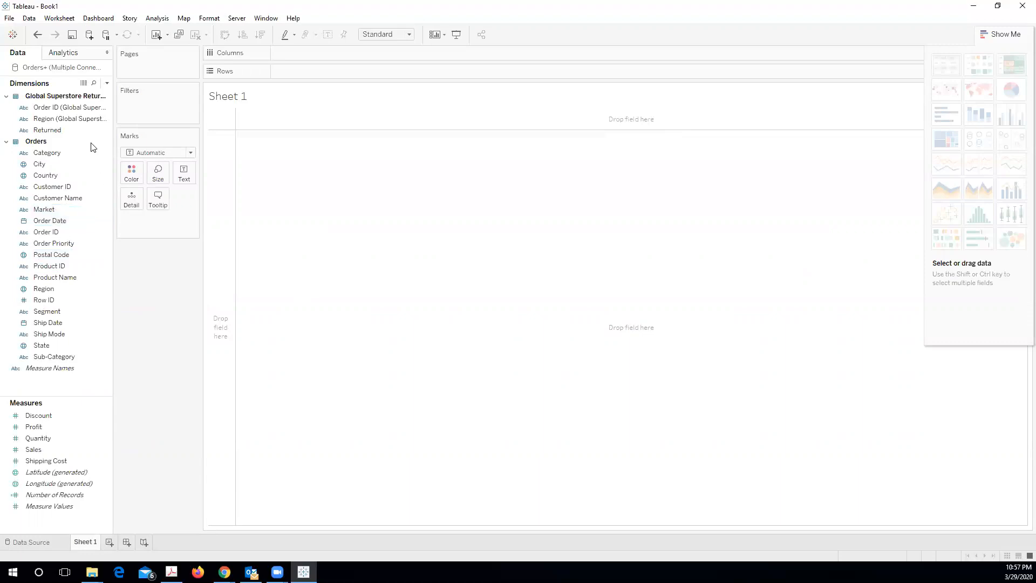
- Build a text table with Category on Rows and the sum of Quantity as the values
{"action": "left_click", "coordinate": [80, 152]}
{"action": "double_click", "coordinate": [69, 157]}
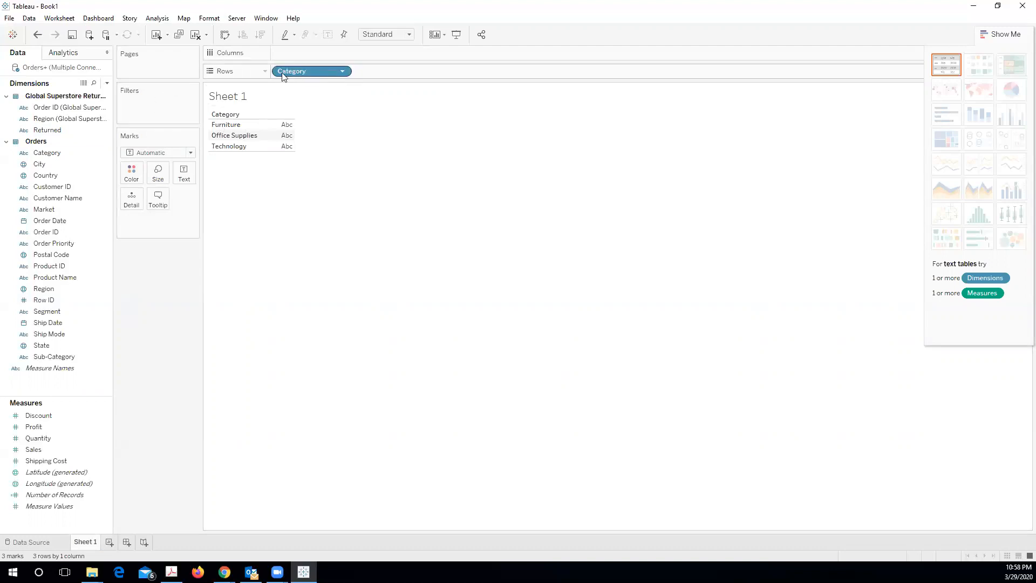
{"action": "left_click", "coordinate": [59, 188]}
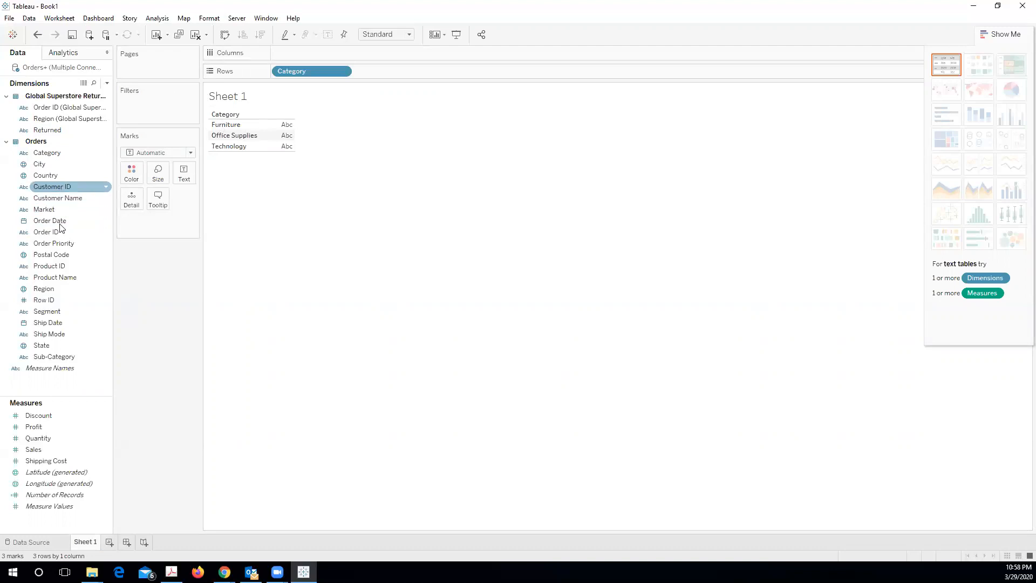
{"action": "left_click", "coordinate": [44, 440]}
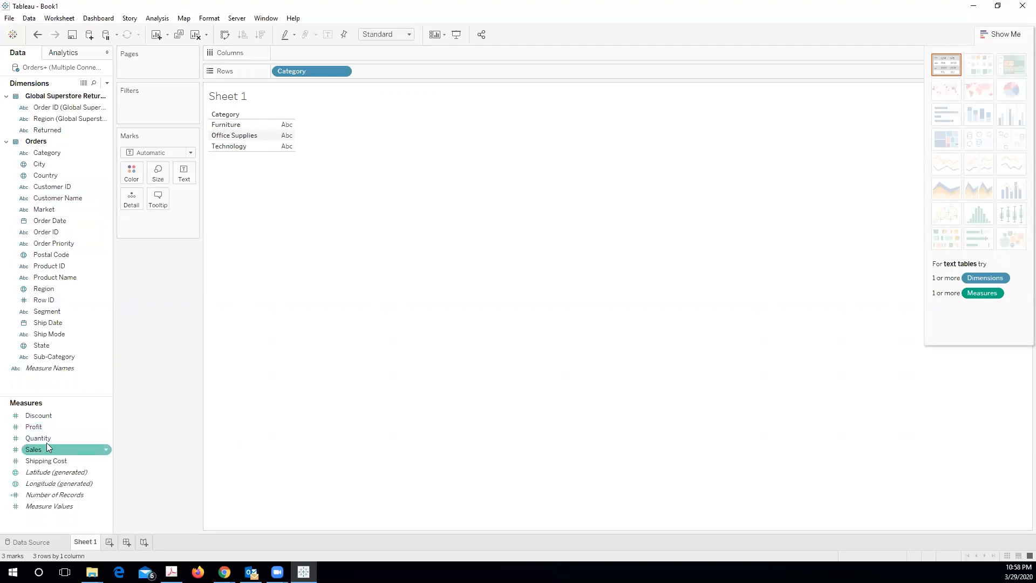
{"action": "left_click", "coordinate": [47, 441]}
{"action": "double_click", "coordinate": [47, 442]}
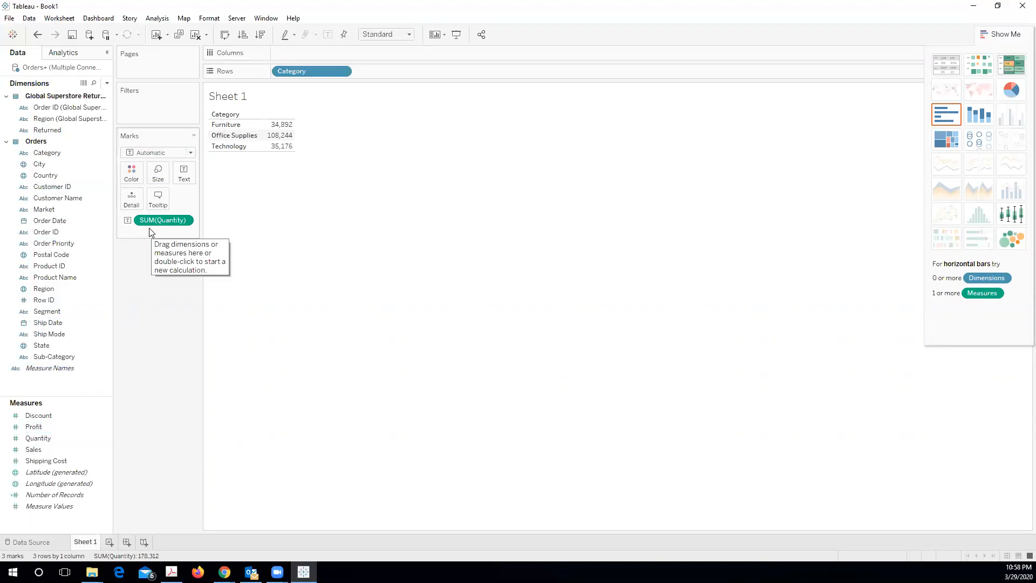
- Try Quantity on Columns and as a mark detail, and remove it and add it back as the table's text values
{"action": "left_click_drag", "start_coordinate": [157, 220], "coordinate": [297, 52]}
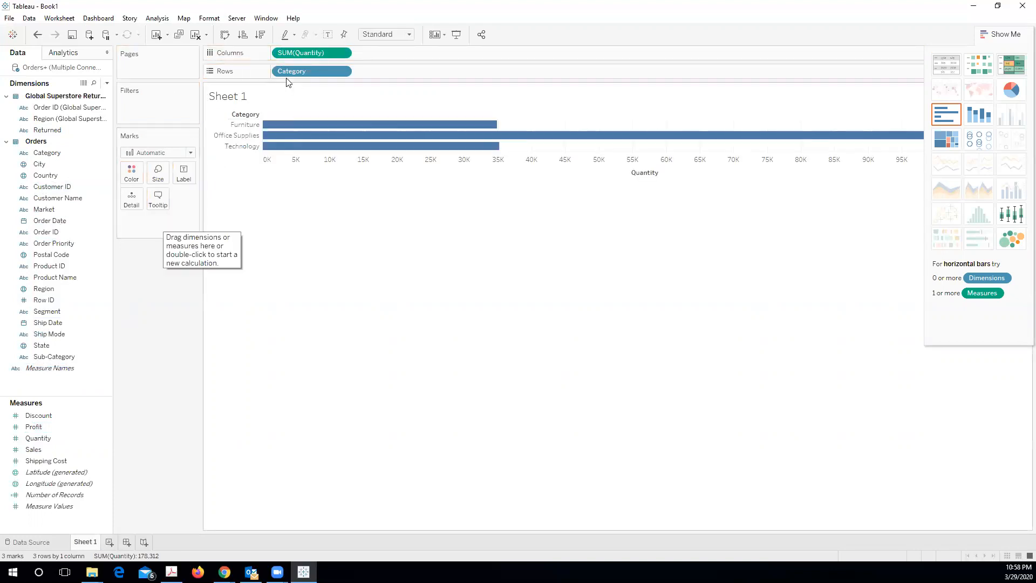
{"action": "left_click_drag", "start_coordinate": [296, 53], "coordinate": [152, 219]}
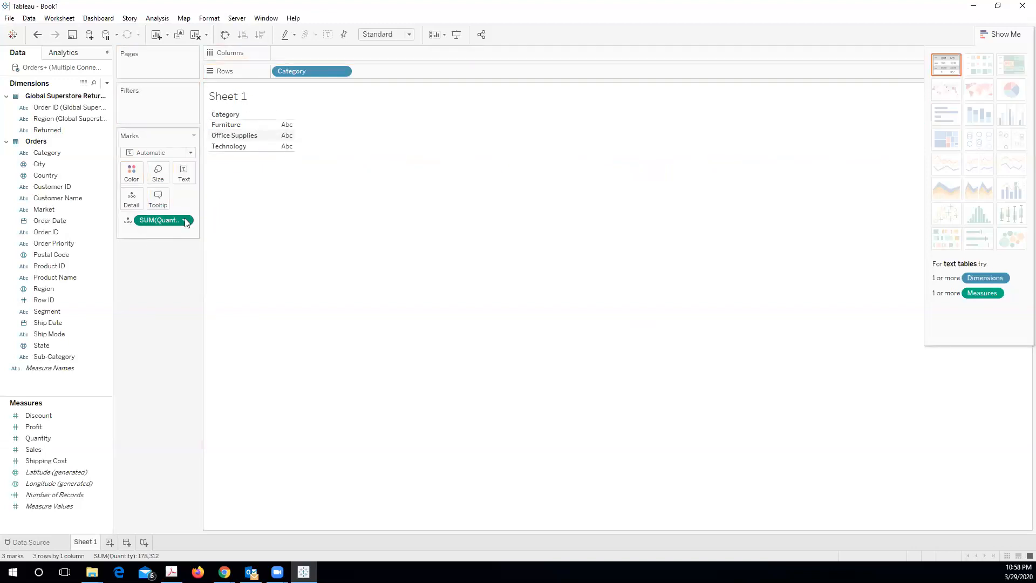
{"action": "left_click", "coordinate": [184, 219]}
{"action": "left_click", "coordinate": [182, 409]}
{"action": "double_click", "coordinate": [58, 439]}
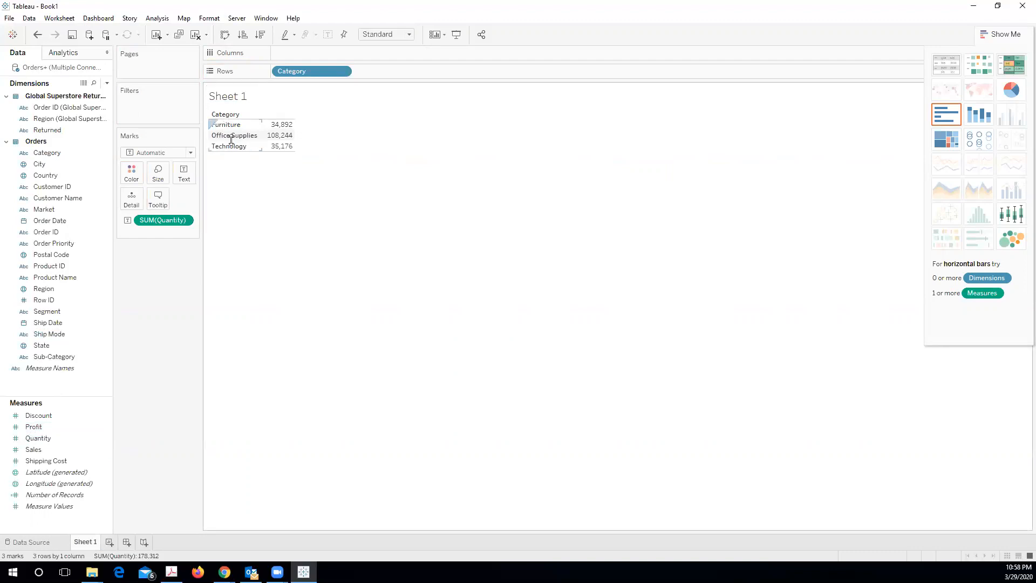
- Move Quantity from the Marks card to Columns, and clear both Quantity and Category from the sheet
{"action": "mouse_move", "coordinate": [274, 142]}
{"action": "left_click_drag", "start_coordinate": [178, 220], "coordinate": [305, 53]}
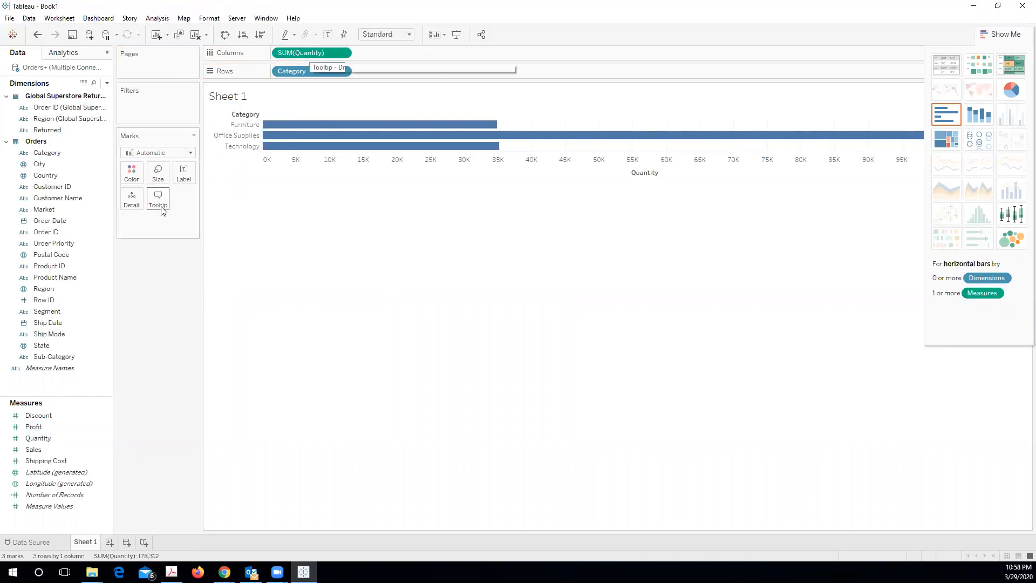
{"action": "left_click", "coordinate": [343, 53]}
{"action": "left_click", "coordinate": [304, 254]}
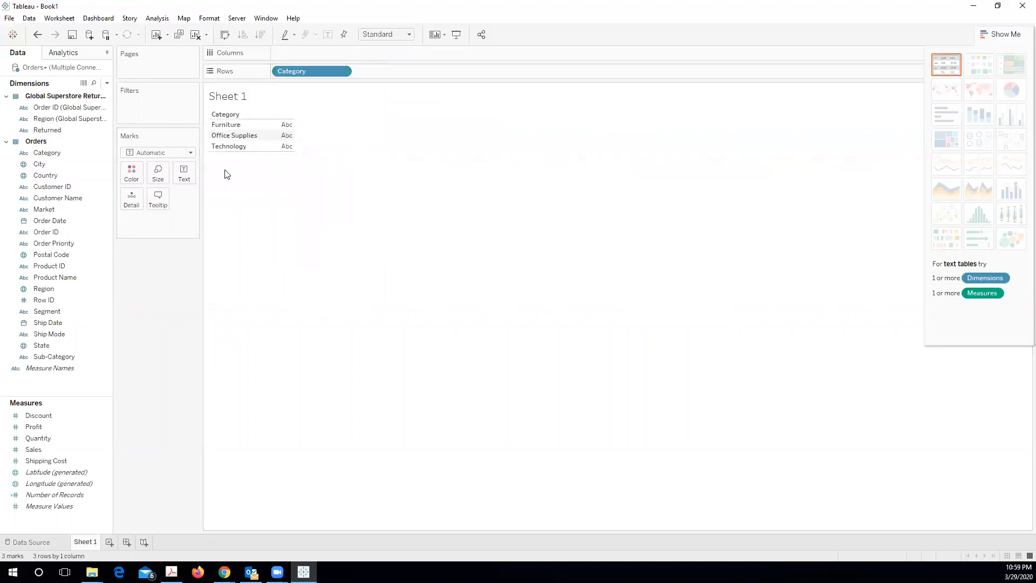
{"action": "left_click", "coordinate": [340, 71]}
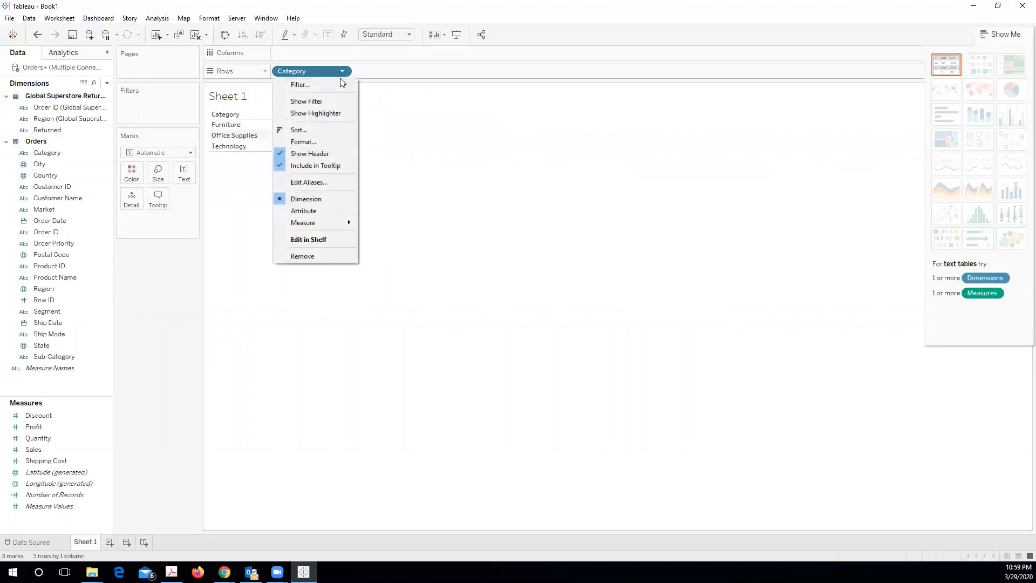
{"action": "left_click", "coordinate": [291, 255]}
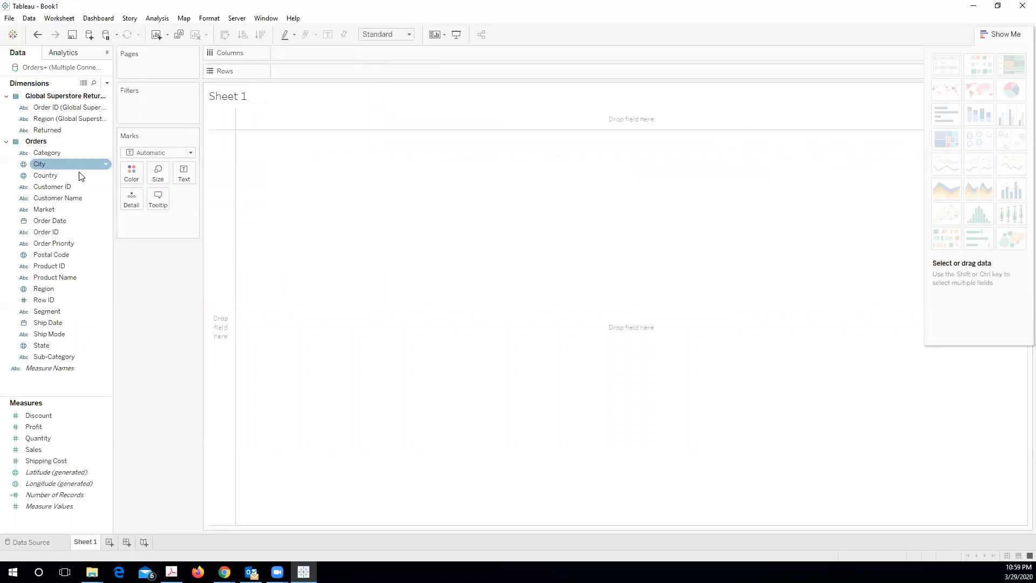
- Place the Category dimension on Rows of the empty sheet
{"action": "left_click", "coordinate": [50, 156]}
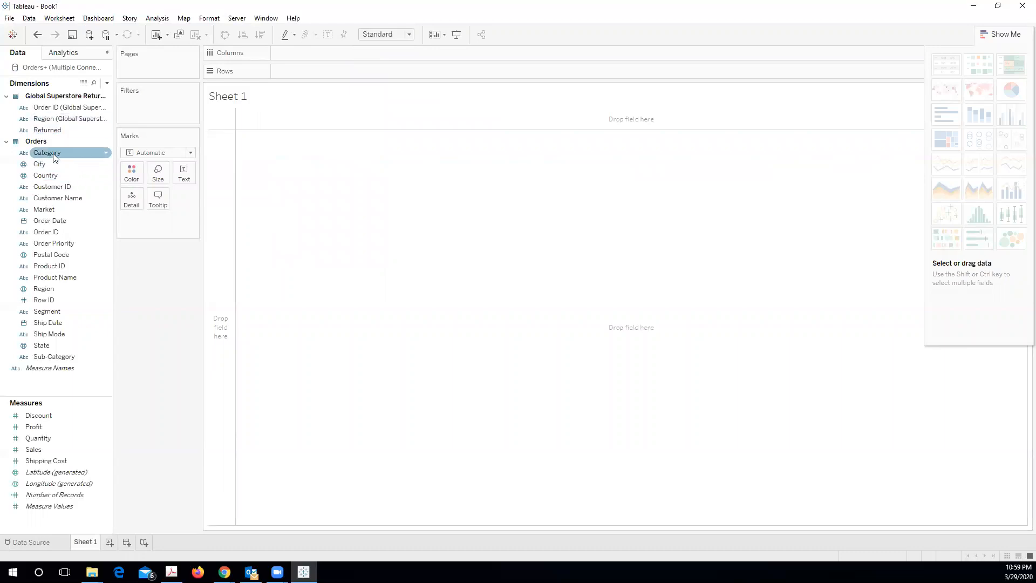
{"action": "left_click_drag", "start_coordinate": [48, 157], "coordinate": [298, 79]}
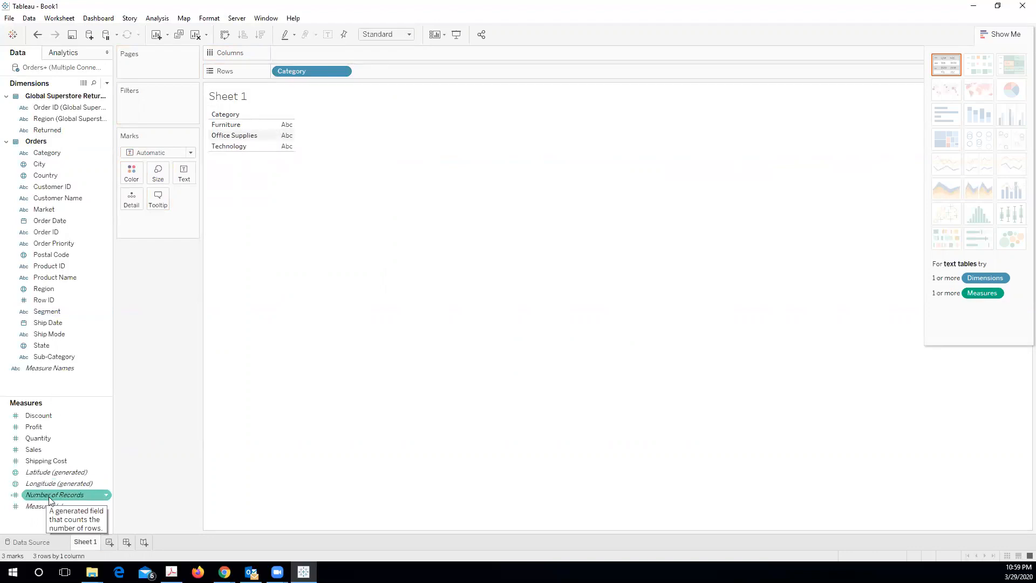
- Place Number of Records on Columns to chart the record count per Category as horizontal bars
{"action": "left_click_drag", "start_coordinate": [55, 497], "coordinate": [304, 56]}
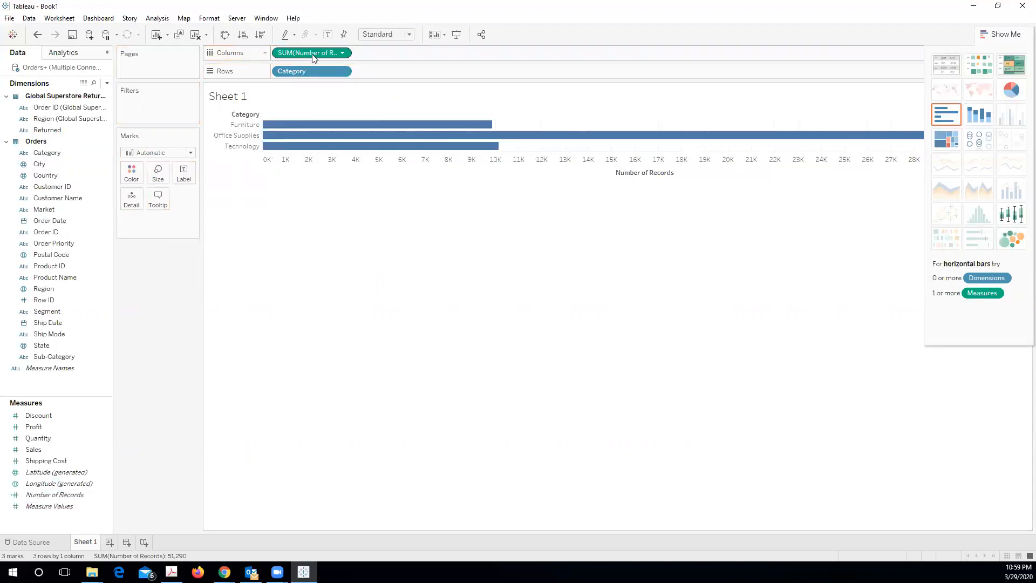
{"action": "mouse_move", "coordinate": [350, 128]}
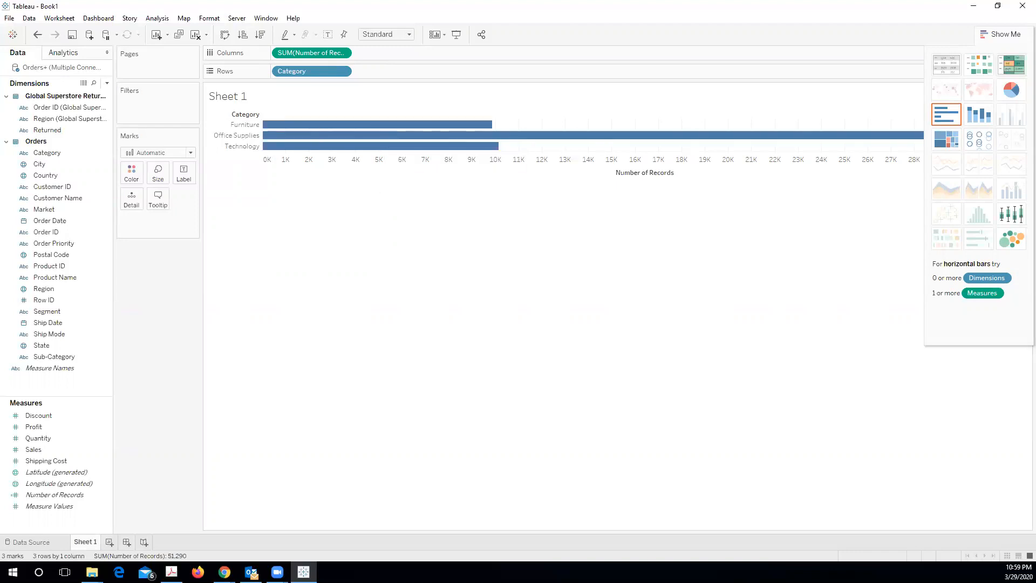
{"action": "key", "text": "alt+Tab"}
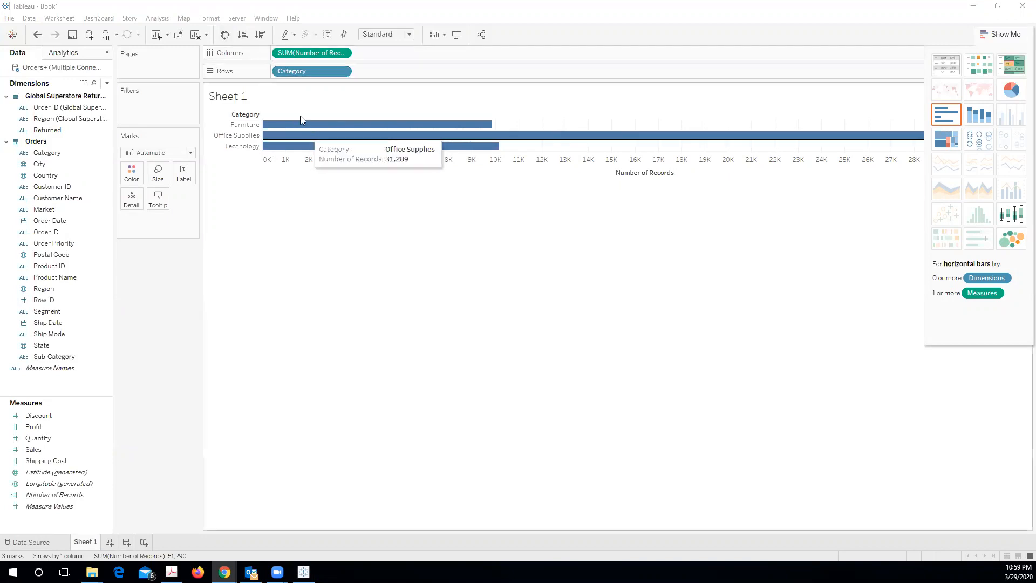
- Try swapping the chart's rows and columns, and sort the categories by number of records in ascending and descending order
{"action": "left_click", "coordinate": [227, 39]}
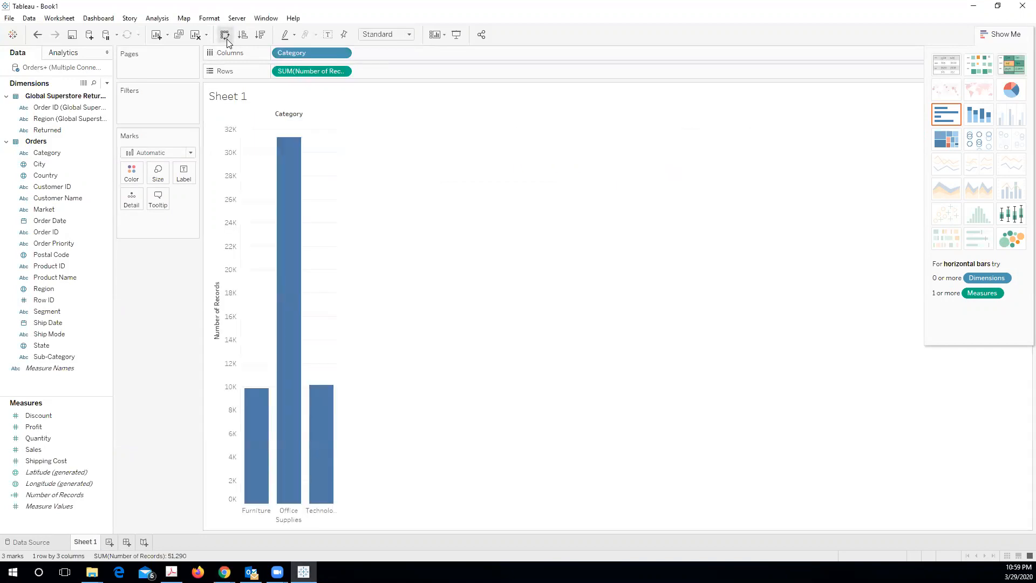
{"action": "left_click", "coordinate": [225, 35]}
{"action": "left_click", "coordinate": [225, 36]}
{"action": "left_click", "coordinate": [243, 36]}
{"action": "left_click", "coordinate": [260, 36]}
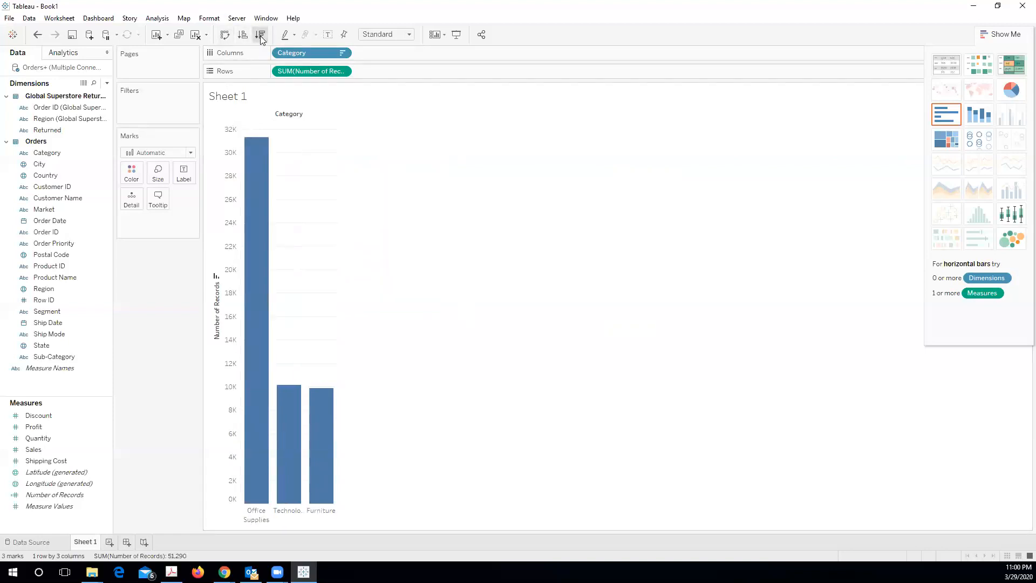
- Try the text table chart type for the category record counts and switch back to horizontal bars
{"action": "left_click", "coordinate": [946, 64]}
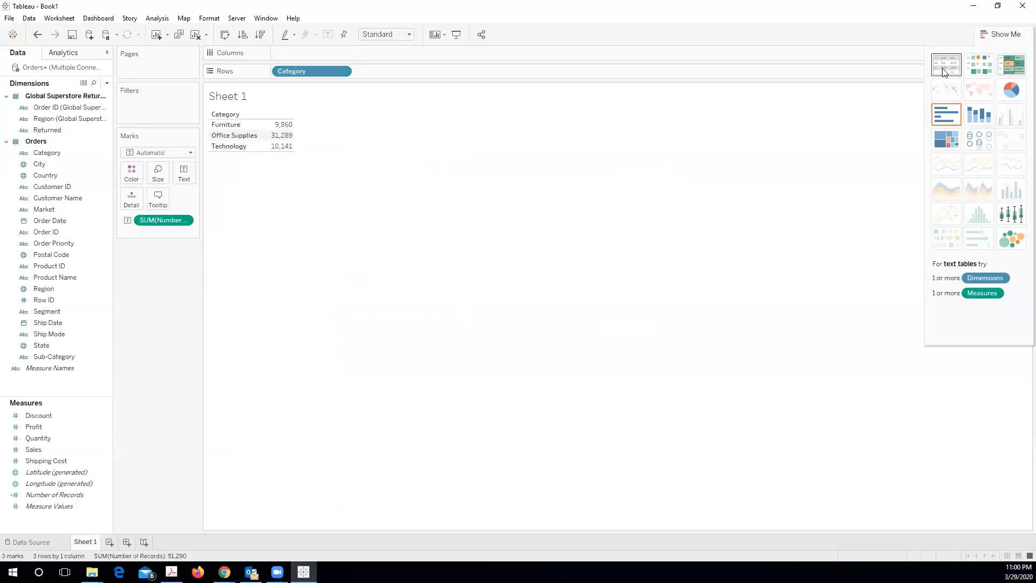
{"action": "left_click", "coordinate": [995, 36]}
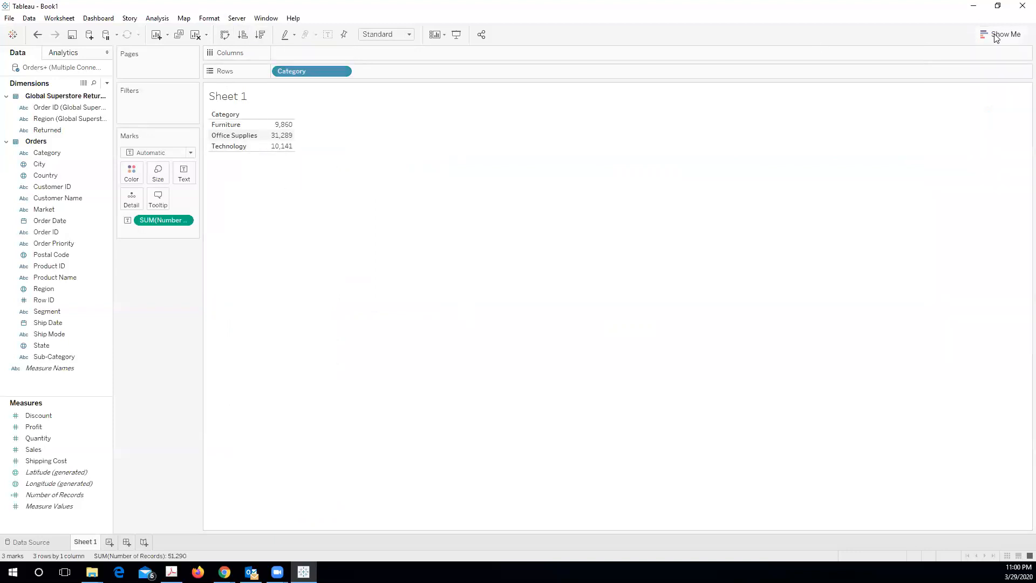
{"action": "left_click", "coordinate": [999, 34]}
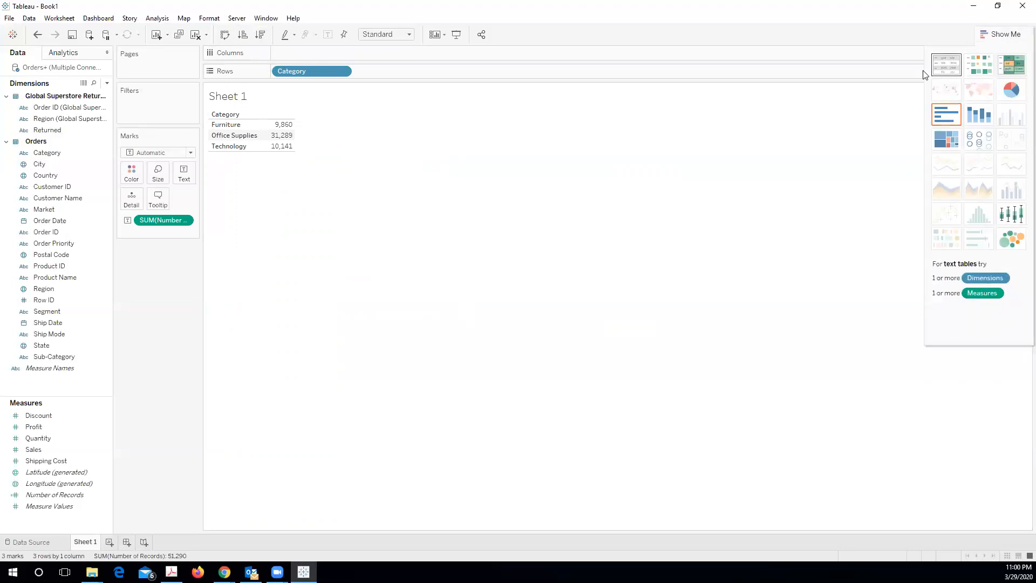
{"action": "left_click", "coordinate": [947, 119]}
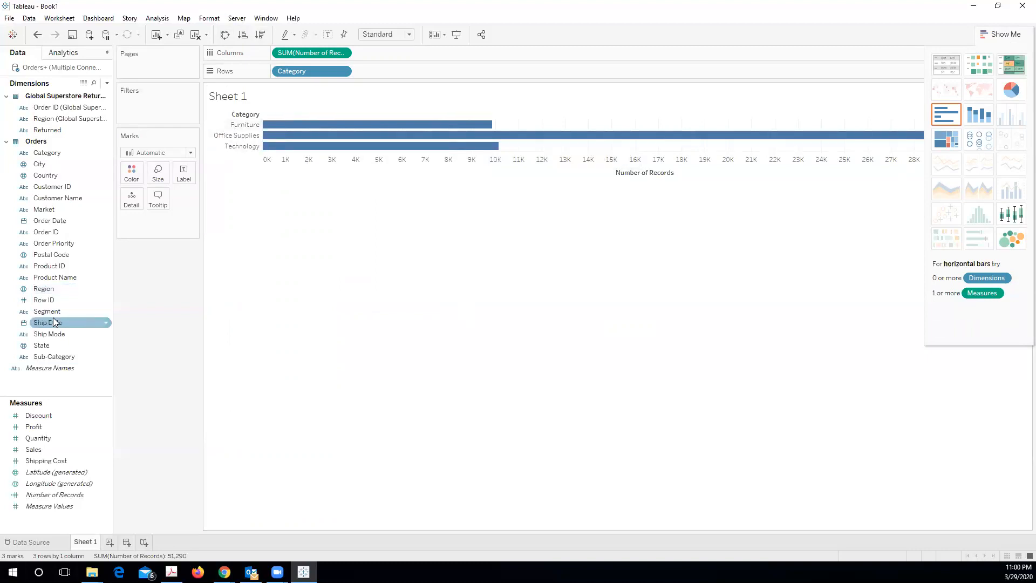
- Break the category bars down by Sub-Category and swap rows and columns to get vertical bars
{"action": "left_click", "coordinate": [102, 357]}
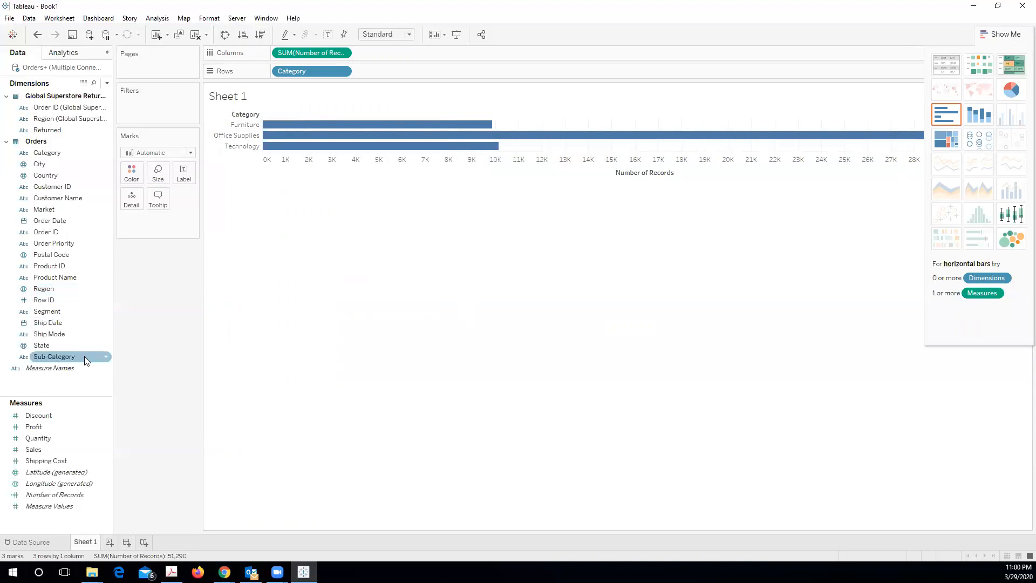
{"action": "double_click", "coordinate": [84, 356]}
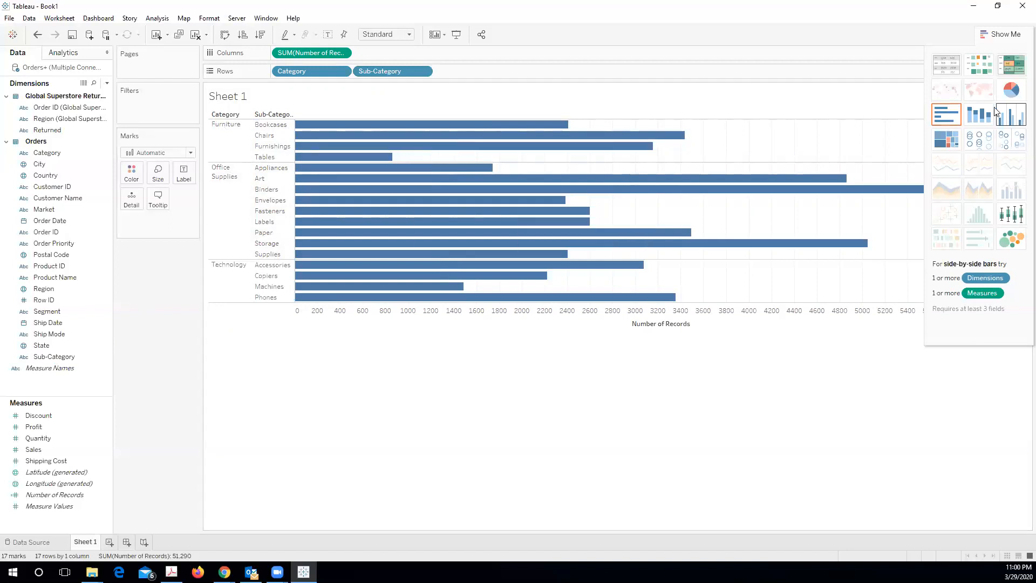
{"action": "left_click", "coordinate": [225, 37]}
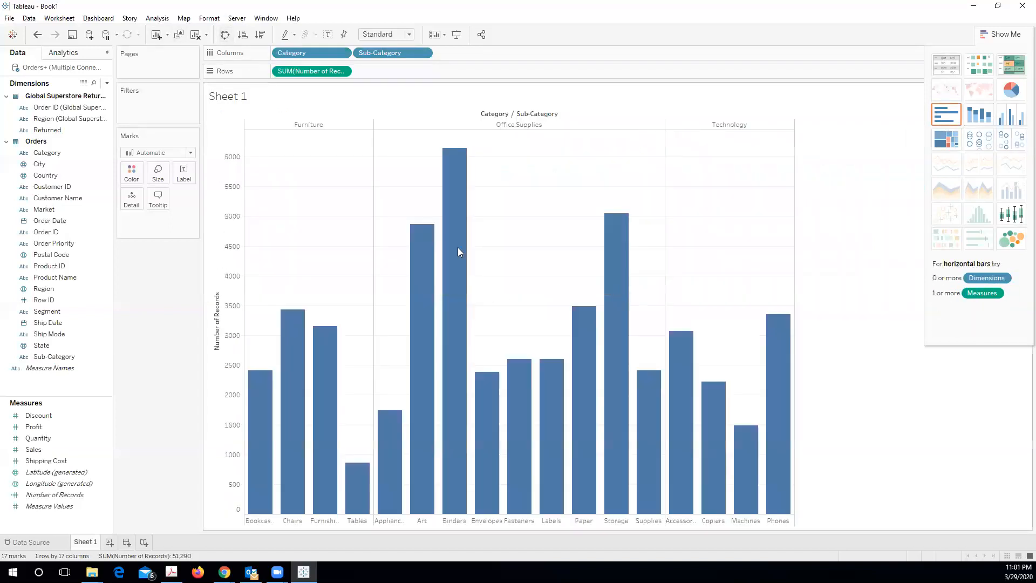
- Sort the sub-categories in ascending order by number of records and color the bars by Sub-Category
{"action": "left_click", "coordinate": [243, 36]}
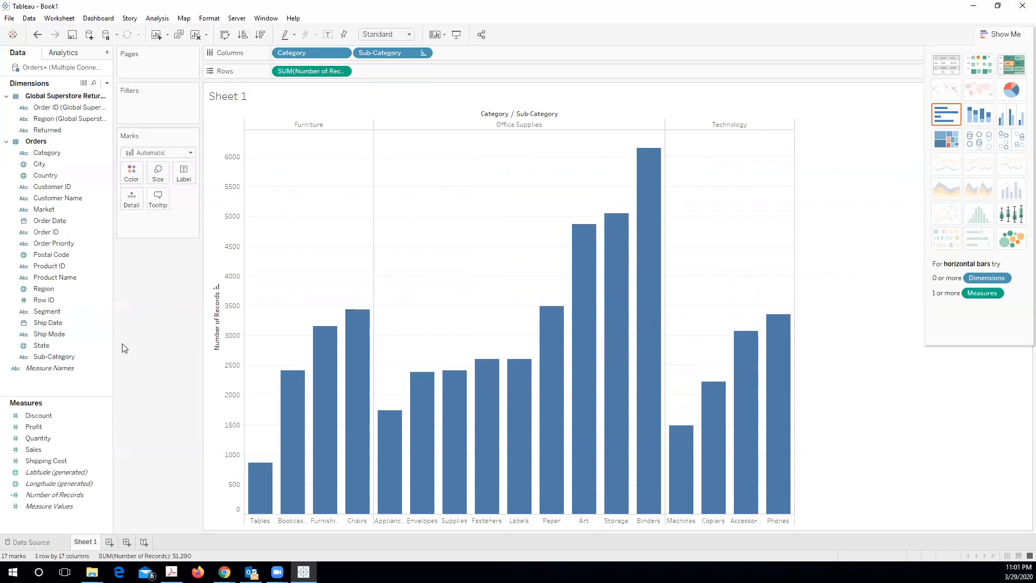
{"action": "left_click_drag", "start_coordinate": [63, 360], "coordinate": [129, 179]}
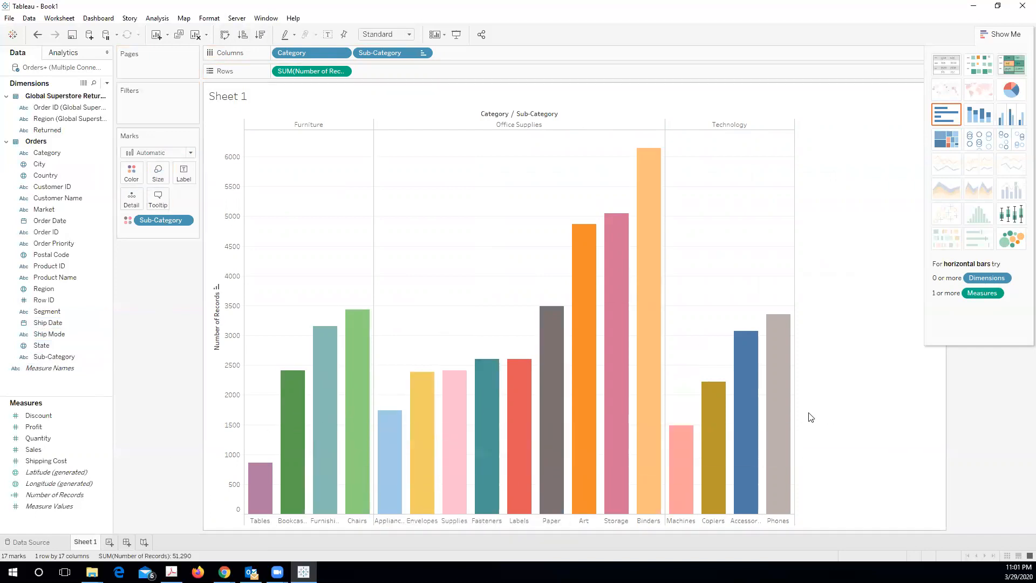
{"action": "left_click", "coordinate": [185, 221]}
{"action": "left_click_drag", "start_coordinate": [113, 286], "coordinate": [115, 279]}
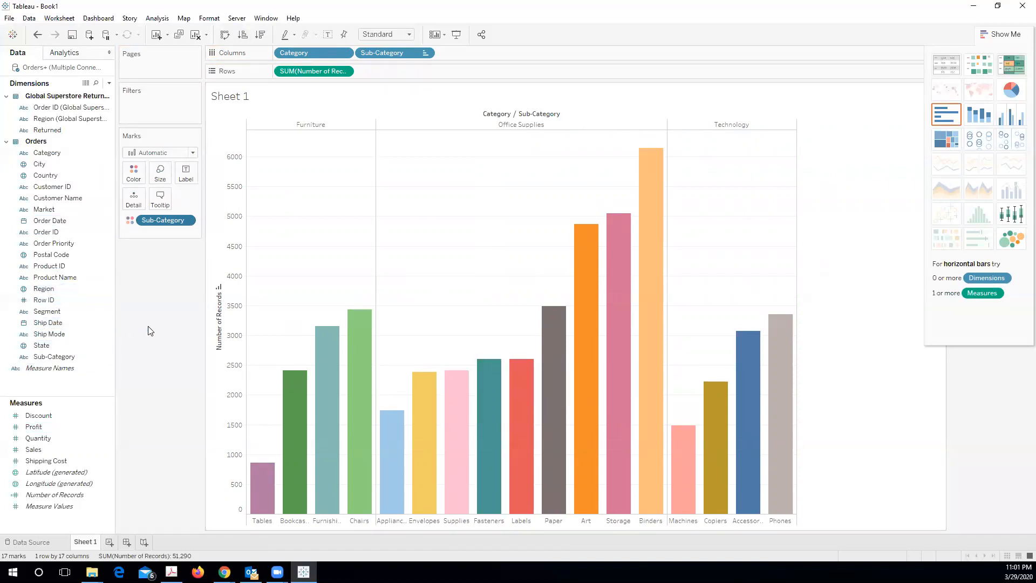
- Add the Region dimension to Columns and sort the regions in descending order by number of records
{"action": "left_click", "coordinate": [74, 292]}
{"action": "double_click", "coordinate": [75, 295]}
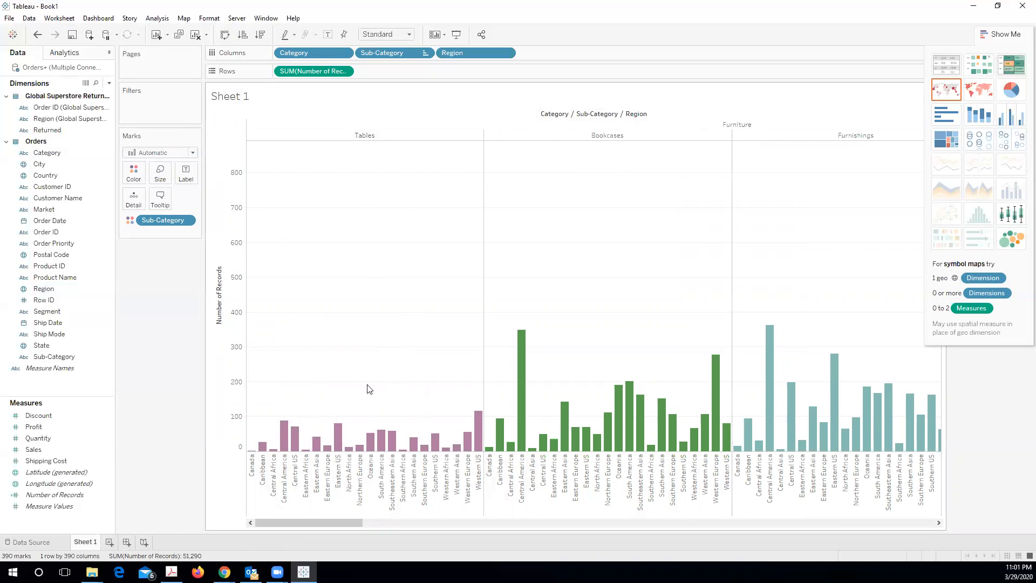
{"action": "left_click", "coordinate": [260, 36]}
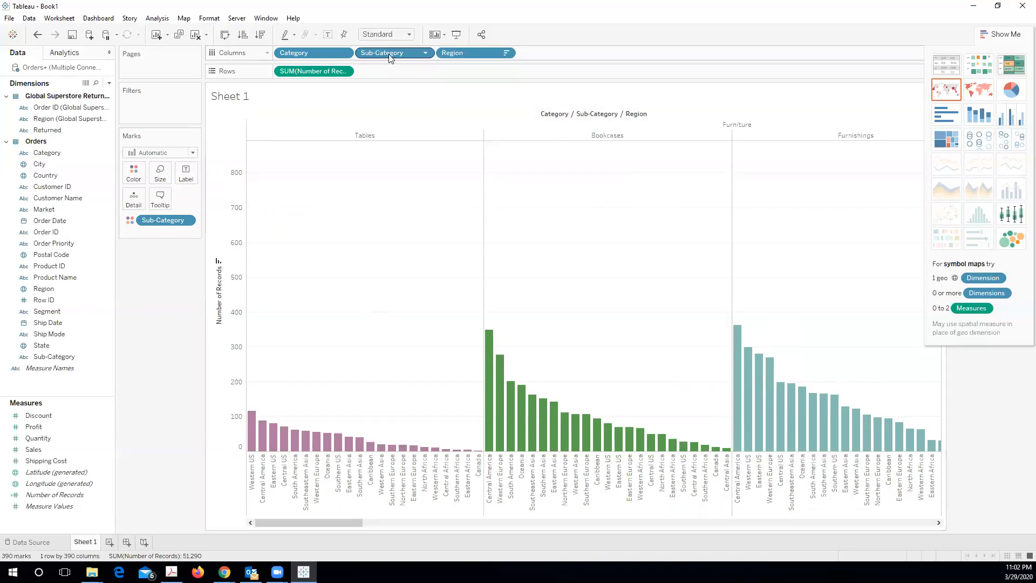
- Remove Sub-Category from Columns and from the bar coloring, leaving the chart split by Category and Region
{"action": "left_click", "coordinate": [424, 53]}
{"action": "left_click", "coordinate": [393, 268]}
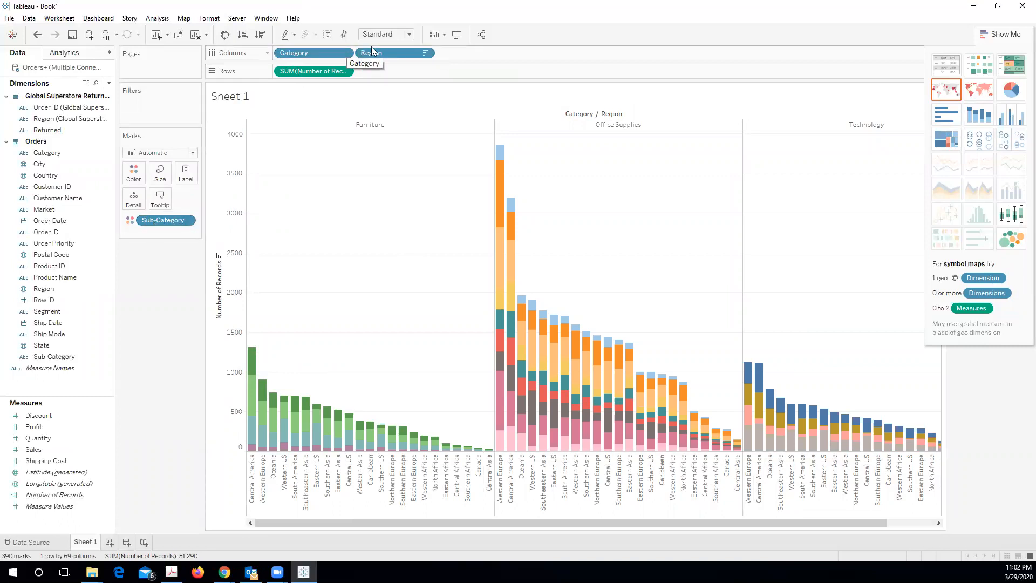
{"action": "mouse_move", "coordinate": [253, 361]}
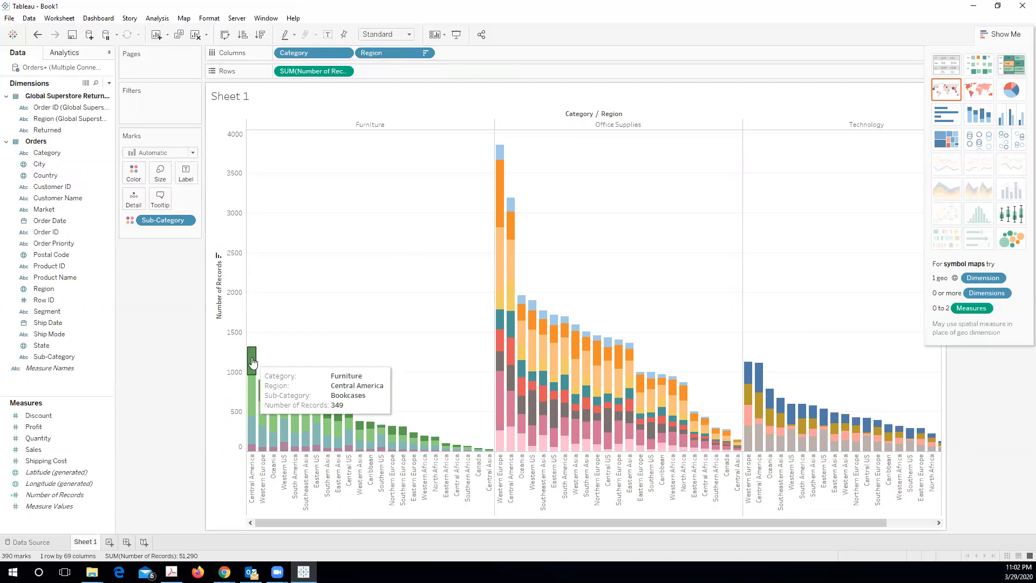
{"action": "mouse_move", "coordinate": [253, 405]}
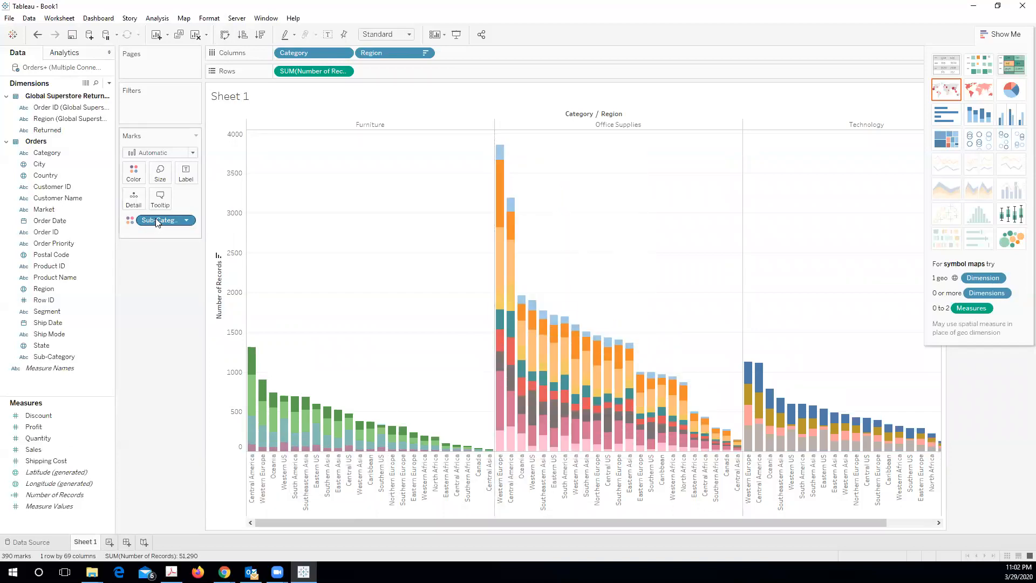
{"action": "left_click", "coordinate": [186, 221]}
{"action": "left_click", "coordinate": [203, 394]}
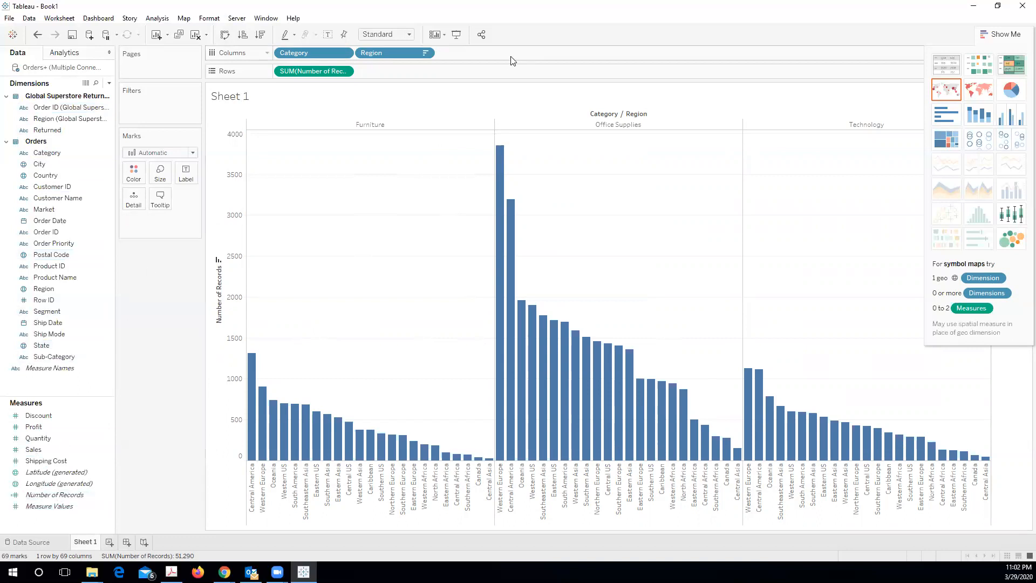
- Clear all fields from the Rows and Columns shelves to empty the sheet
{"action": "right_click", "coordinate": [176, 292]}
{"action": "right_click", "coordinate": [497, 82]}
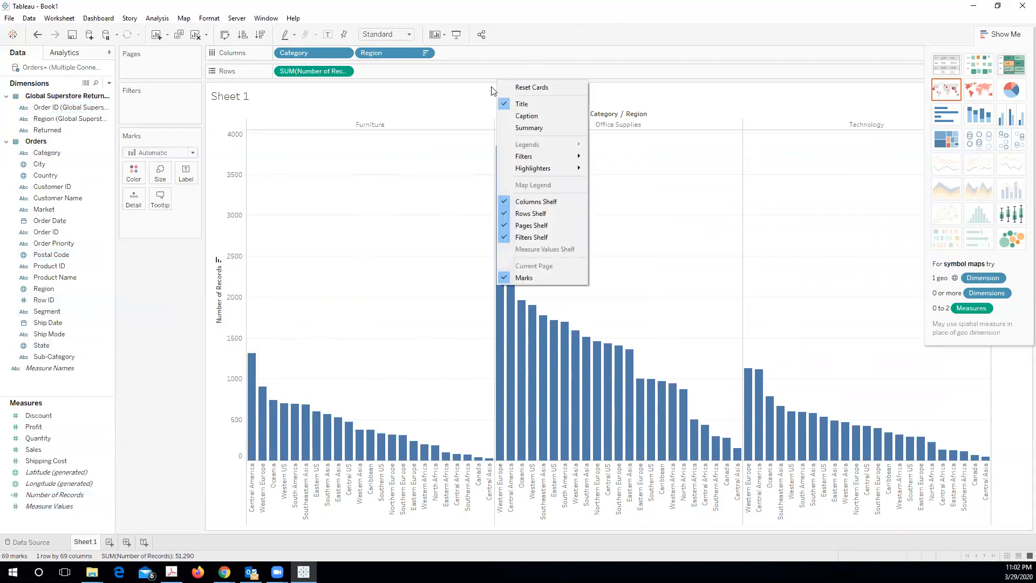
{"action": "left_click", "coordinate": [471, 91]}
{"action": "right_click", "coordinate": [478, 72]}
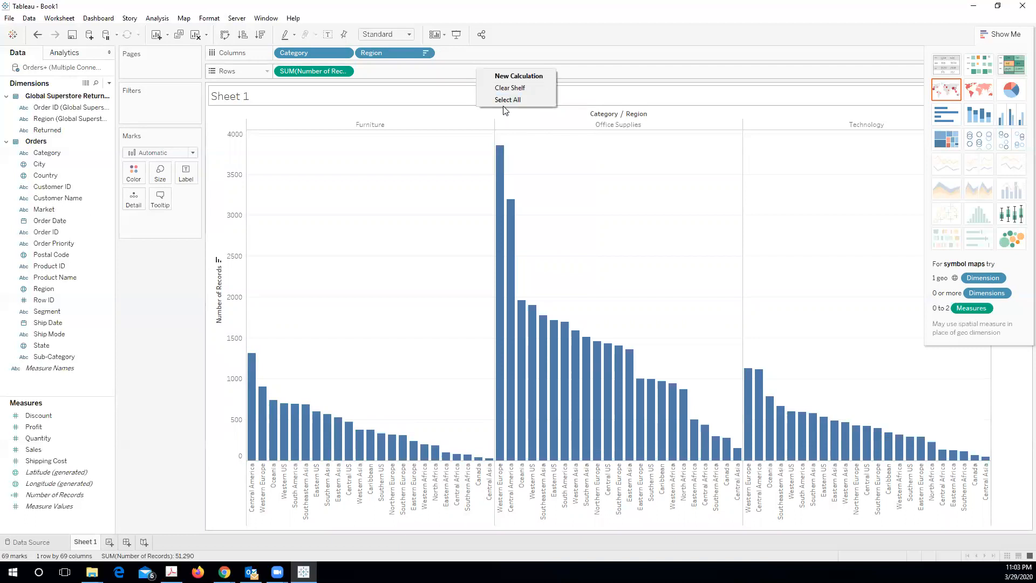
{"action": "left_click", "coordinate": [505, 87]}
{"action": "right_click", "coordinate": [468, 55]}
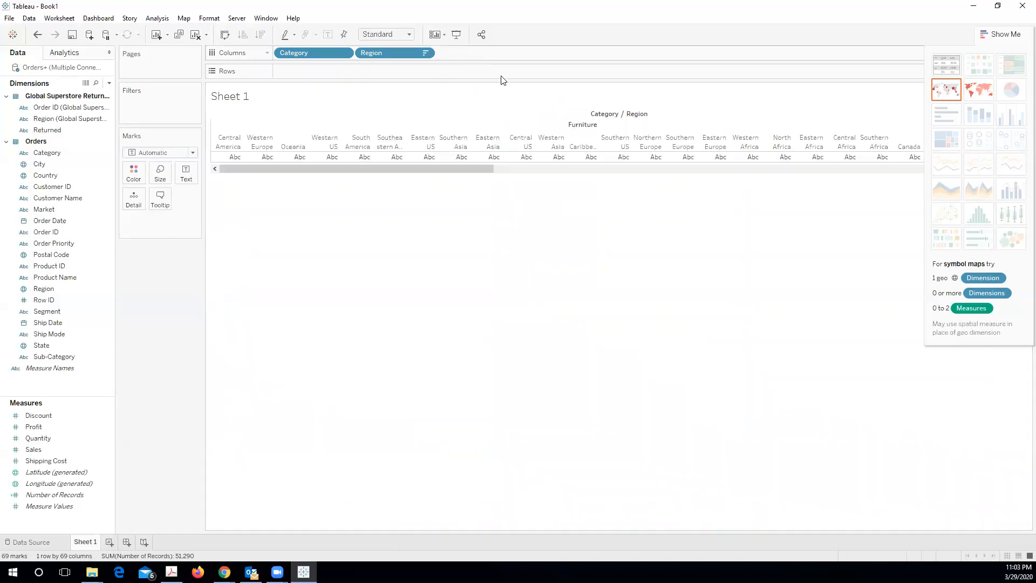
{"action": "left_click", "coordinate": [505, 74]}
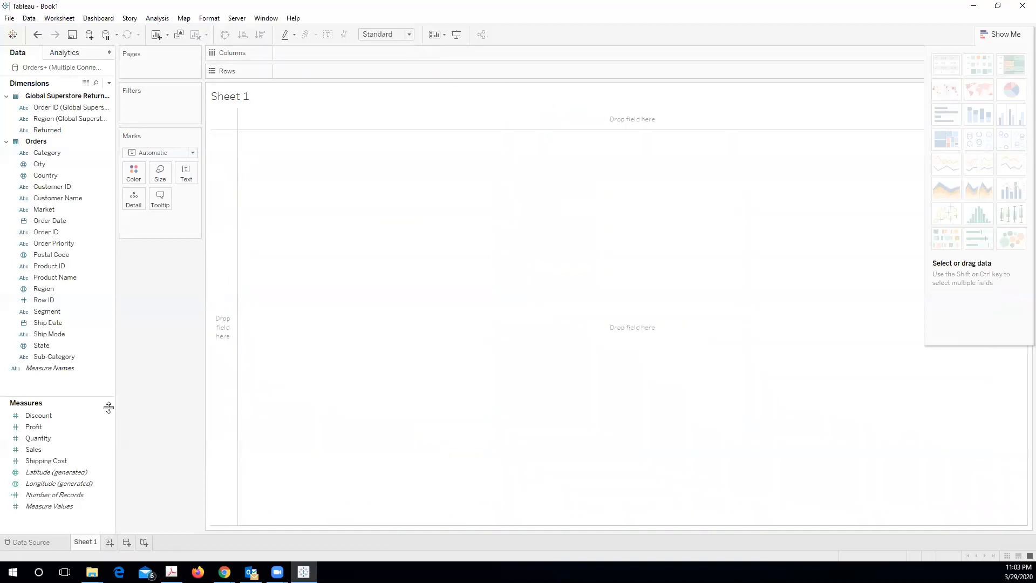
- Create a map view with Longitude (generated) on Columns and Latitude (generated) on Rows
{"action": "left_click_drag", "start_coordinate": [102, 427], "coordinate": [128, 346]}
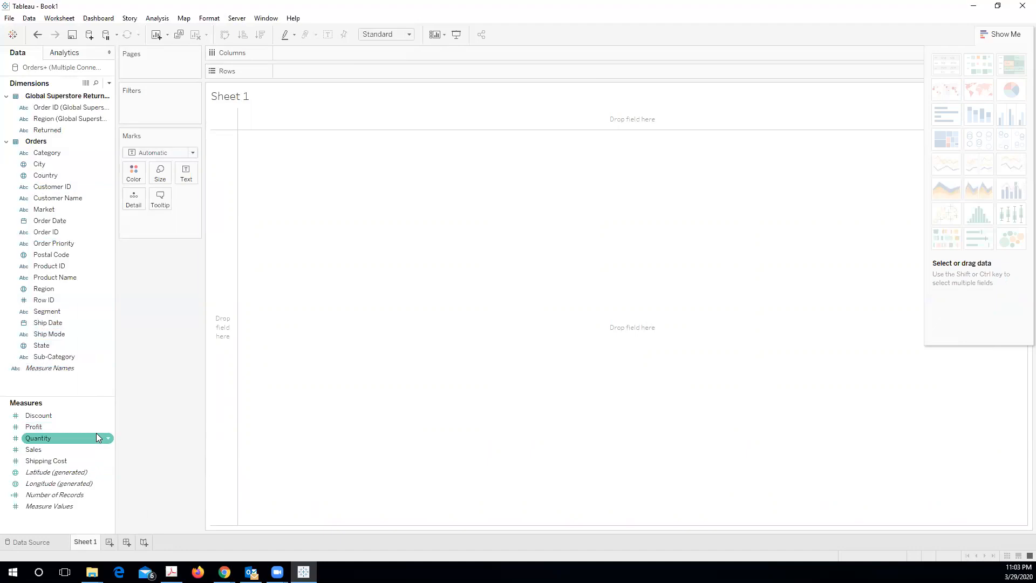
{"action": "double_click", "coordinate": [80, 471]}
{"action": "left_click", "coordinate": [68, 483]}
{"action": "double_click", "coordinate": [67, 483]}
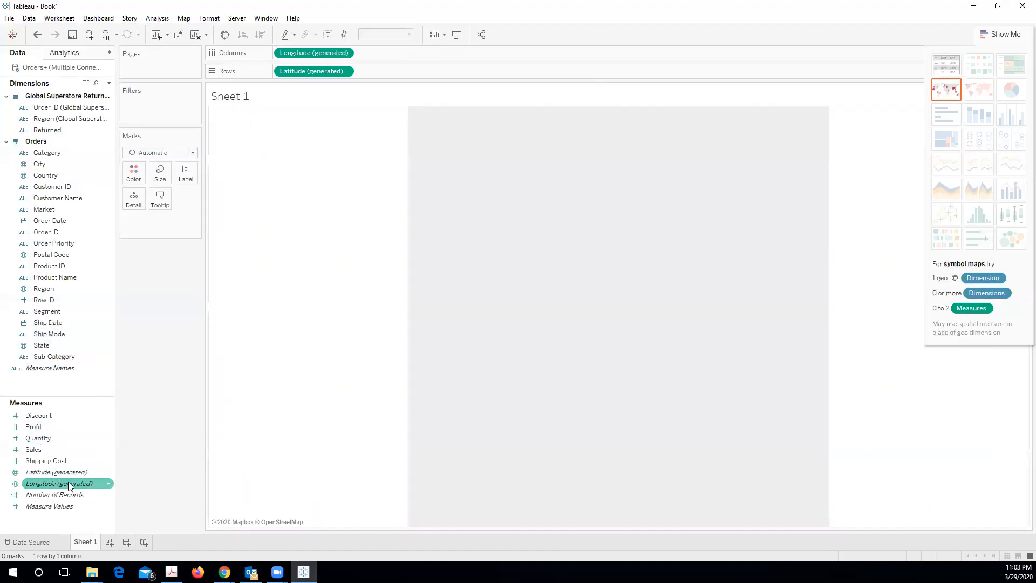
- Add Number of Records to the map as both the mark size and the mark color
{"action": "double_click", "coordinate": [84, 496]}
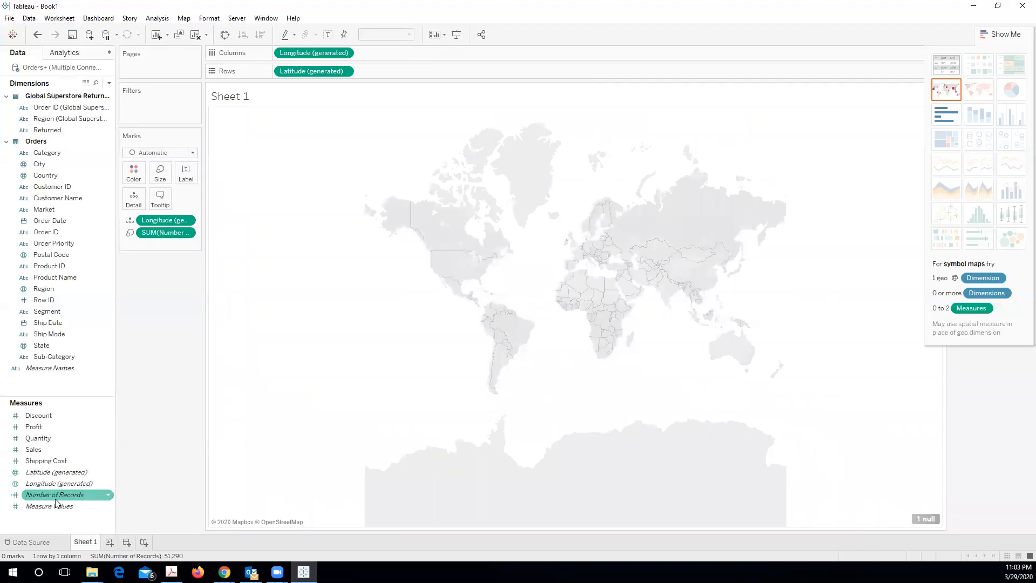
{"action": "left_click", "coordinate": [54, 420]}
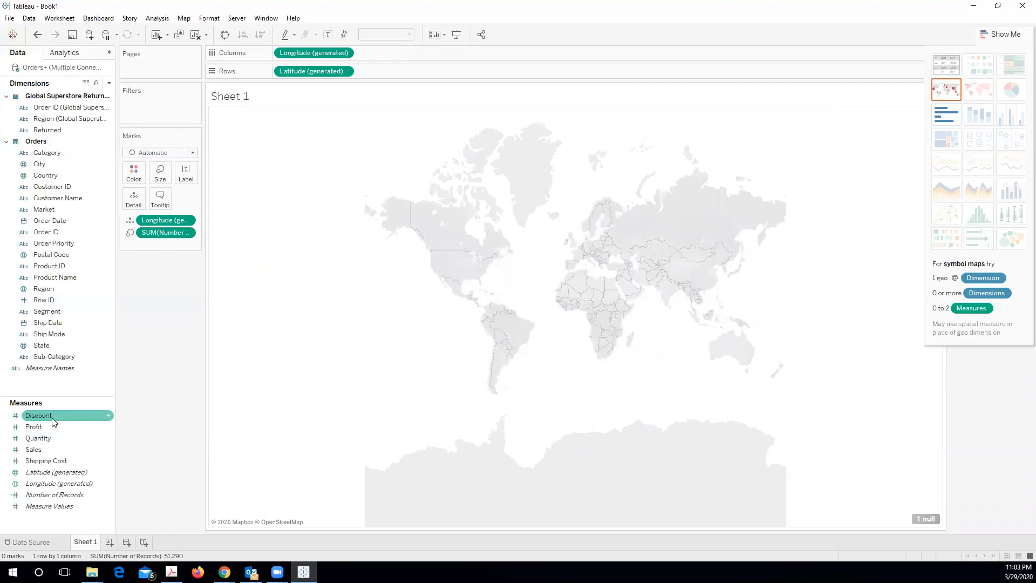
{"action": "left_click_drag", "start_coordinate": [44, 497], "coordinate": [132, 176]}
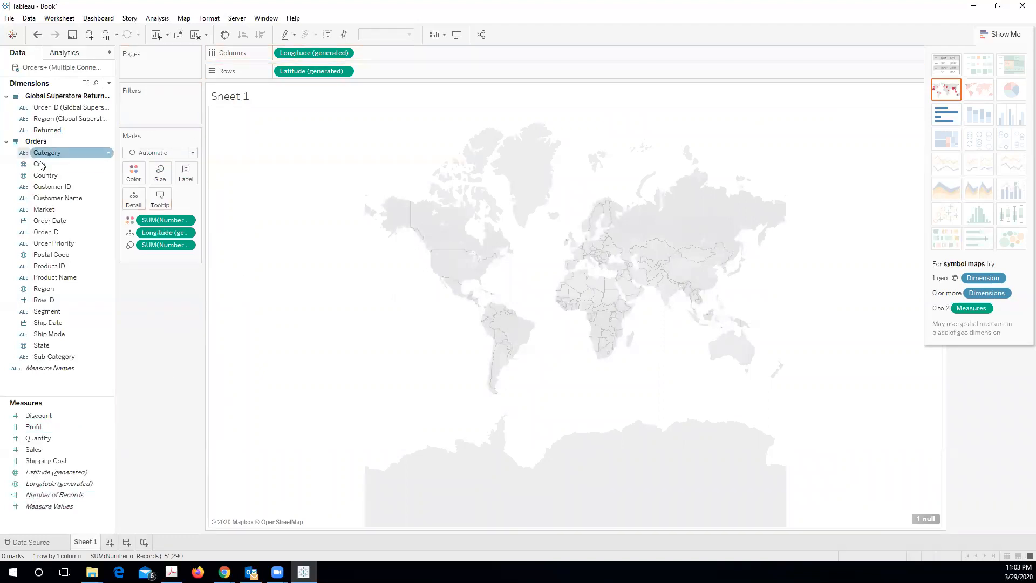
- Try the Returns table's Order ID in front of Latitude on Rows, and remove it from the shelf
{"action": "left_click_drag", "start_coordinate": [48, 111], "coordinate": [277, 70]}
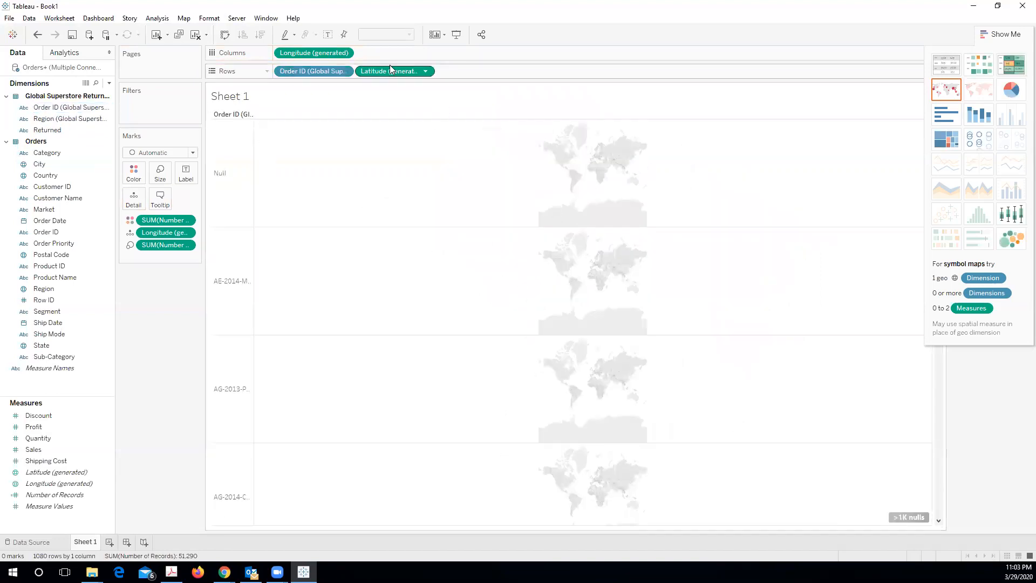
{"action": "left_click", "coordinate": [345, 73]}
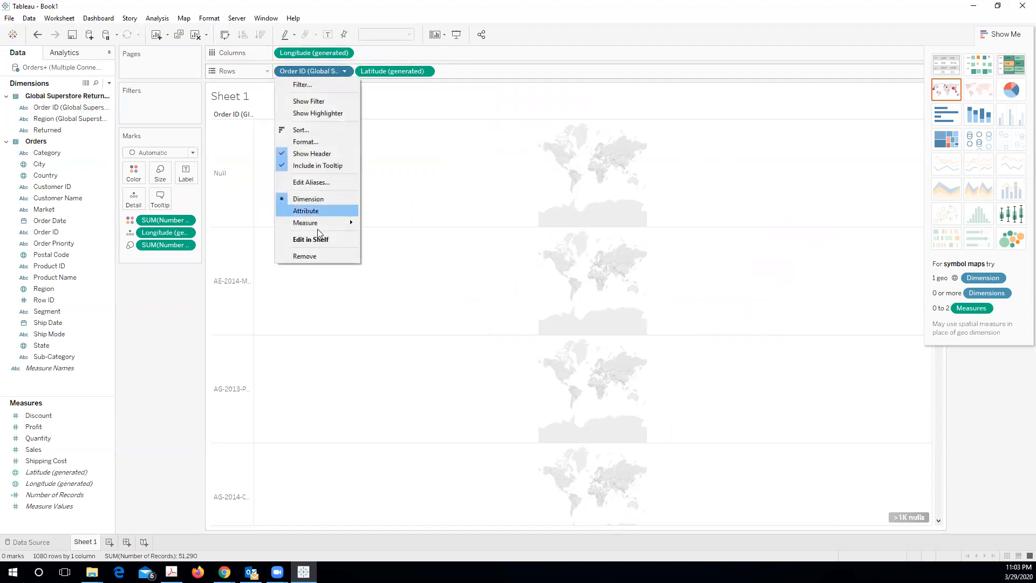
{"action": "left_click", "coordinate": [317, 257]}
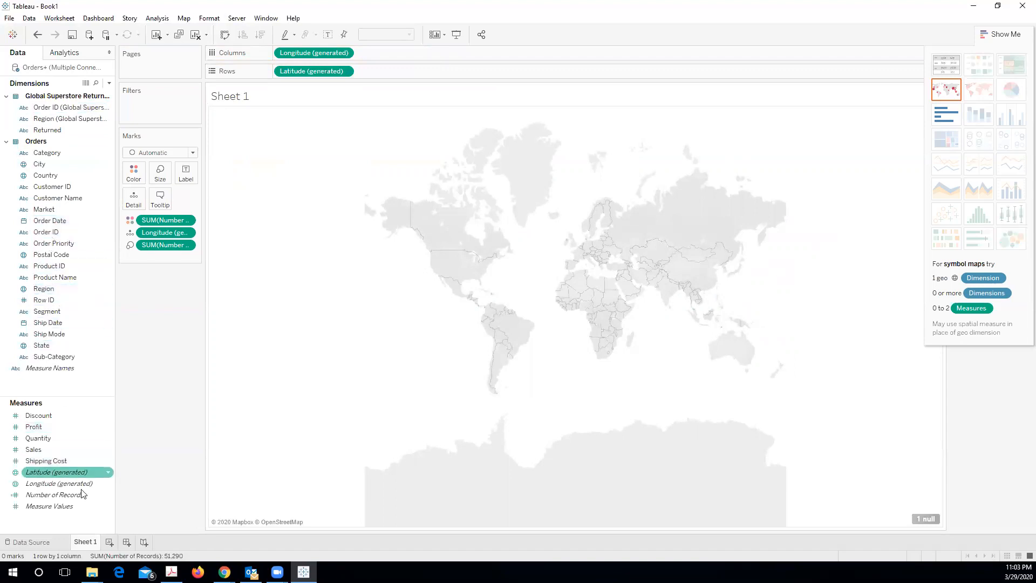
- Try Measure Values on the map sheet and clear all the measures from its shelf
{"action": "double_click", "coordinate": [58, 505]}
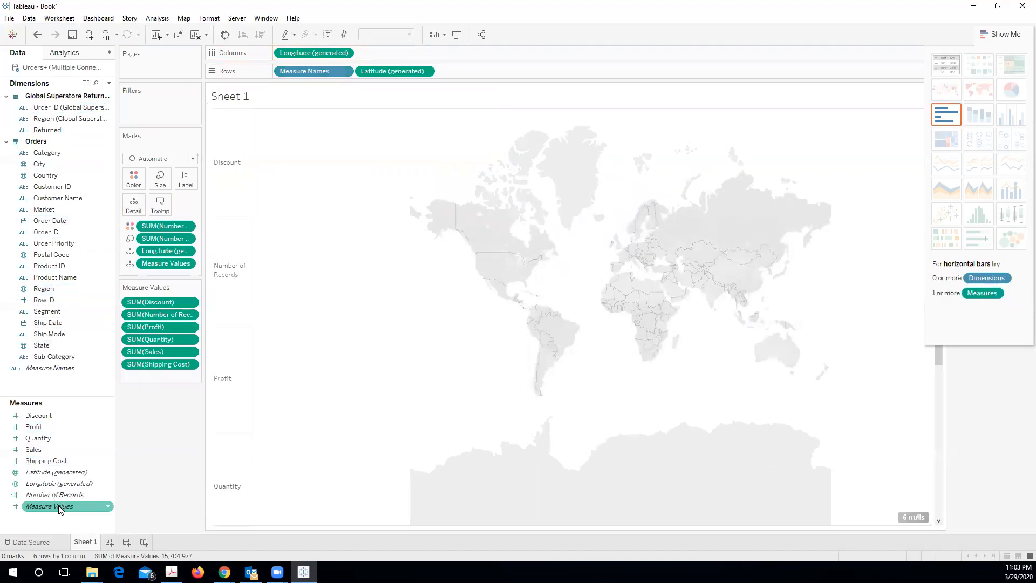
{"action": "right_click", "coordinate": [68, 506]}
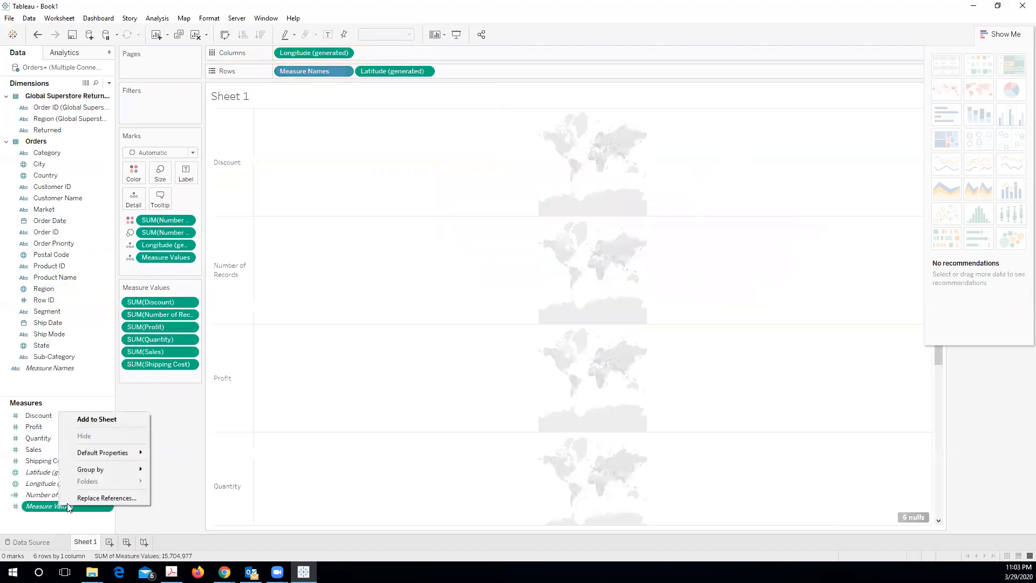
{"action": "right_click", "coordinate": [166, 376]}
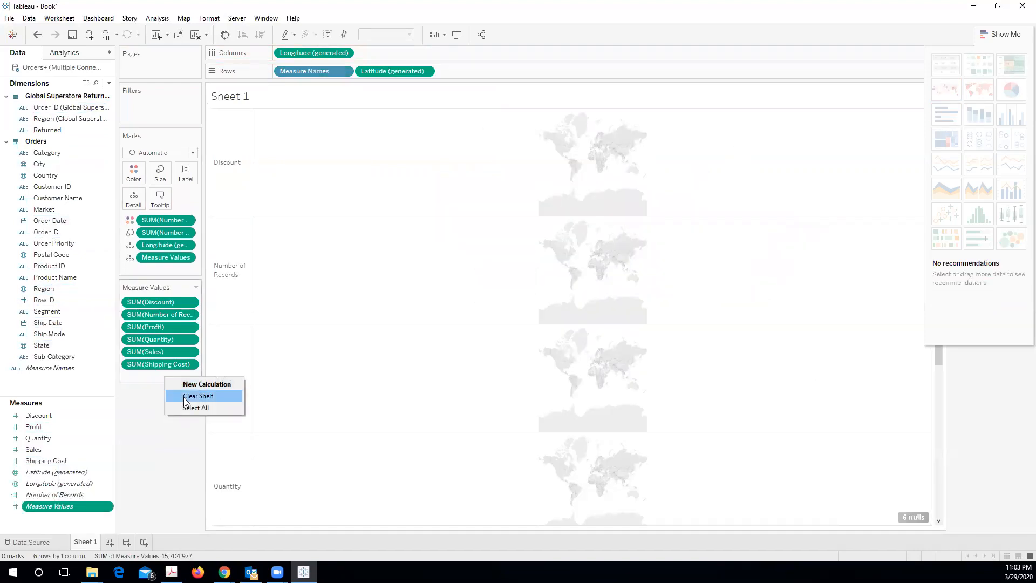
{"action": "left_click", "coordinate": [185, 401]}
- Clear all remaining fields from Marks, Rows and Columns to empty the sheet
{"action": "right_click", "coordinate": [180, 259]}
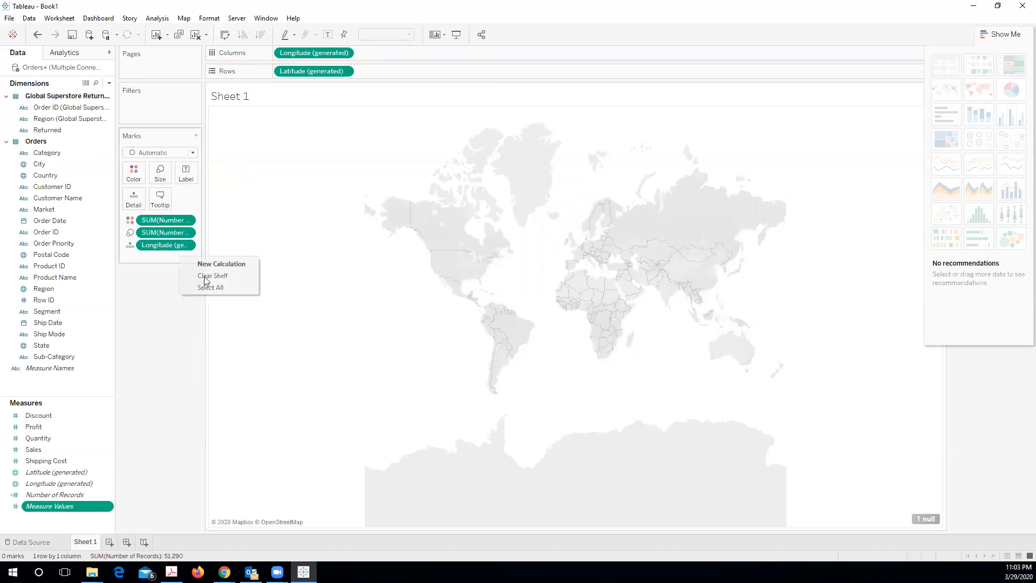
{"action": "left_click", "coordinate": [216, 278]}
{"action": "right_click", "coordinate": [376, 68]}
{"action": "left_click", "coordinate": [404, 88]}
{"action": "right_click", "coordinate": [375, 55]}
{"action": "left_click", "coordinate": [401, 78]}
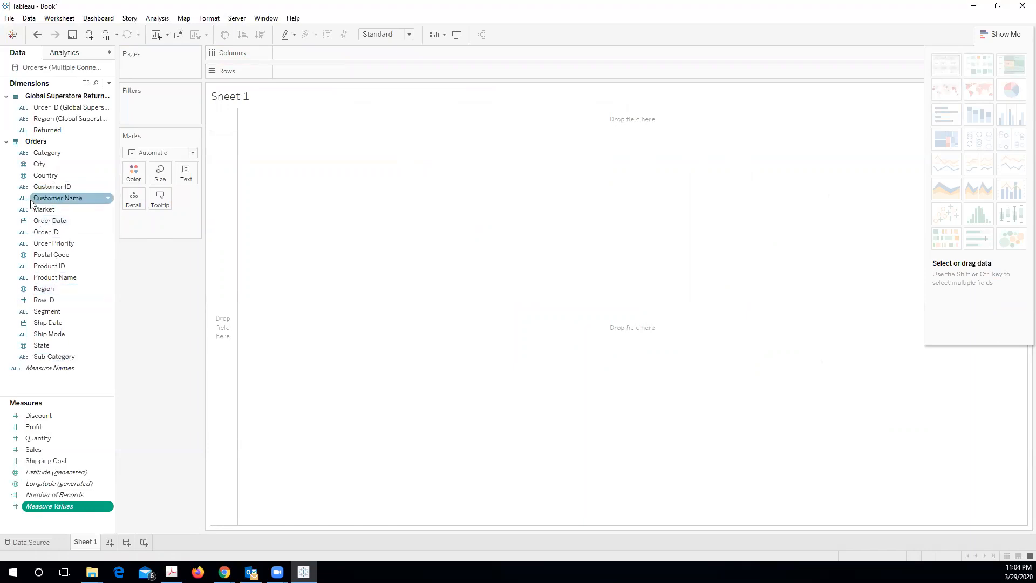
- Plot Country as points on a world map and pin the map at a world-wide extent
{"action": "left_click", "coordinate": [52, 176]}
{"action": "double_click", "coordinate": [52, 176]}
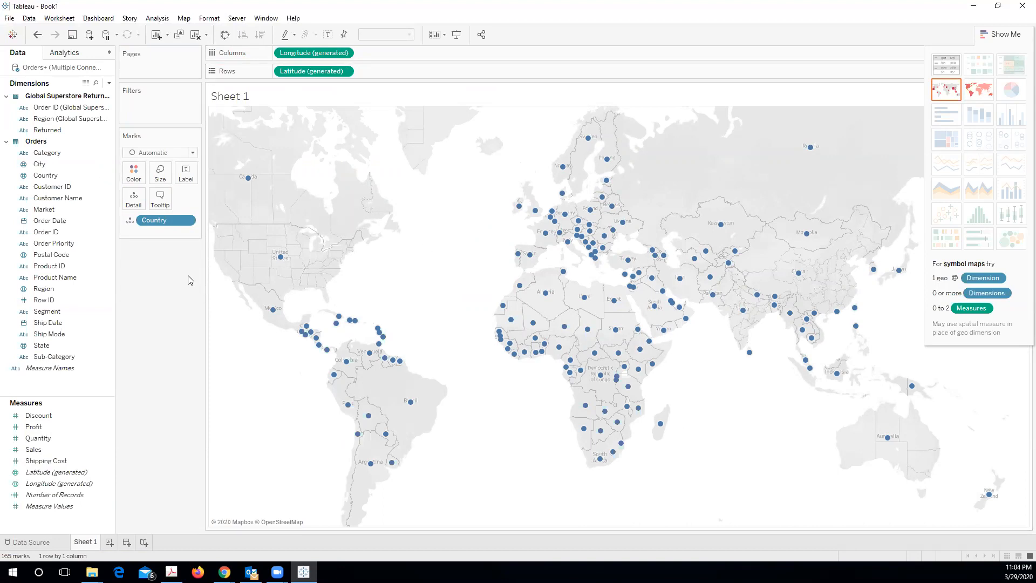
{"action": "scroll", "coordinate": [432, 288], "scroll_direction": "down", "scroll_amount": 1}
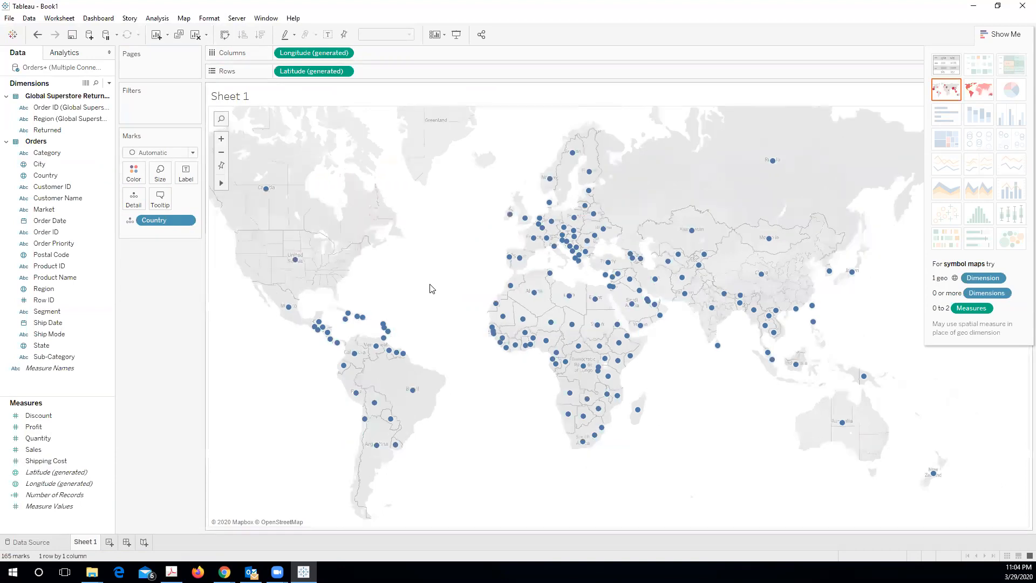
{"action": "scroll", "coordinate": [432, 289], "scroll_direction": "down", "scroll_amount": 1}
{"action": "left_click", "coordinate": [221, 165]}
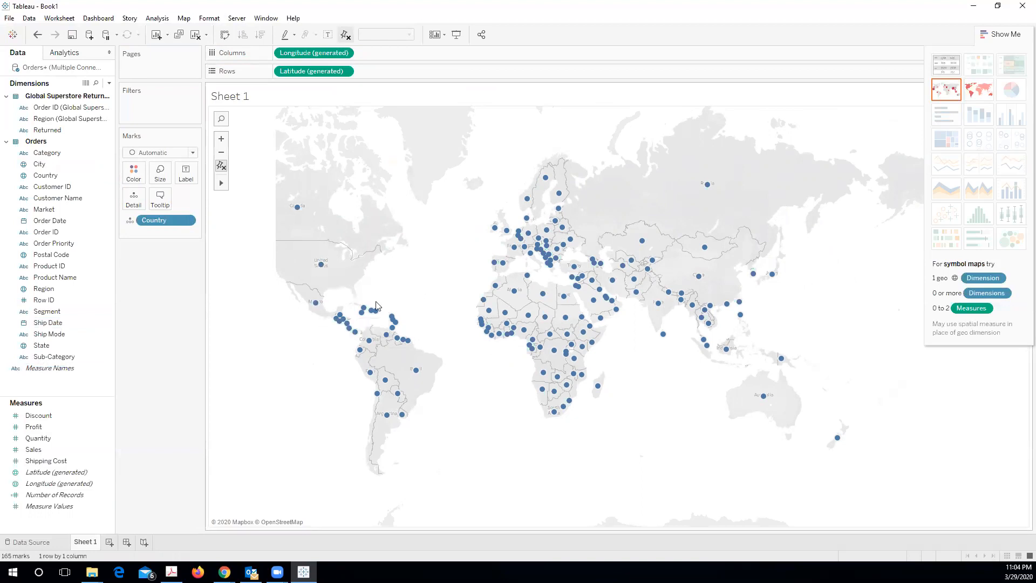
- Size the country points on the map by Number of Records
{"action": "mouse_move", "coordinate": [416, 372]}
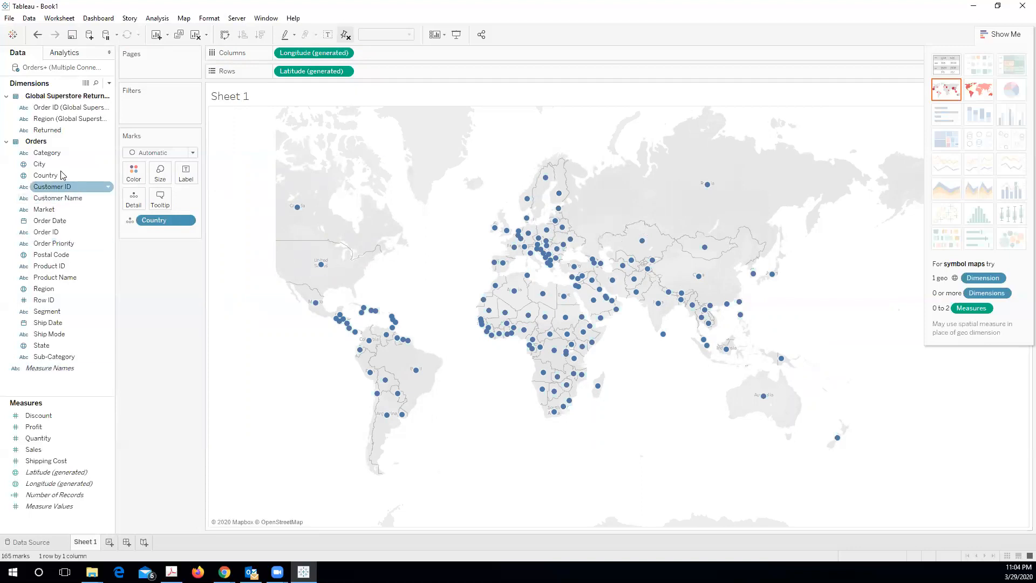
{"action": "left_click", "coordinate": [54, 154]}
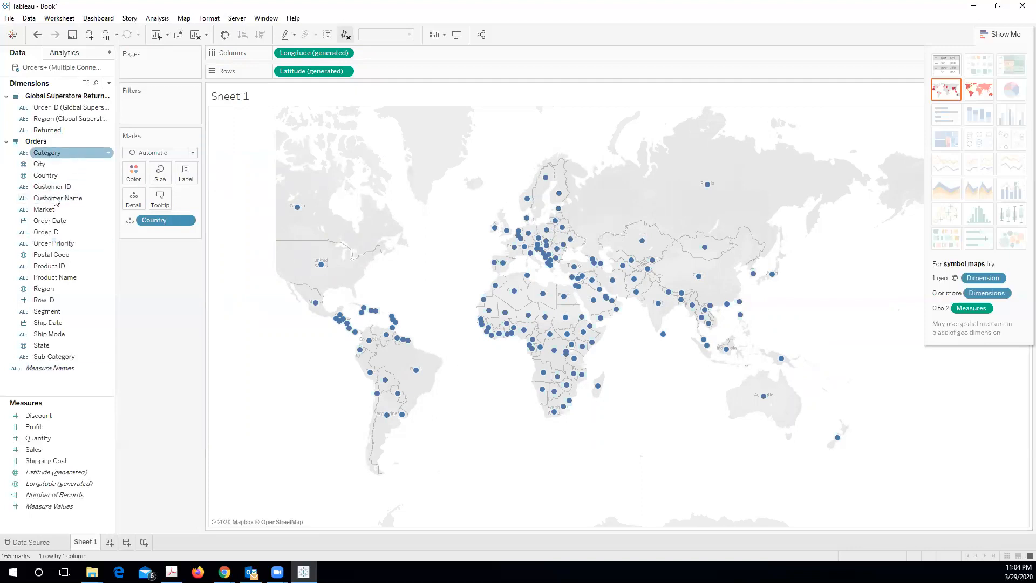
{"action": "left_click", "coordinate": [48, 495]}
{"action": "double_click", "coordinate": [46, 500]}
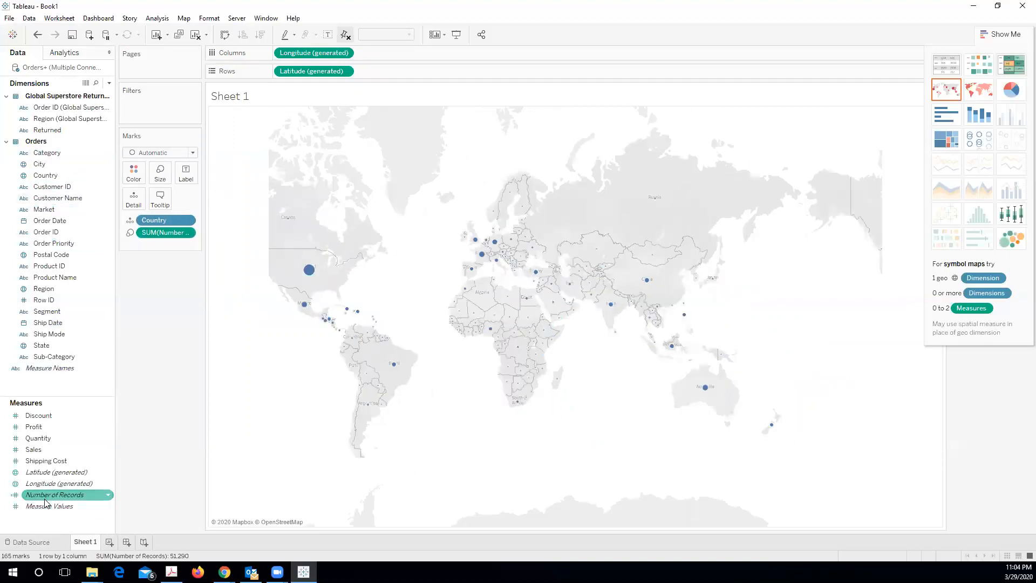
- Move Number of Records from the mark size to Rows, and remove the generated Latitude and Longitude from the shelves
{"action": "left_click_drag", "start_coordinate": [162, 232], "coordinate": [406, 73]}
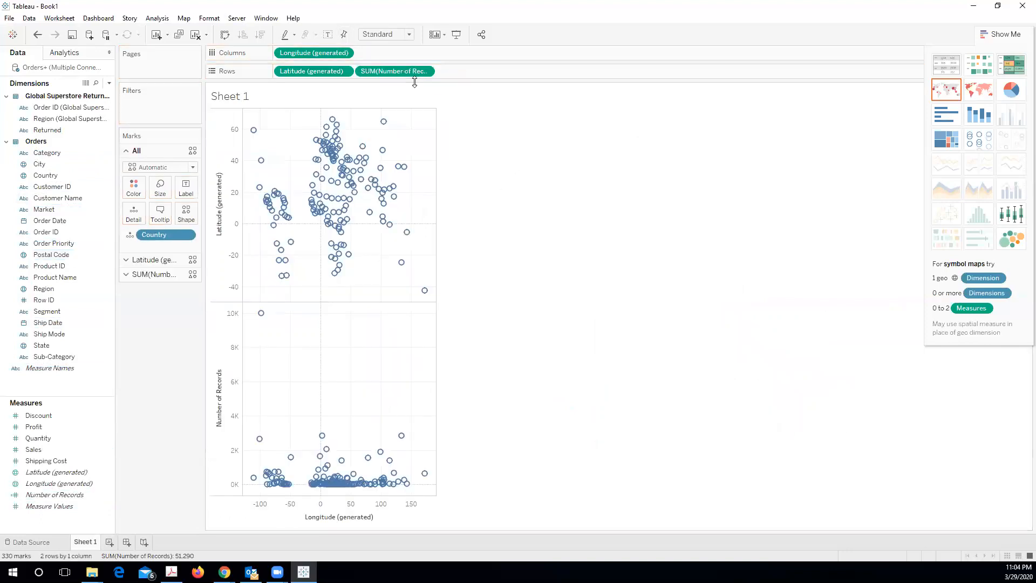
{"action": "left_click", "coordinate": [344, 71]}
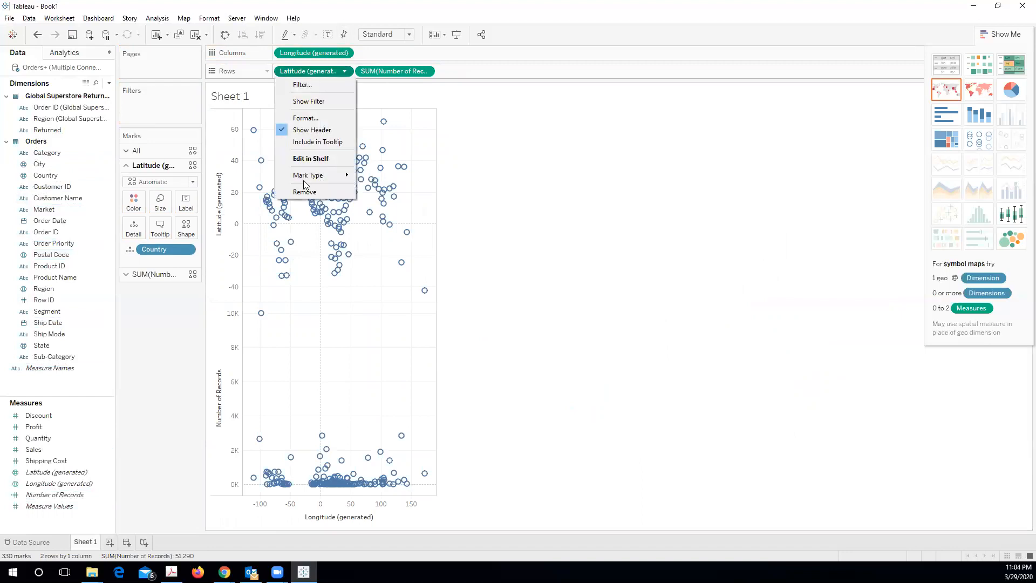
{"action": "left_click", "coordinate": [304, 191]}
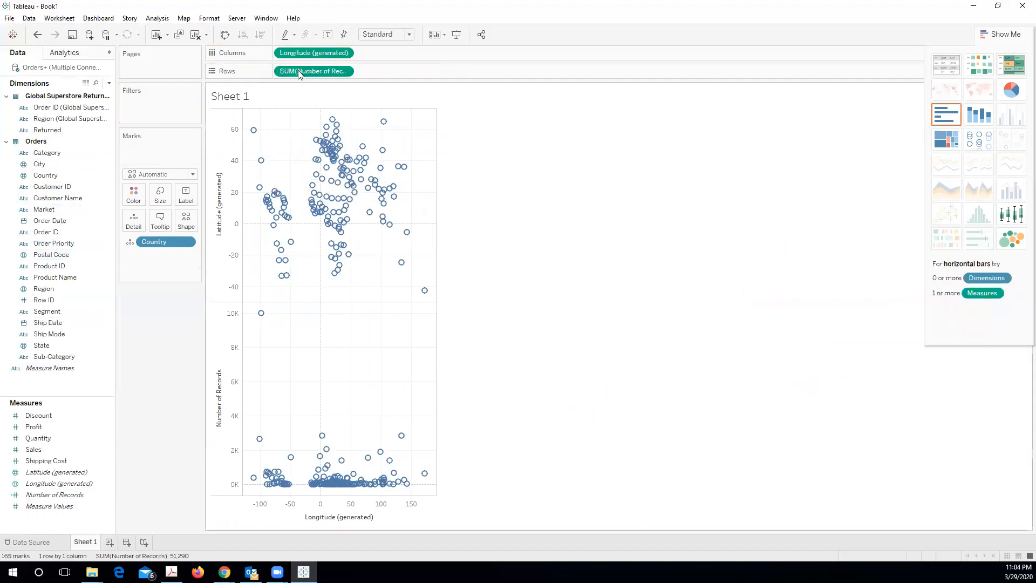
{"action": "left_click", "coordinate": [344, 53]}
{"action": "left_click", "coordinate": [325, 156]}
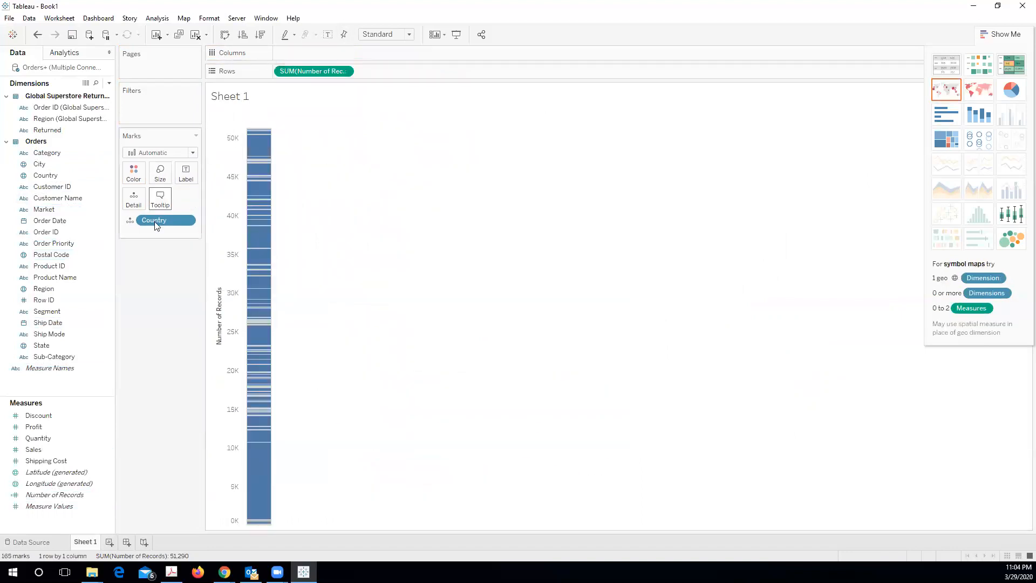
- Show Number of Records as horizontal bars with Country on Rows, and sort the countries in descending order
{"action": "left_click_drag", "start_coordinate": [170, 220], "coordinate": [333, 72]}
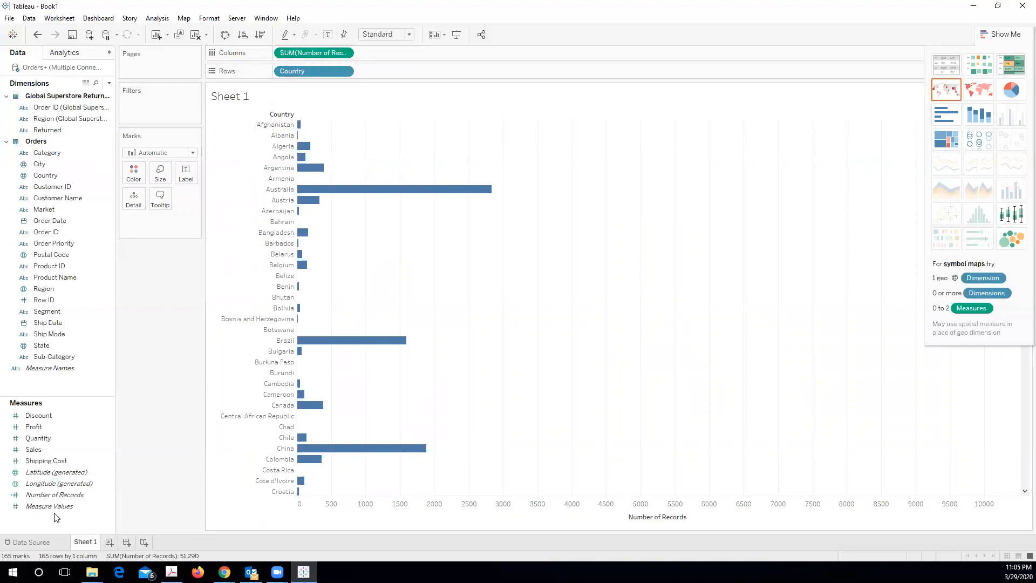
{"action": "left_click", "coordinate": [243, 37]}
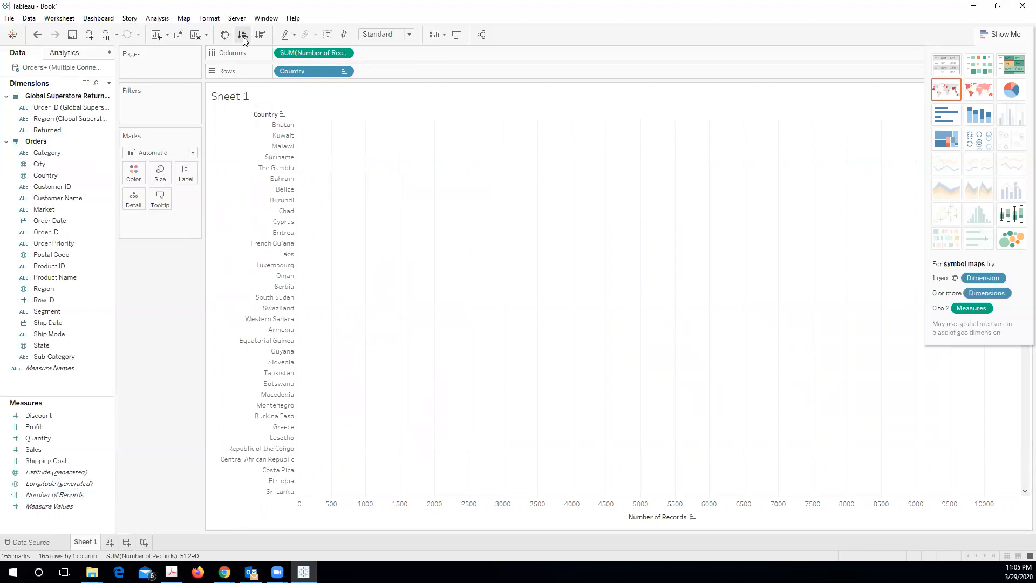
{"action": "left_click", "coordinate": [258, 36]}
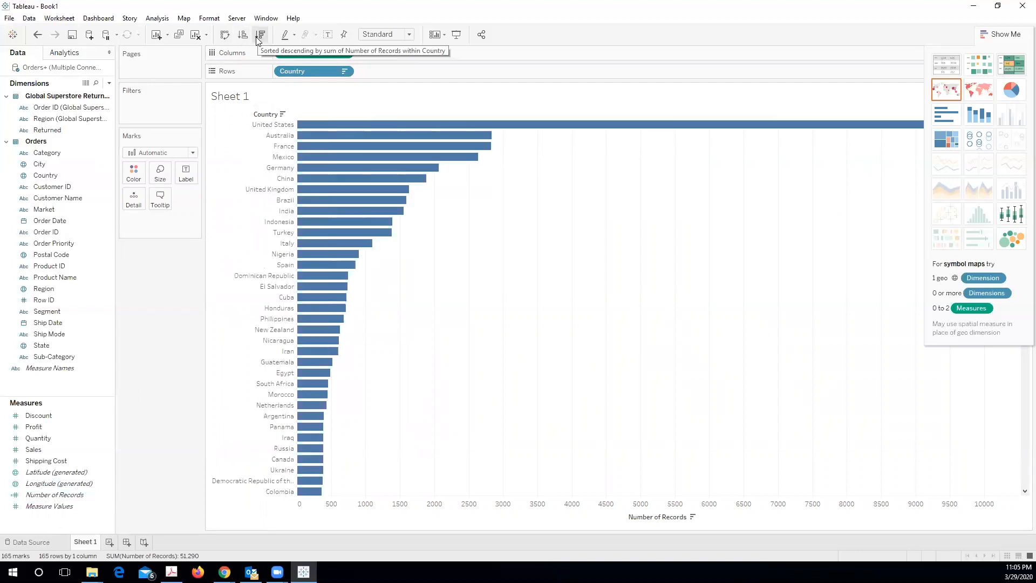
{"action": "mouse_move", "coordinate": [349, 126]}
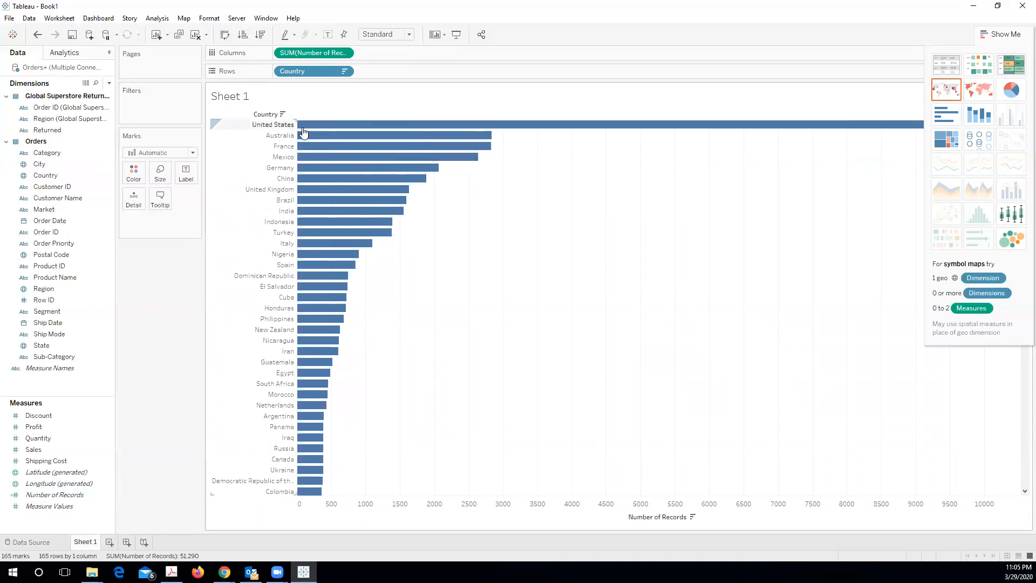
{"action": "mouse_move", "coordinate": [316, 141]}
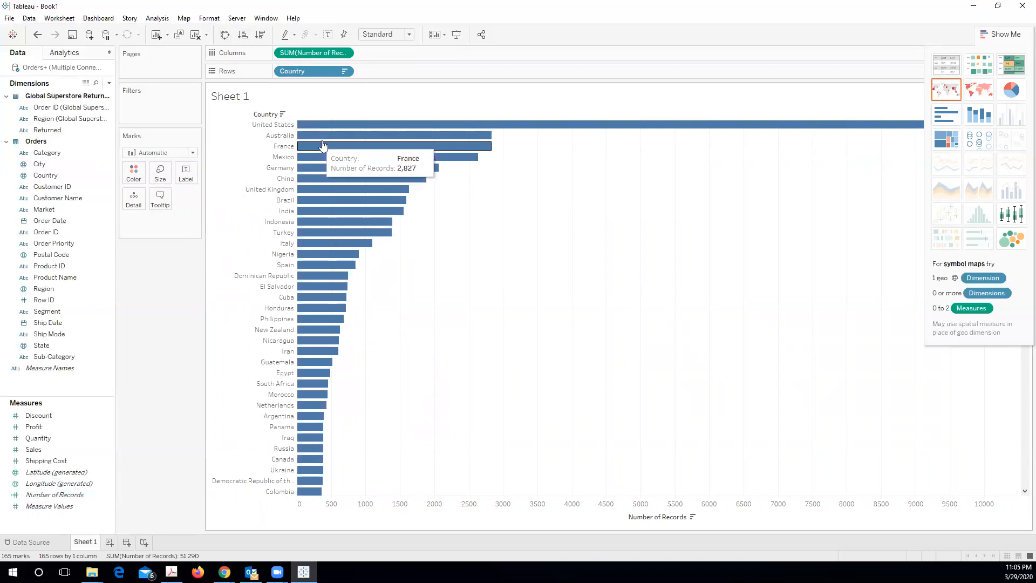
- Add the Returned dimension to the country bar chart and use it as the bar color instead of a row split
{"action": "left_click", "coordinate": [54, 299]}
{"action": "left_click", "coordinate": [75, 290]}
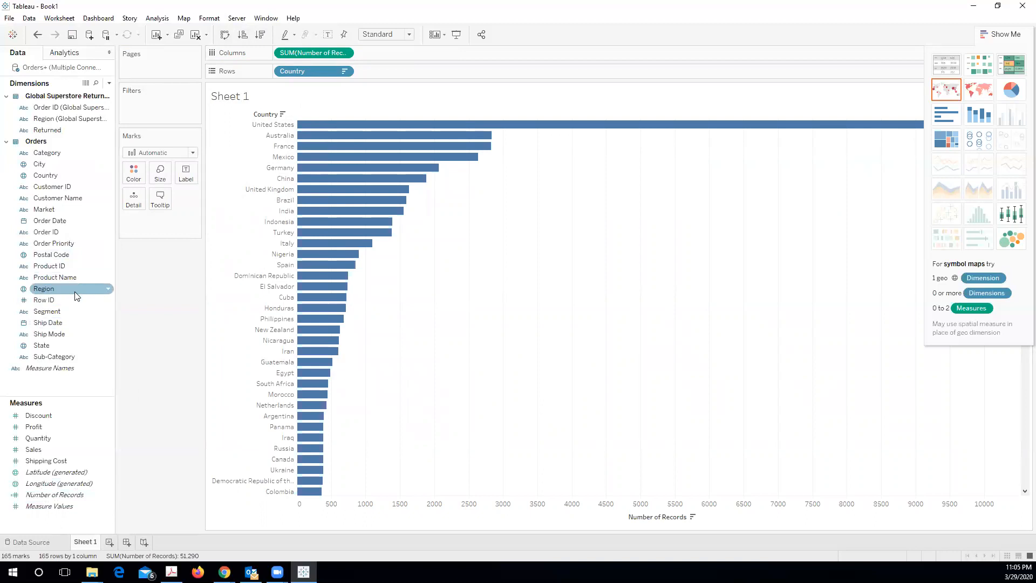
{"action": "double_click", "coordinate": [44, 130]}
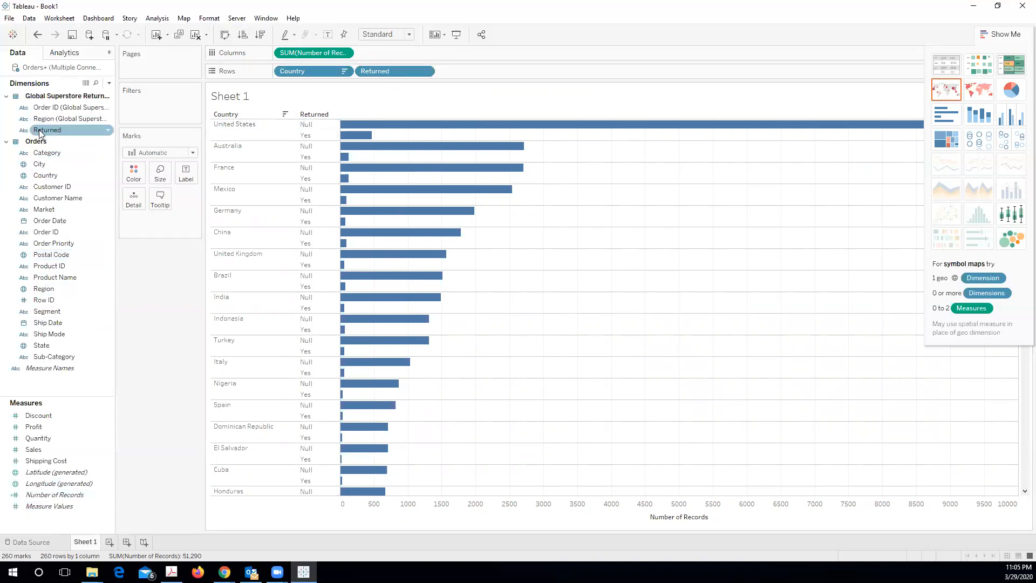
{"action": "left_click_drag", "start_coordinate": [43, 134], "coordinate": [133, 170]}
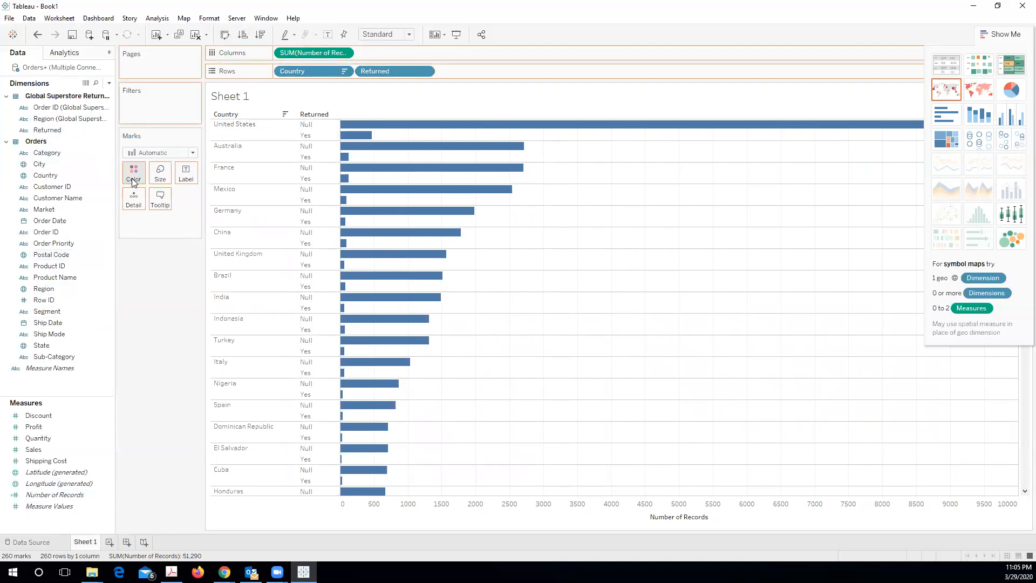
{"action": "left_click_drag", "start_coordinate": [370, 74], "coordinate": [134, 170]}
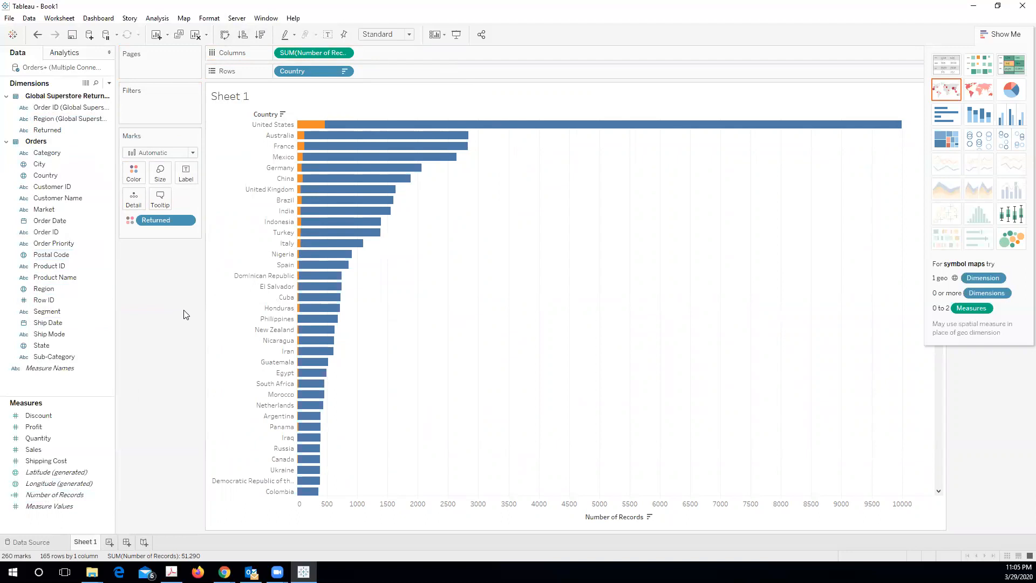
- Examine the Number of Records behind the returned segment of the United States bar
{"action": "mouse_move", "coordinate": [304, 131]}
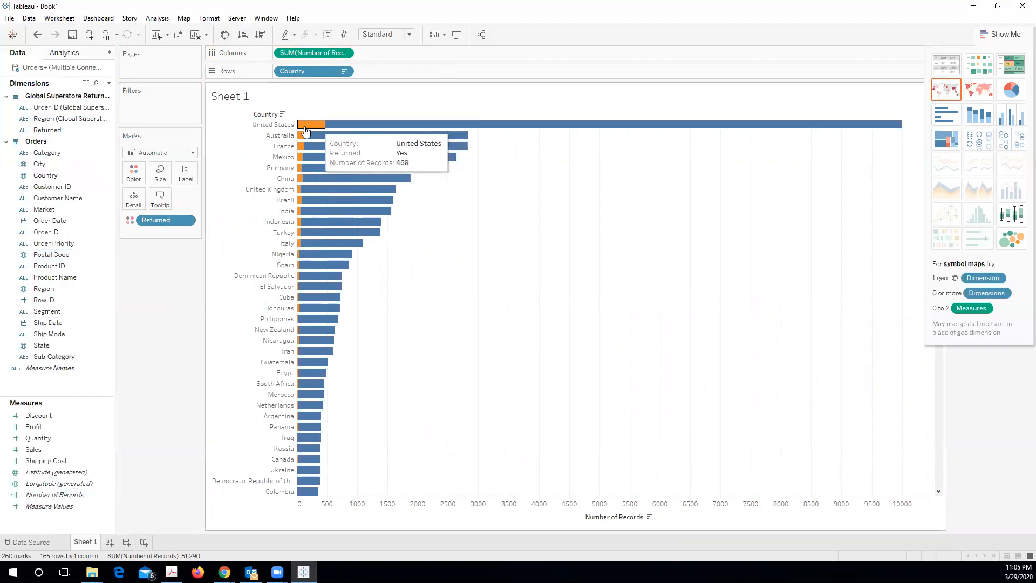
{"action": "left_click", "coordinate": [186, 221]}
{"action": "left_click", "coordinate": [124, 241]}
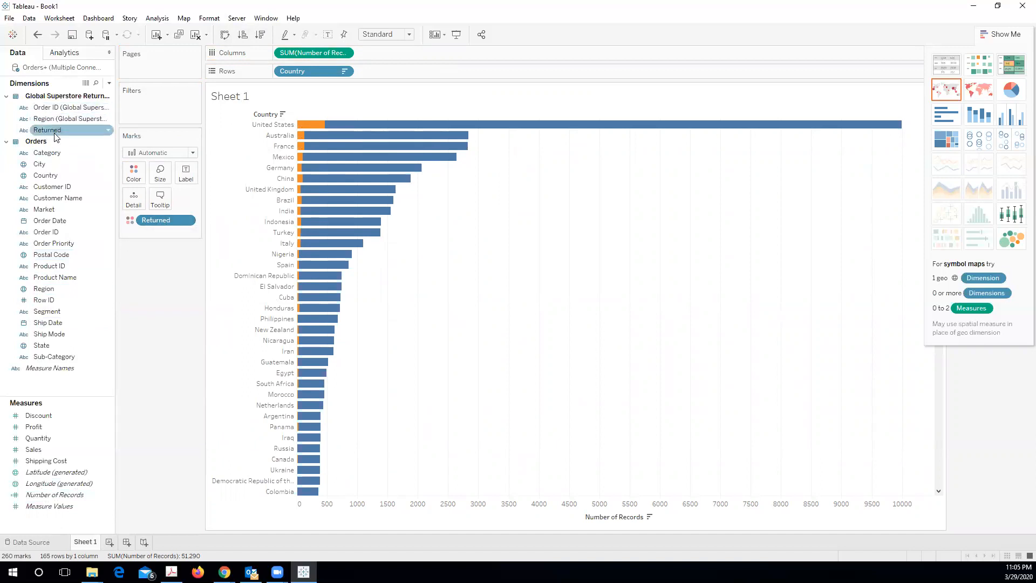
{"action": "mouse_move", "coordinate": [309, 127]}
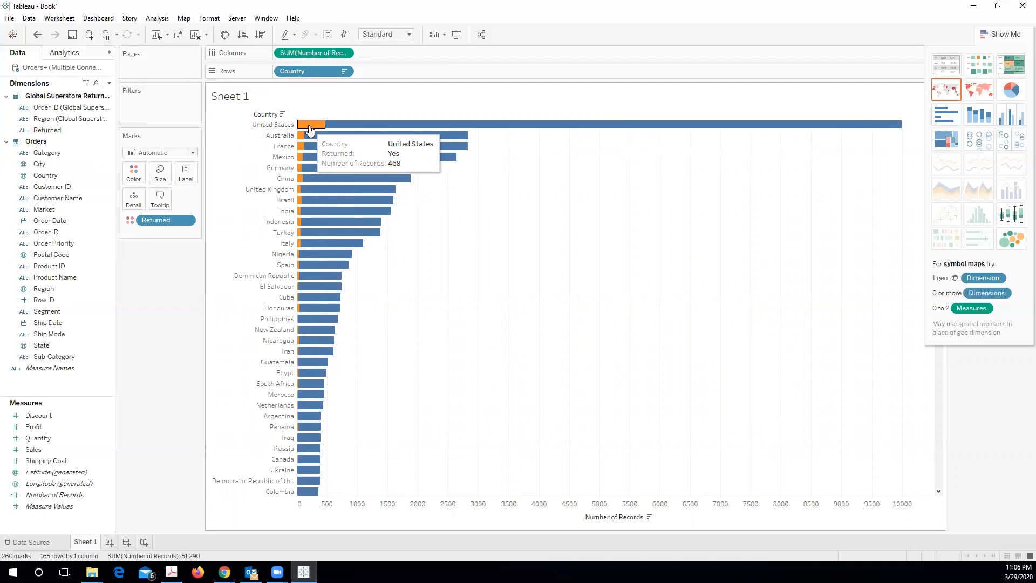
- Remove Country from Rows, Number of Records from Columns and Returned from the mark color to empty the sheet
{"action": "left_click", "coordinate": [344, 70]}
{"action": "left_click", "coordinate": [323, 268]}
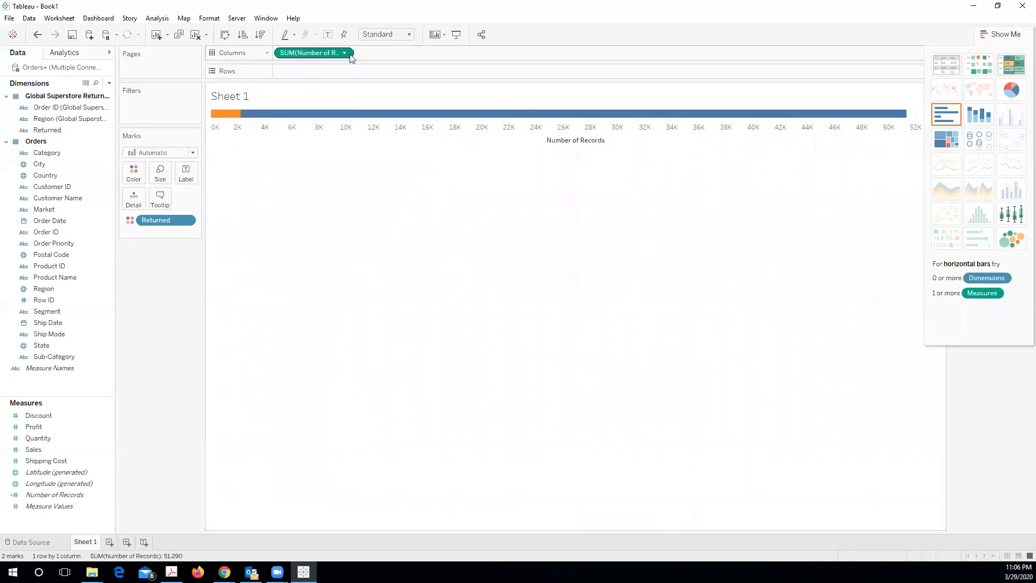
{"action": "left_click", "coordinate": [344, 53]}
{"action": "left_click", "coordinate": [324, 254]}
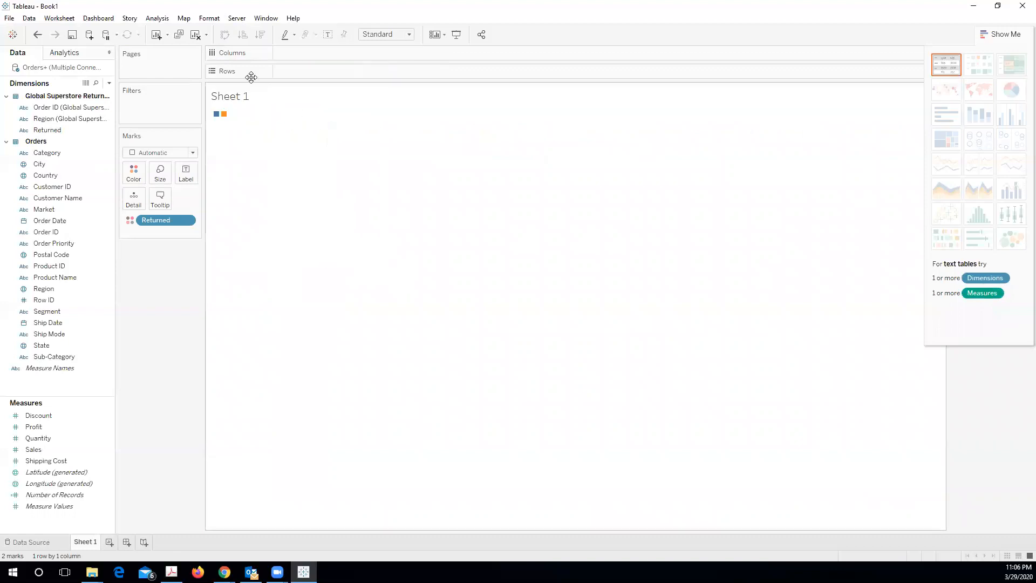
{"action": "left_click", "coordinate": [185, 222]}
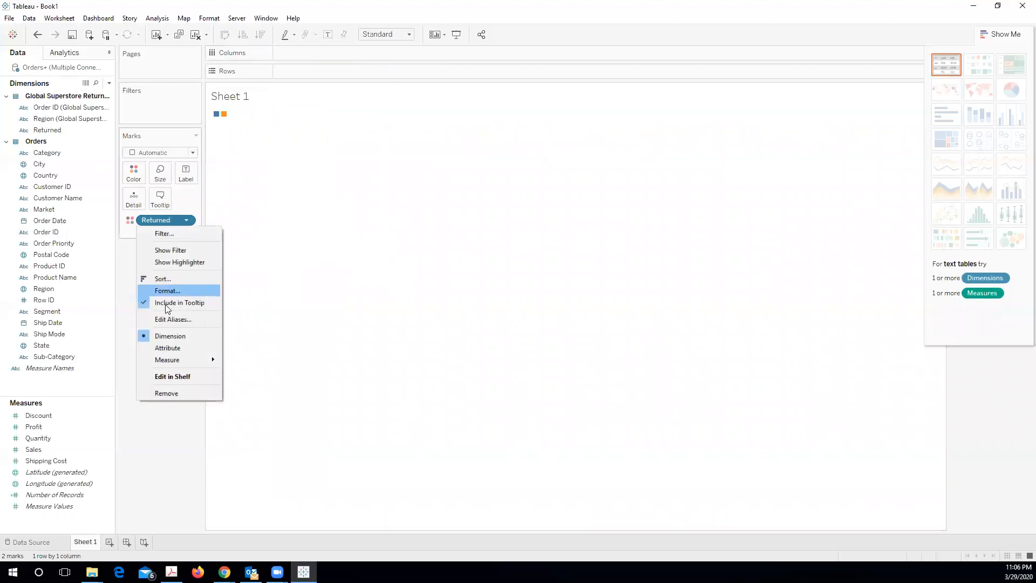
{"action": "left_click", "coordinate": [170, 393]}
- Show Number of Records by quarter of Order Date as a continuous line chart
{"action": "left_click", "coordinate": [74, 235]}
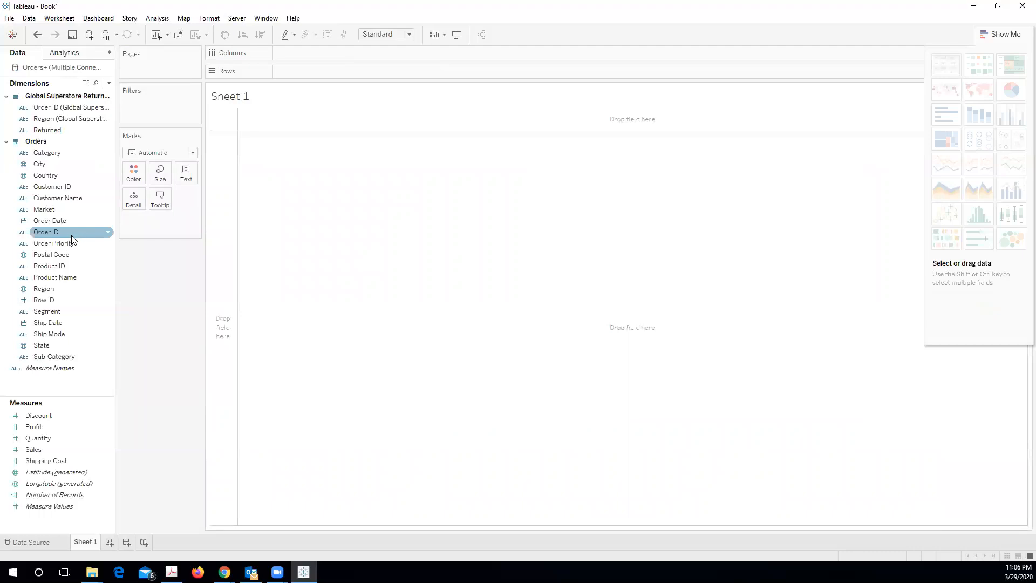
{"action": "left_click", "coordinate": [62, 221]}
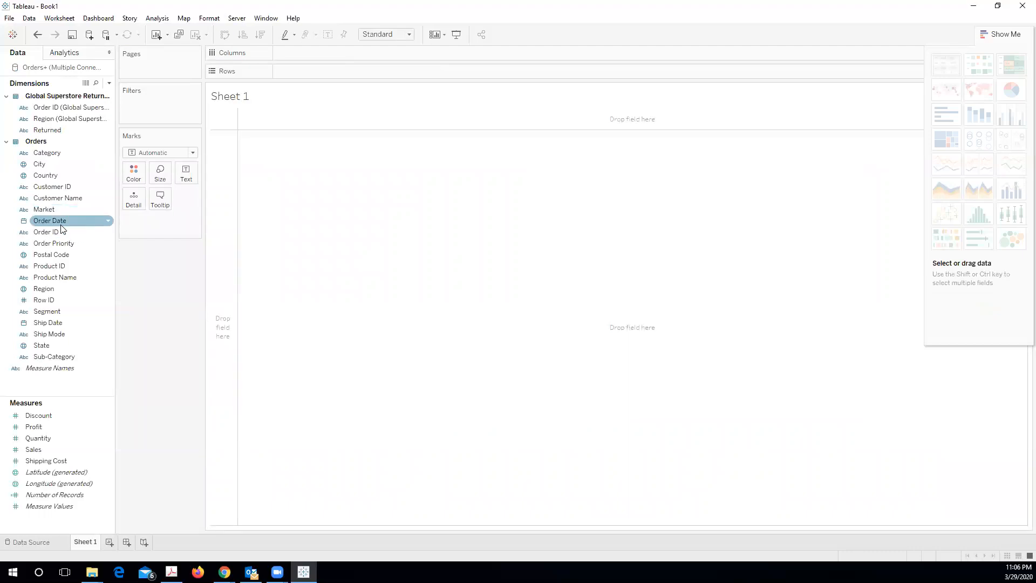
{"action": "double_click", "coordinate": [62, 225]}
{"action": "double_click", "coordinate": [61, 495]}
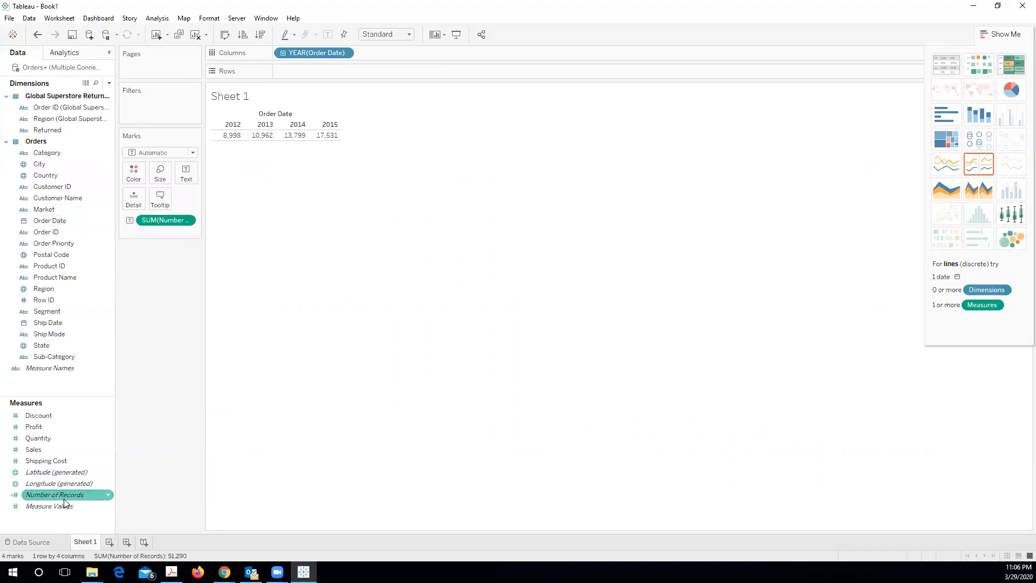
{"action": "left_click", "coordinate": [283, 52]}
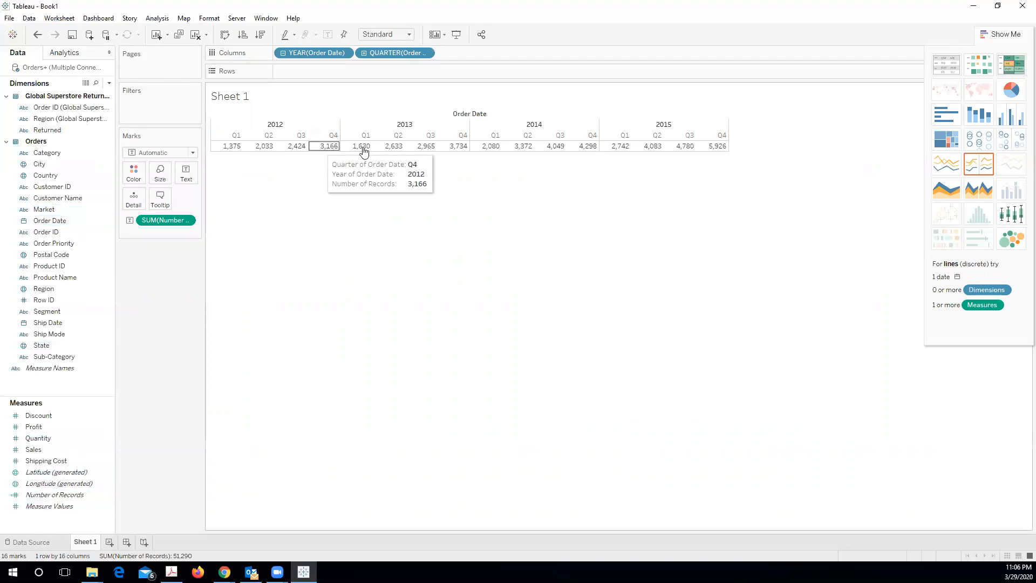
{"action": "left_click", "coordinate": [950, 169]}
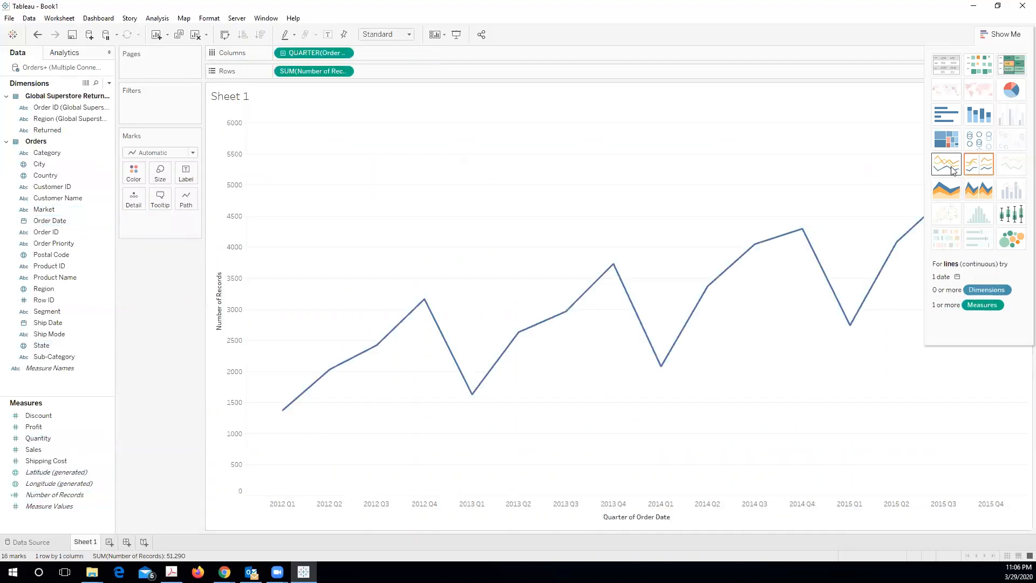
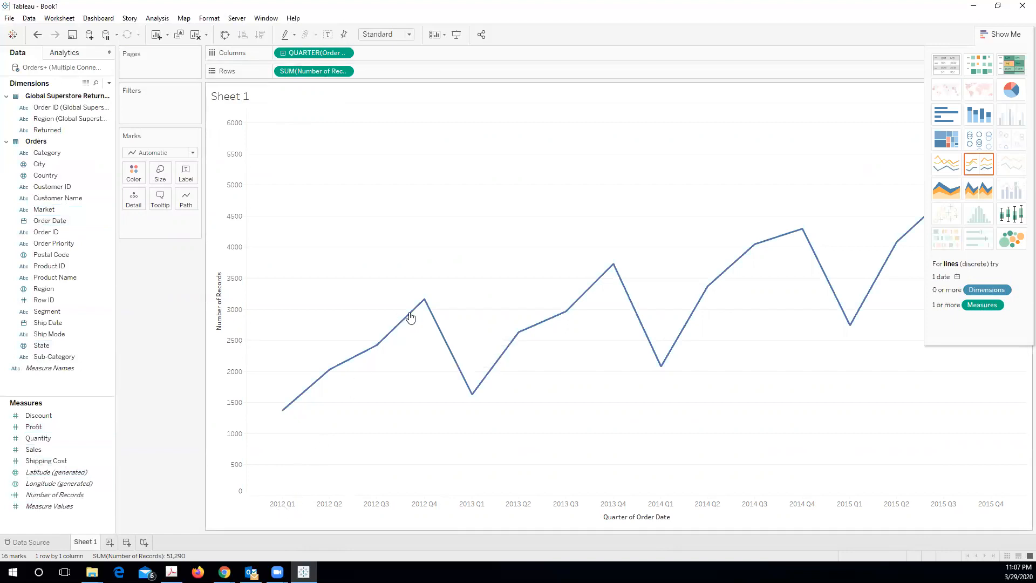
- Replace Number of Records with Sales as the measure in the quarterly line chart
{"action": "mouse_move", "coordinate": [425, 301]}
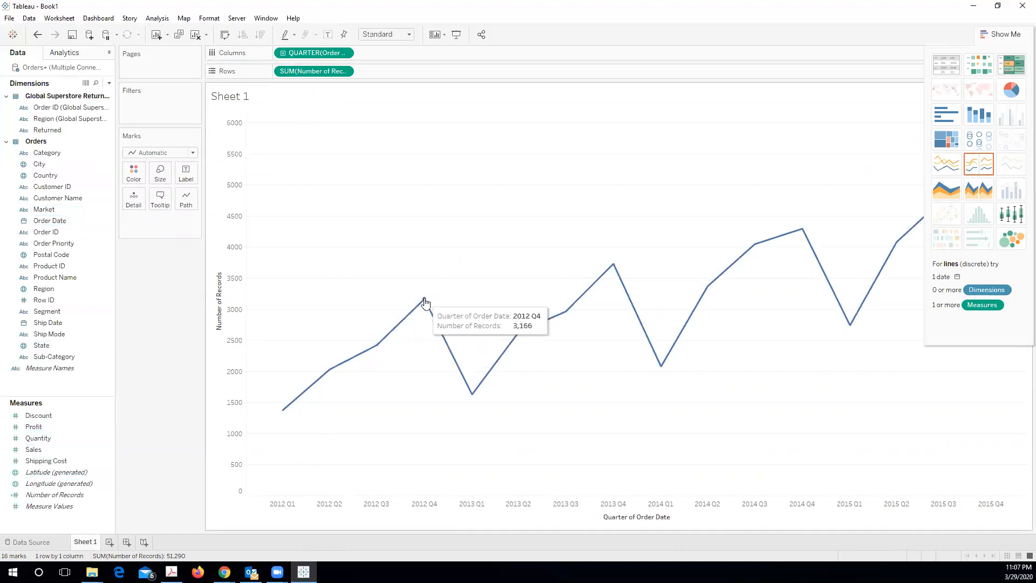
{"action": "mouse_move", "coordinate": [473, 393]}
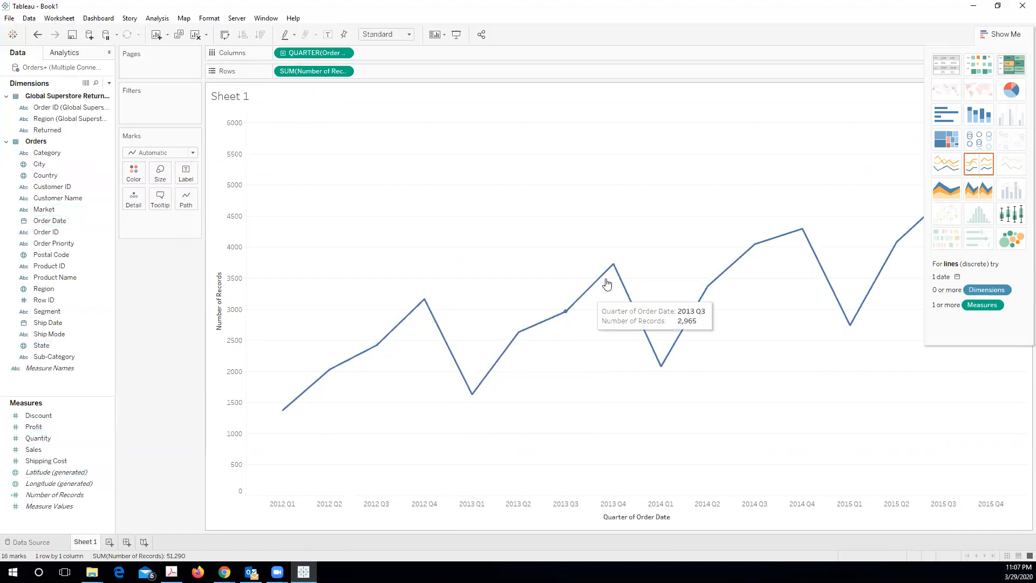
{"action": "mouse_move", "coordinate": [660, 366]}
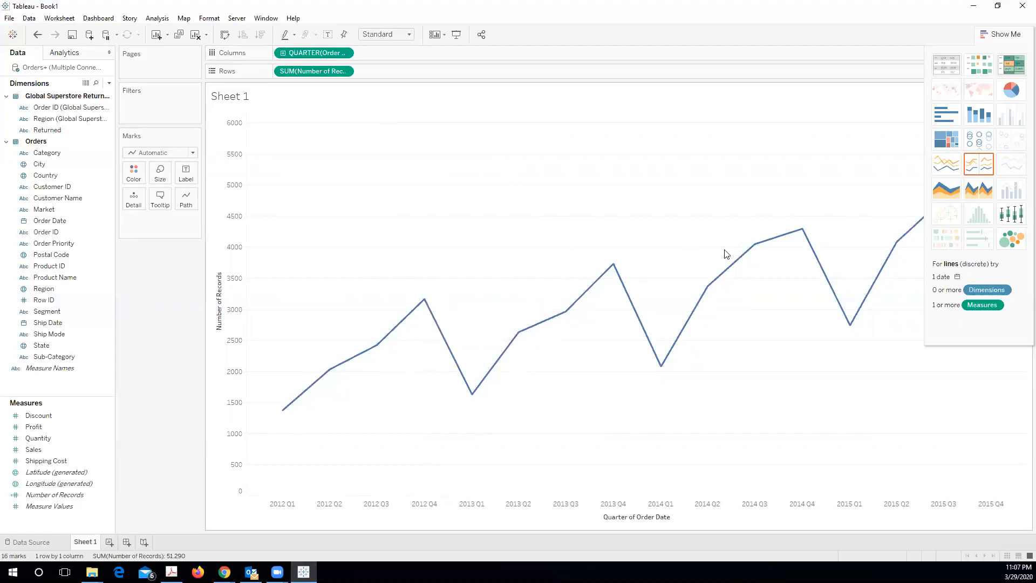
{"action": "left_click", "coordinate": [1004, 39]}
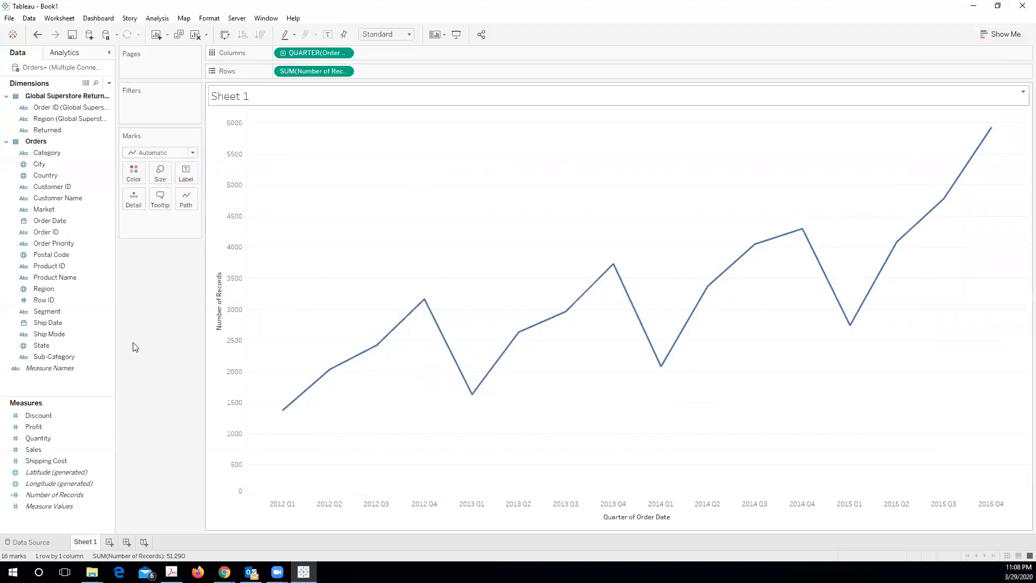
{"action": "double_click", "coordinate": [69, 448]}
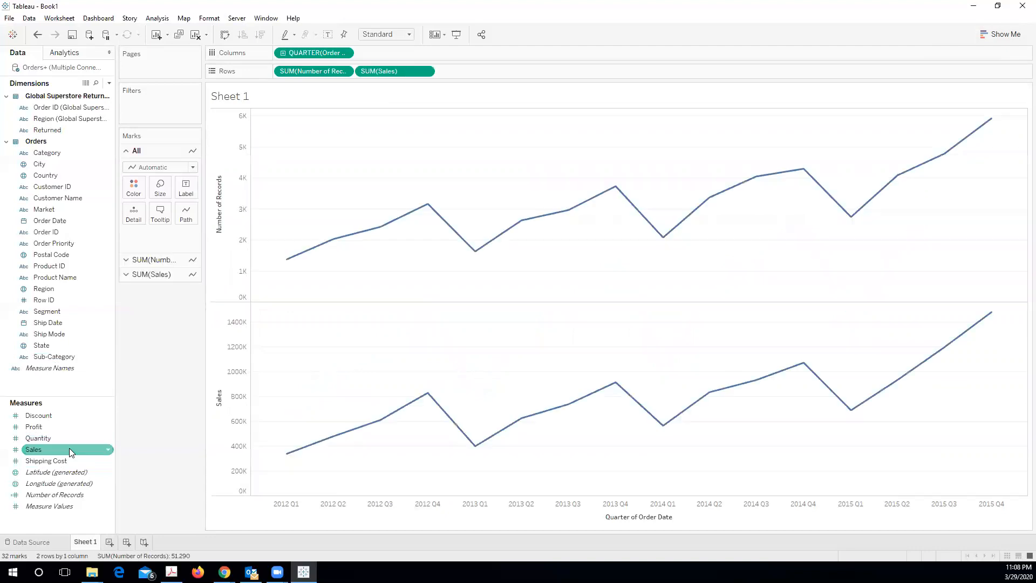
{"action": "left_click", "coordinate": [344, 70]}
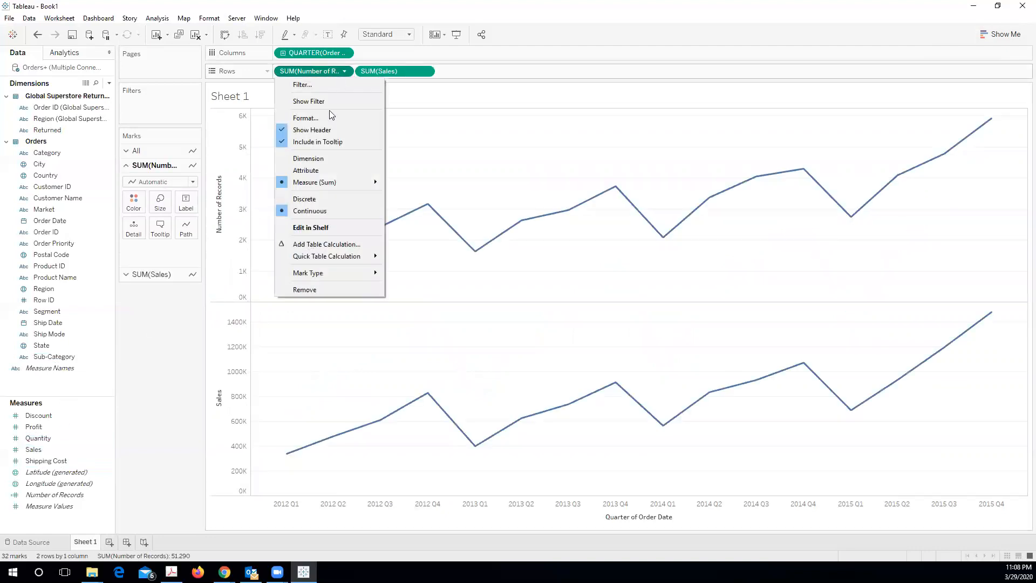
{"action": "mouse_move", "coordinate": [319, 273]}
{"action": "left_click", "coordinate": [312, 290]}
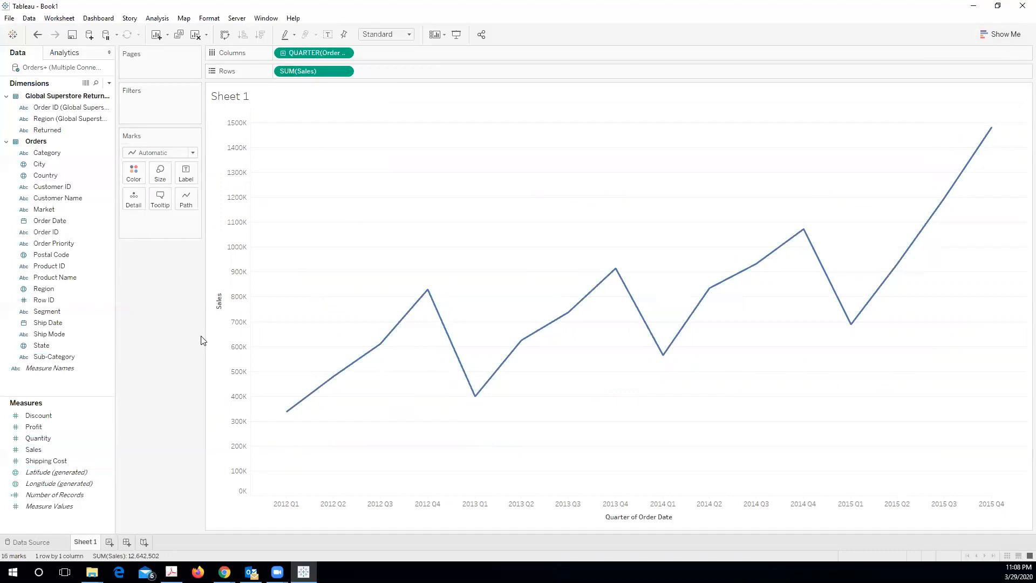
- Change the aggregation of Sales in the line chart from a sum to Average
{"action": "left_click", "coordinate": [345, 71]}
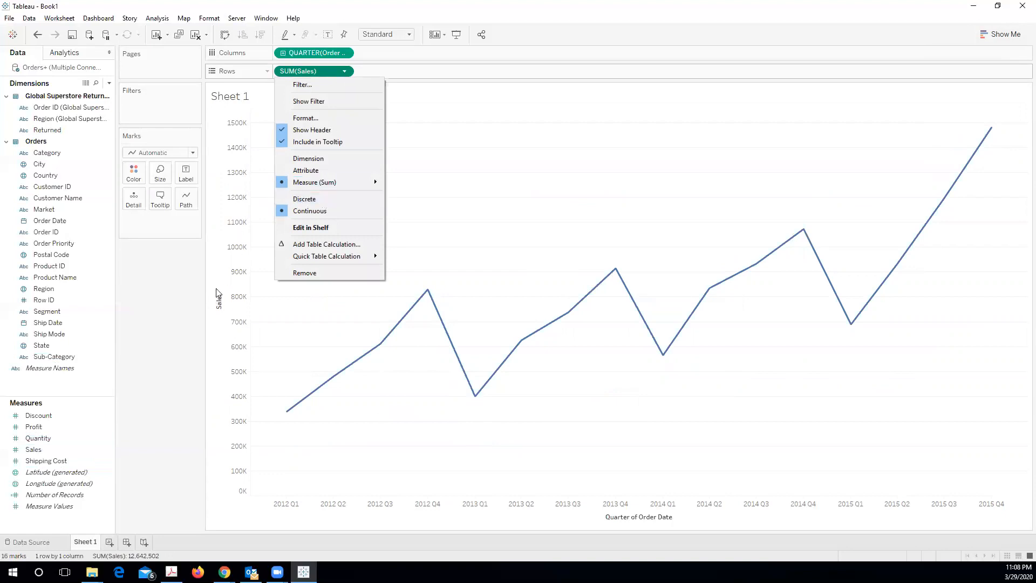
{"action": "mouse_move", "coordinate": [323, 185]}
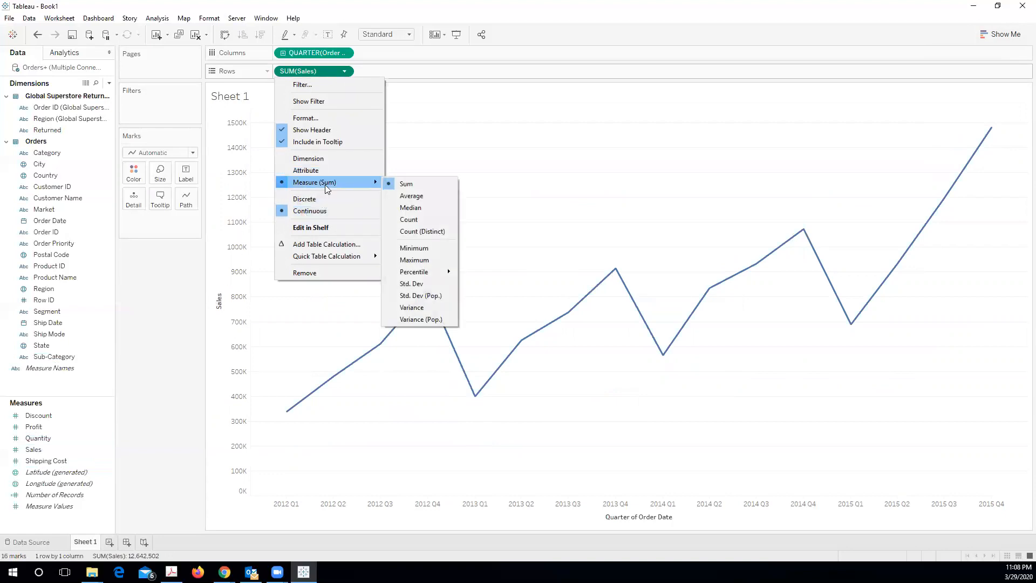
{"action": "left_click", "coordinate": [411, 195]}
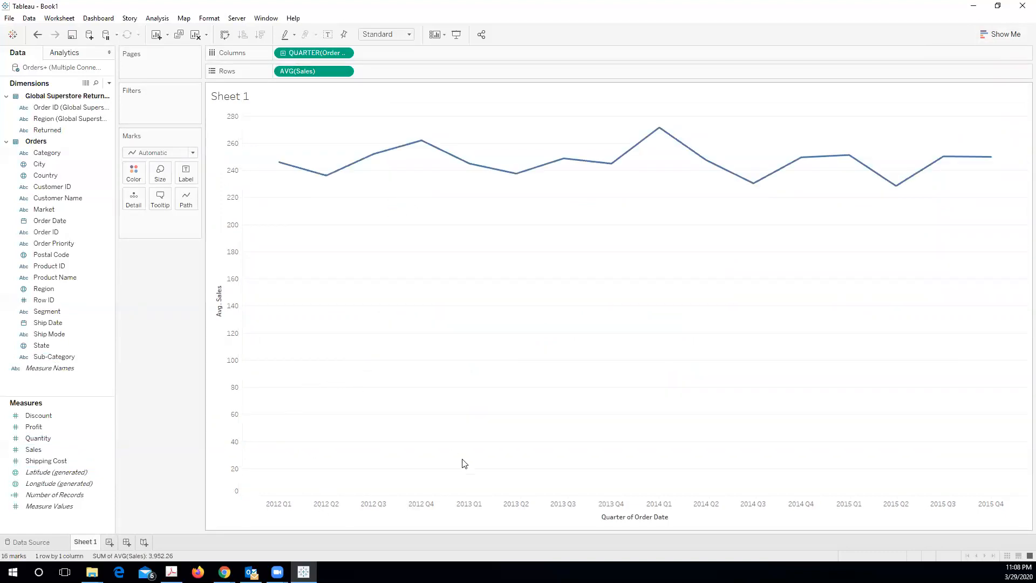
{"action": "left_click", "coordinate": [343, 71]}
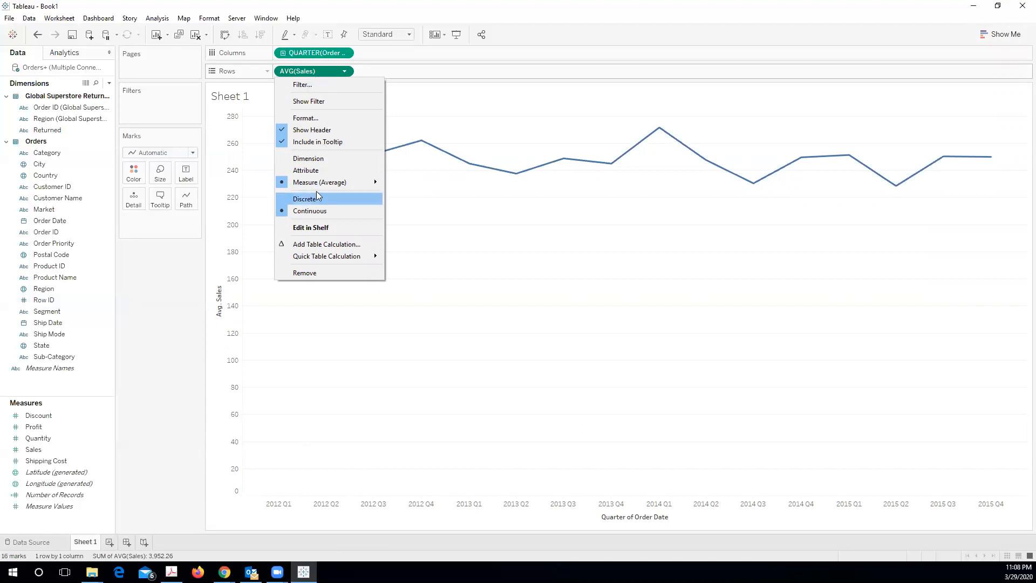
{"action": "mouse_move", "coordinate": [320, 184]}
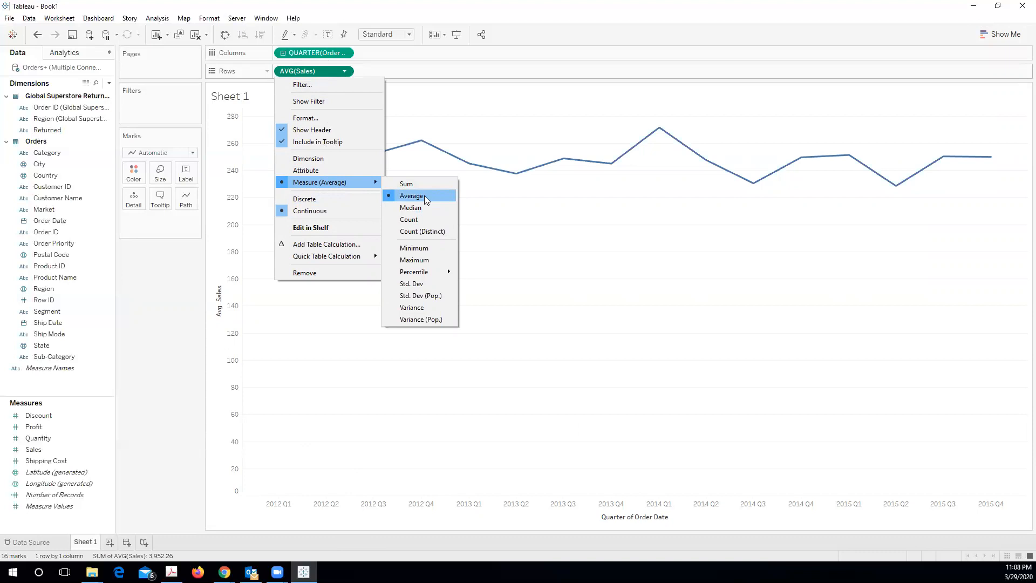
{"action": "left_click", "coordinate": [424, 196]}
- Examine the average sales of the individual quarters along the line from 2012 Q1 to early 2014
{"action": "mouse_move", "coordinate": [281, 164]}
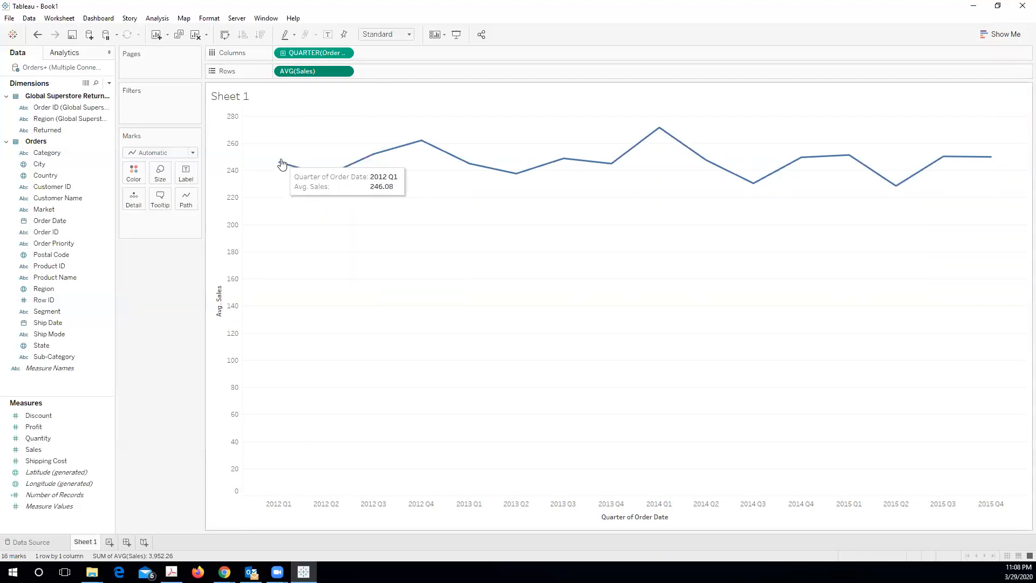
{"action": "mouse_move", "coordinate": [325, 178]}
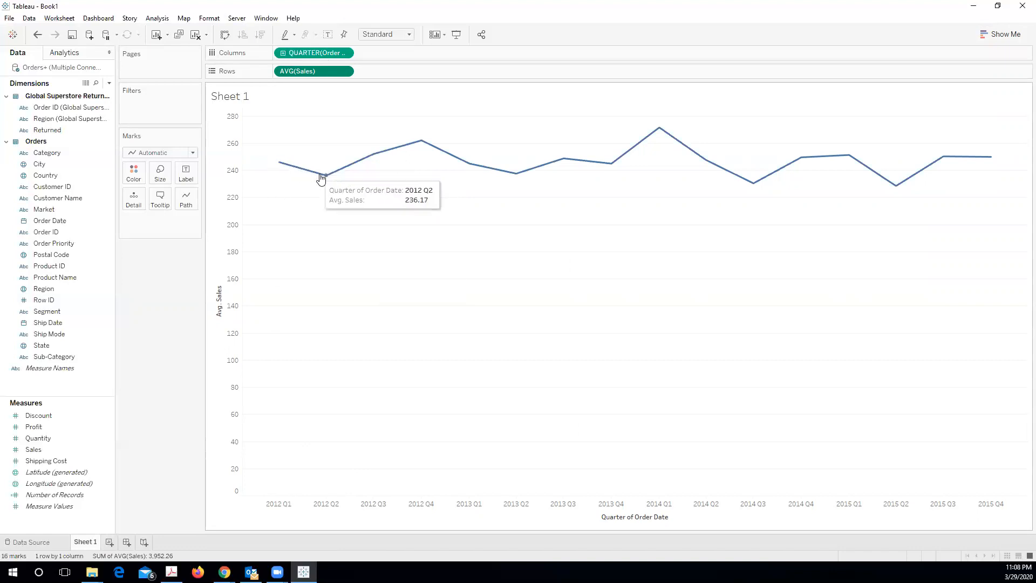
{"action": "mouse_move", "coordinate": [419, 144]}
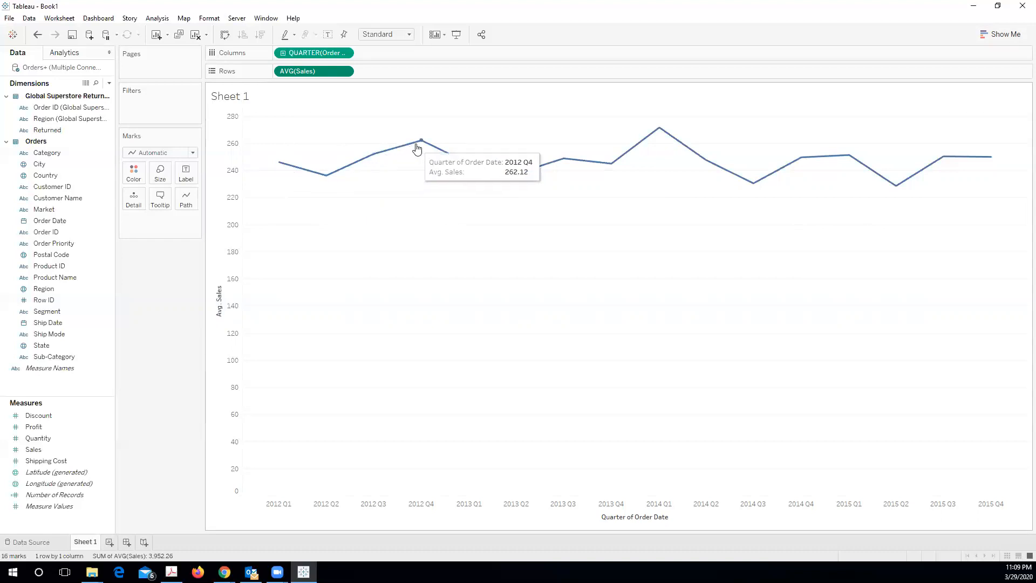
{"action": "mouse_move", "coordinate": [468, 168]}
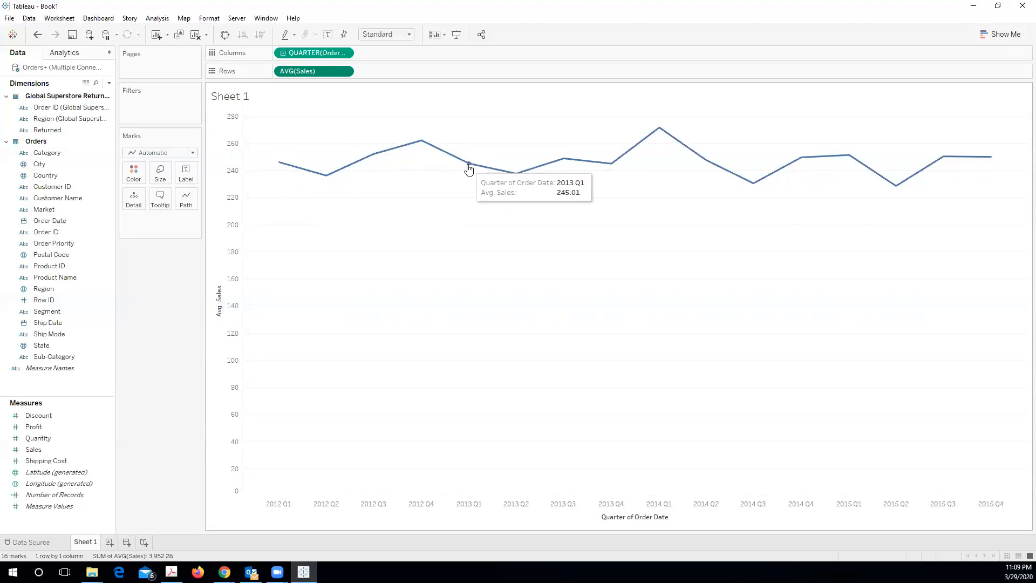
{"action": "mouse_move", "coordinate": [512, 173]}
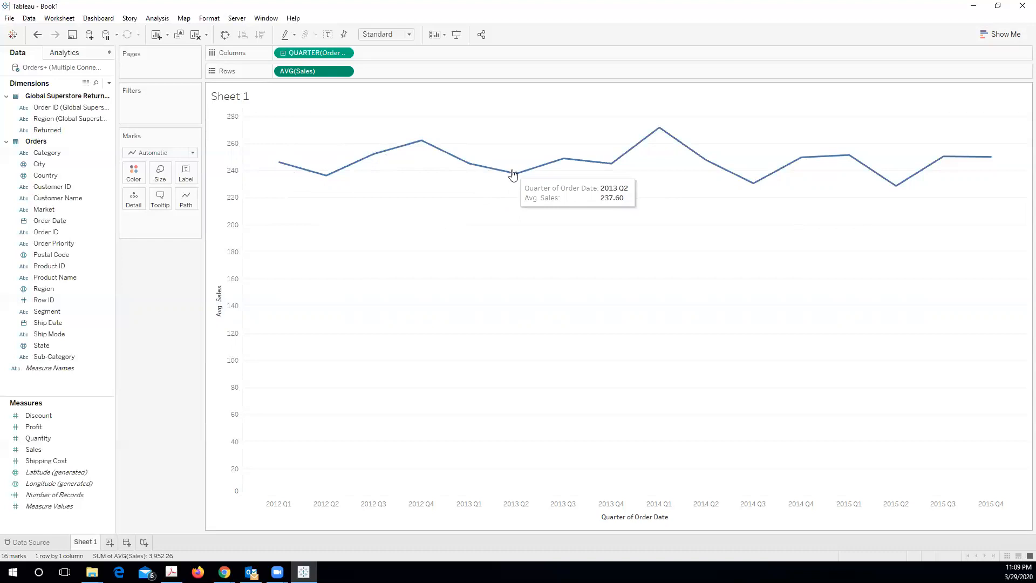
{"action": "mouse_move", "coordinate": [568, 168]}
{"action": "mouse_move", "coordinate": [642, 138]}
{"action": "mouse_move", "coordinate": [614, 169]}
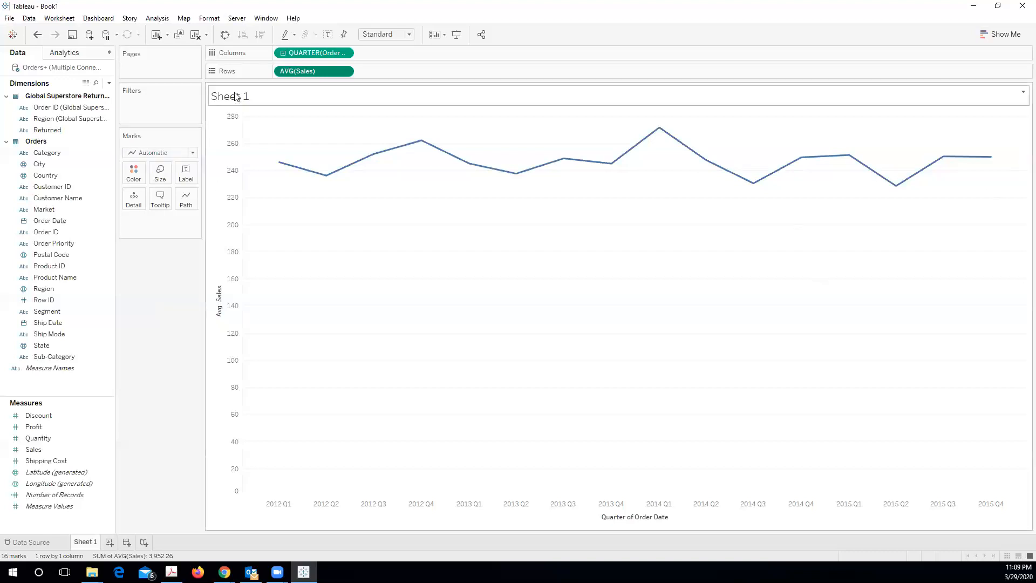
- Drill Order Date down through months to weeks to examine the highest average sales spike, and roll it back up to quarters
{"action": "left_click", "coordinate": [283, 54]}
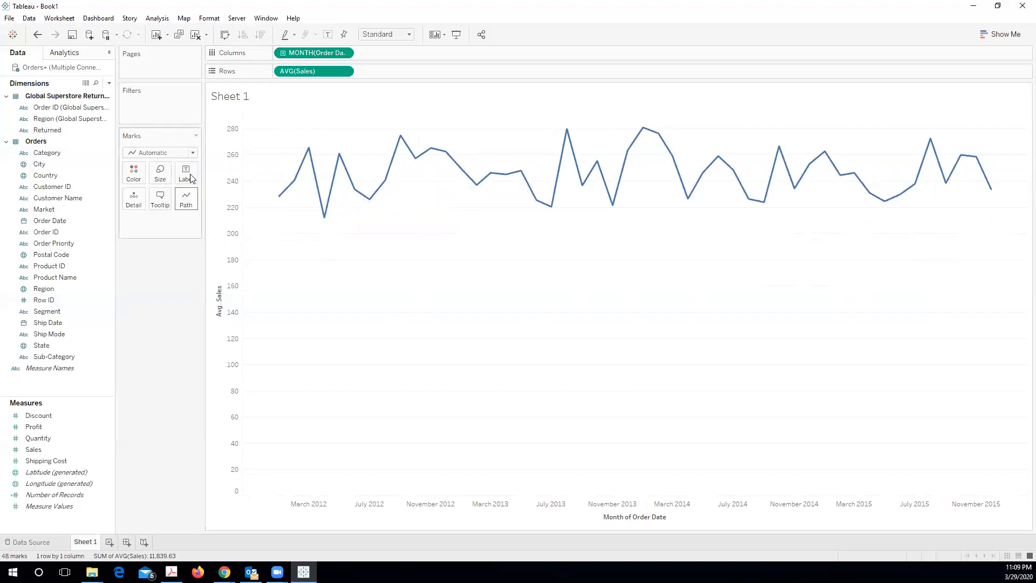
{"action": "mouse_move", "coordinate": [252, 511]}
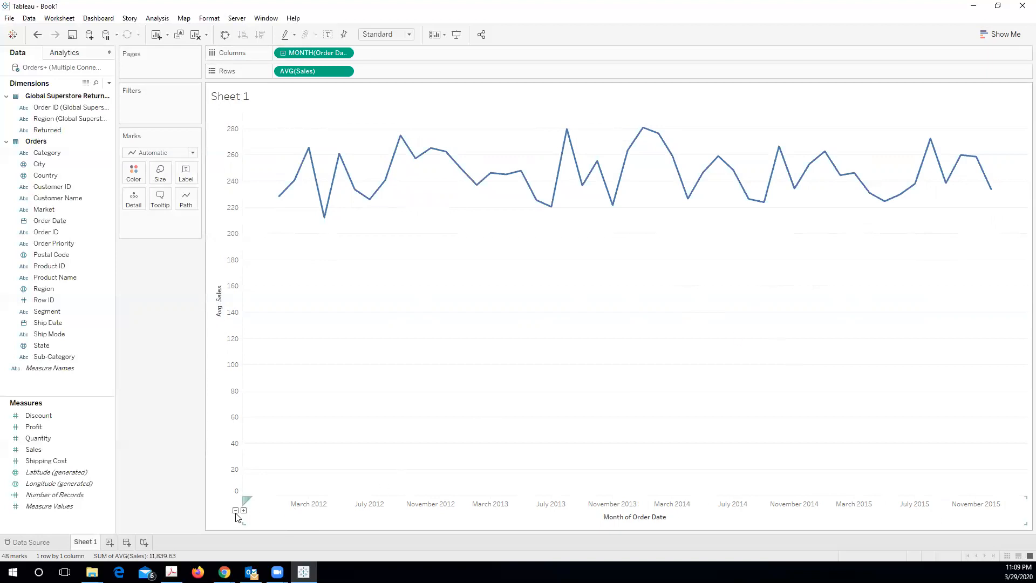
{"action": "left_click", "coordinate": [235, 510]}
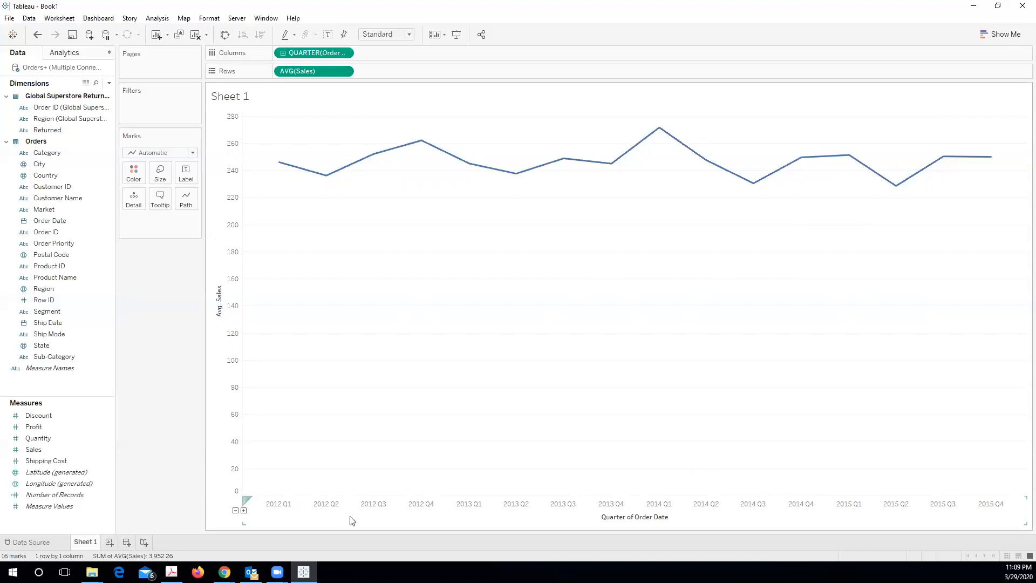
{"action": "left_click", "coordinate": [244, 510]}
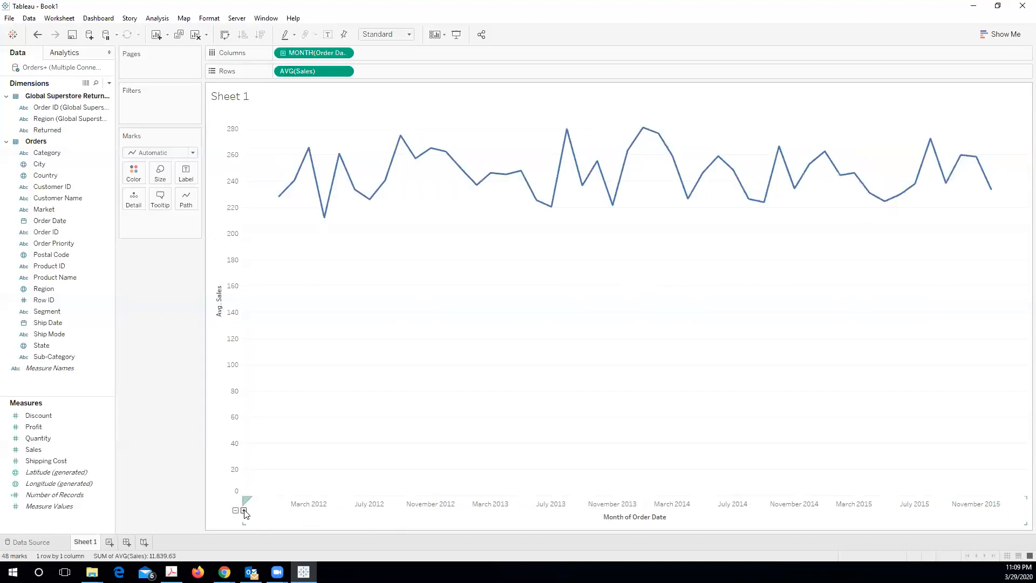
{"action": "left_click", "coordinate": [244, 510]}
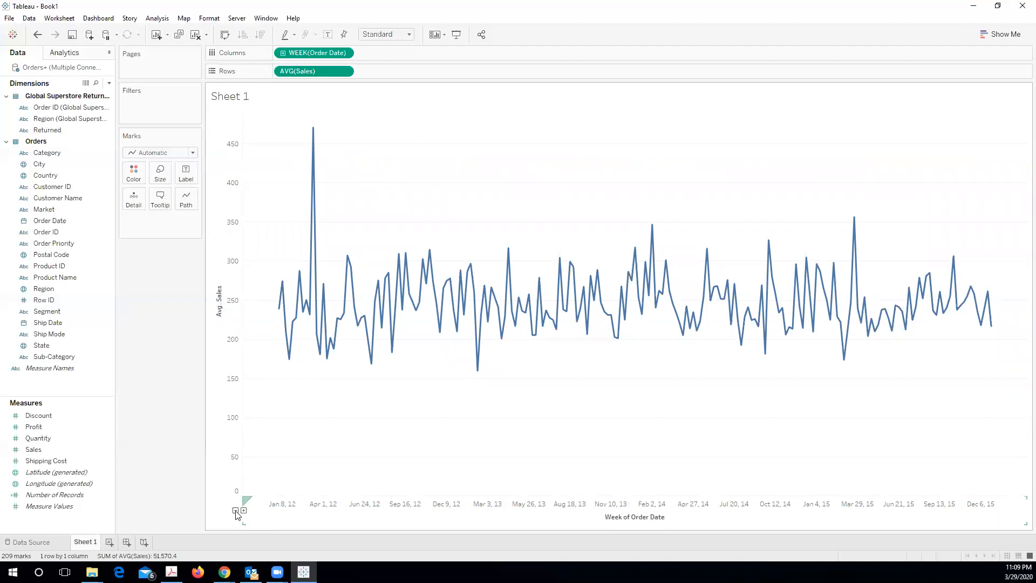
{"action": "left_click", "coordinate": [235, 510]}
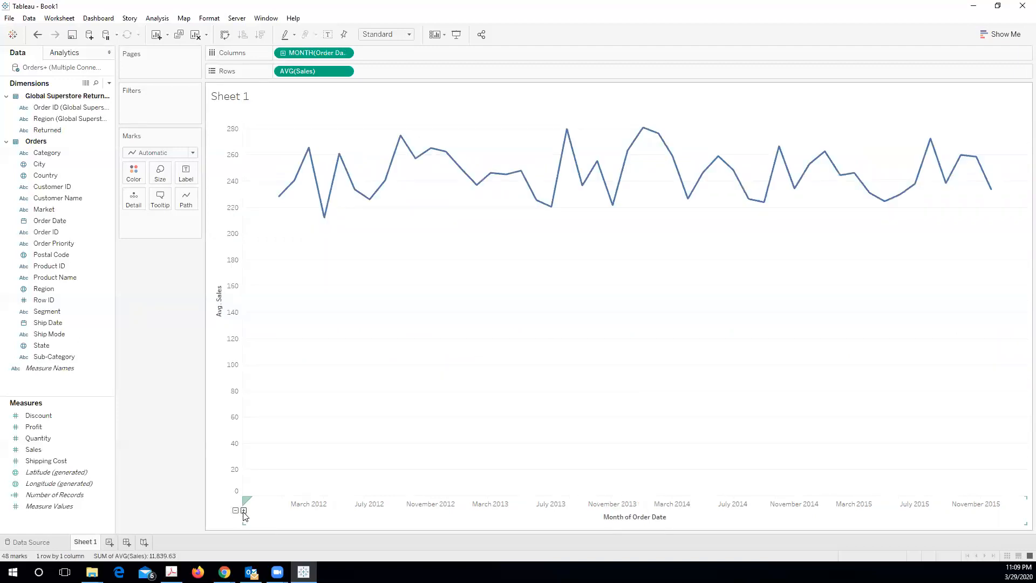
{"action": "left_click", "coordinate": [243, 510]}
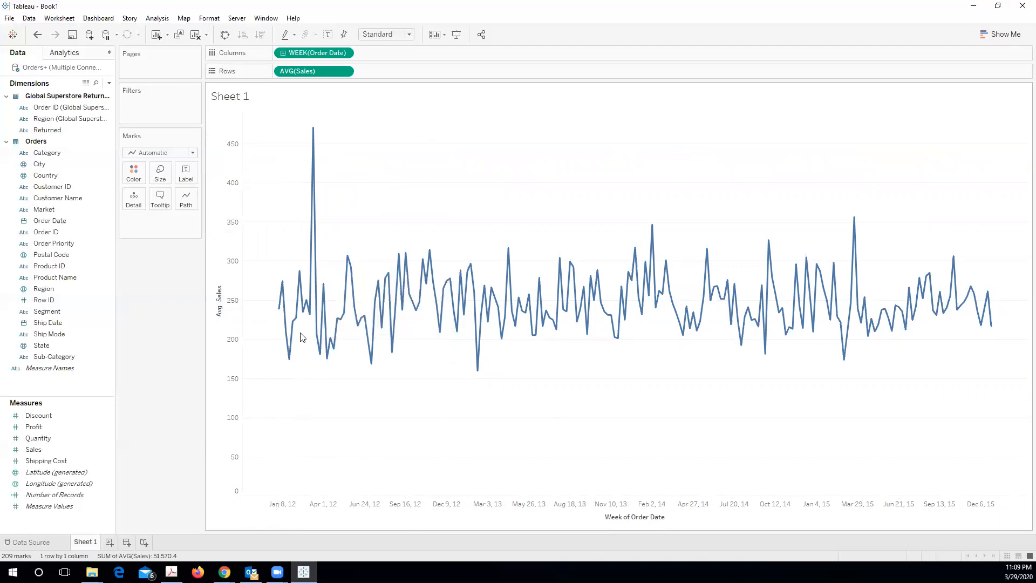
{"action": "mouse_move", "coordinate": [315, 134]}
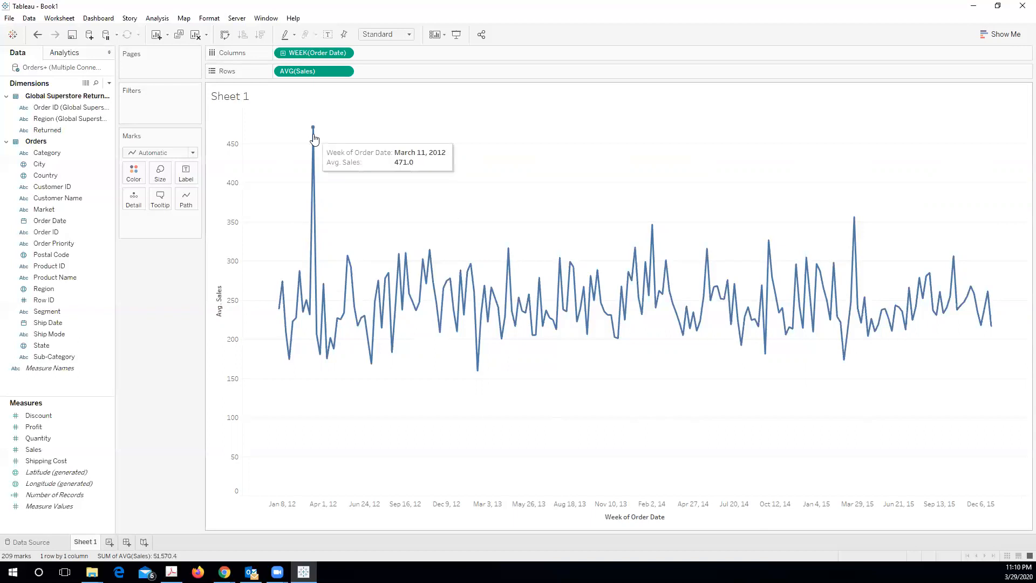
{"action": "left_click", "coordinate": [235, 510]}
{"action": "left_click", "coordinate": [235, 510]}
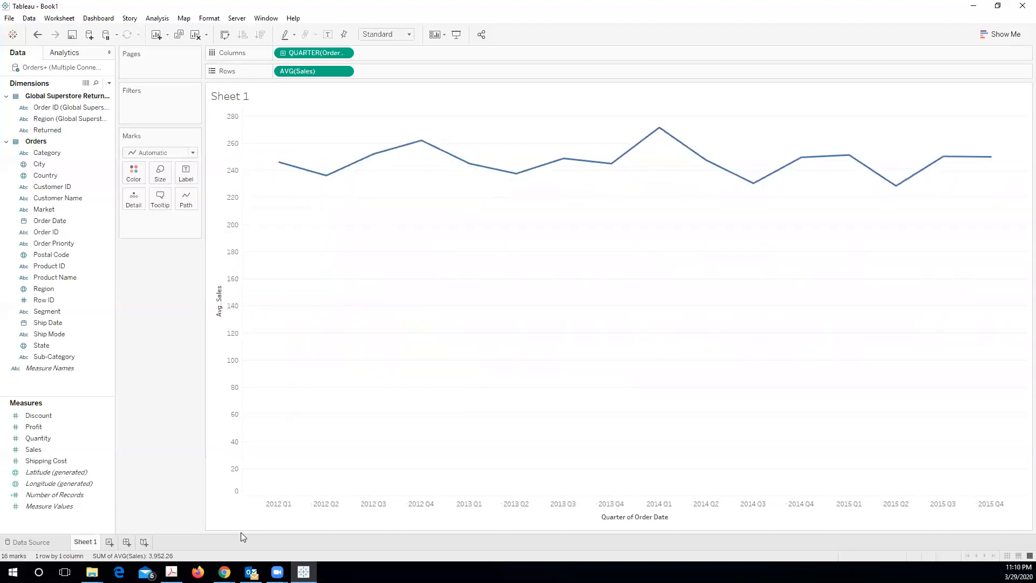
- Drill Order Date down to single days and roll it back up to weeks
{"action": "left_click", "coordinate": [243, 511]}
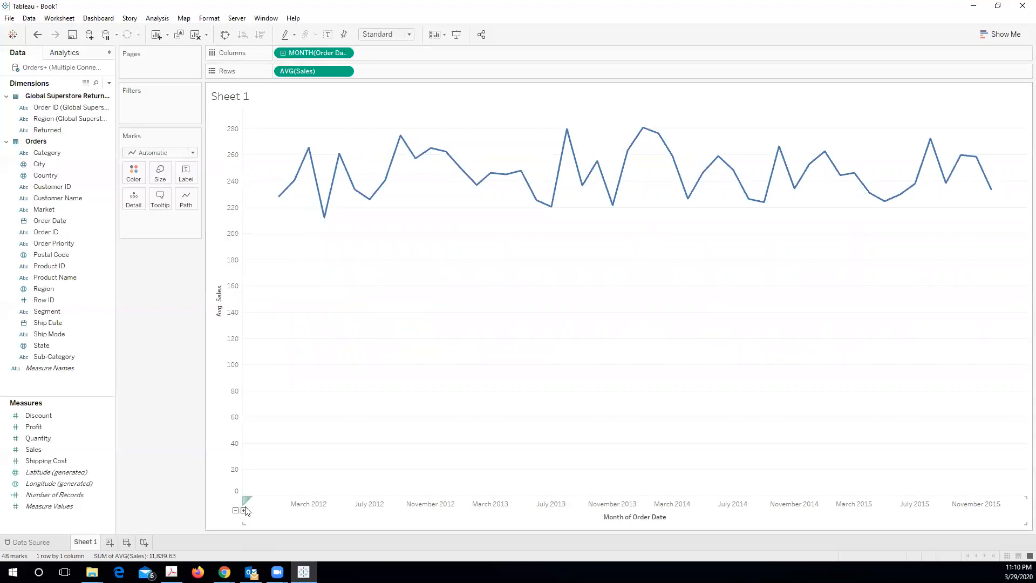
{"action": "left_click", "coordinate": [282, 53]}
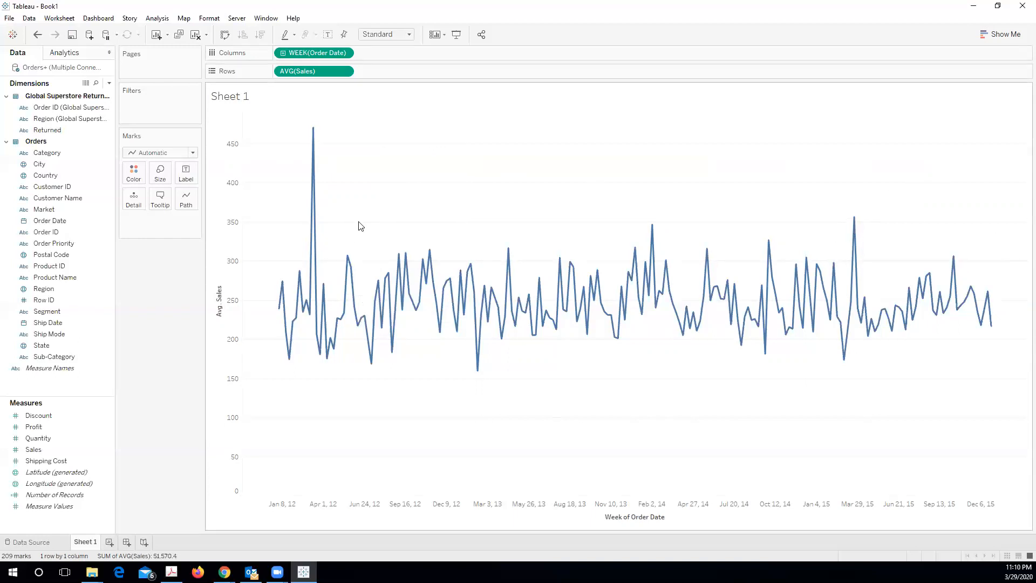
{"action": "left_click", "coordinate": [283, 53]}
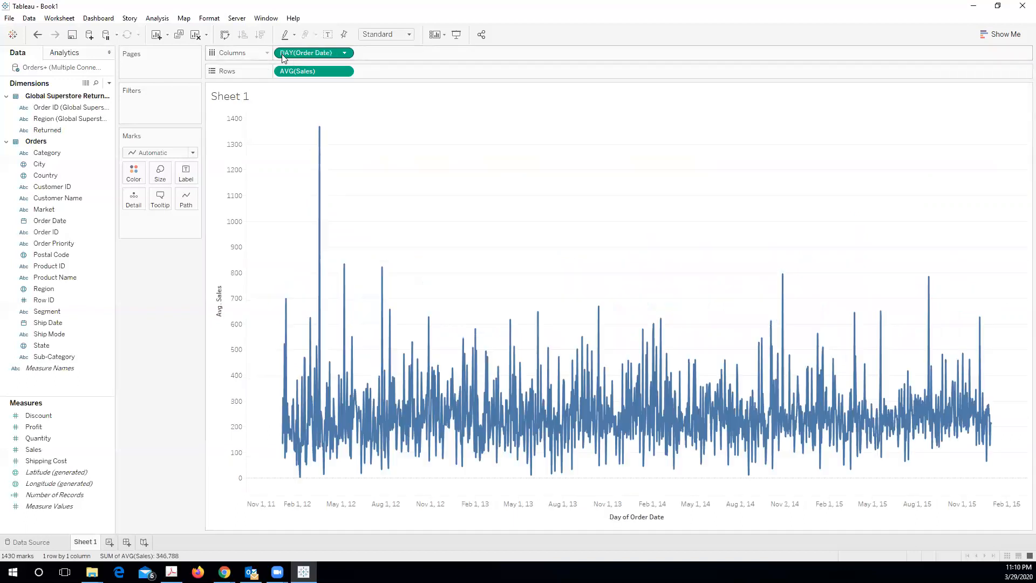
{"action": "mouse_move", "coordinate": [322, 133]}
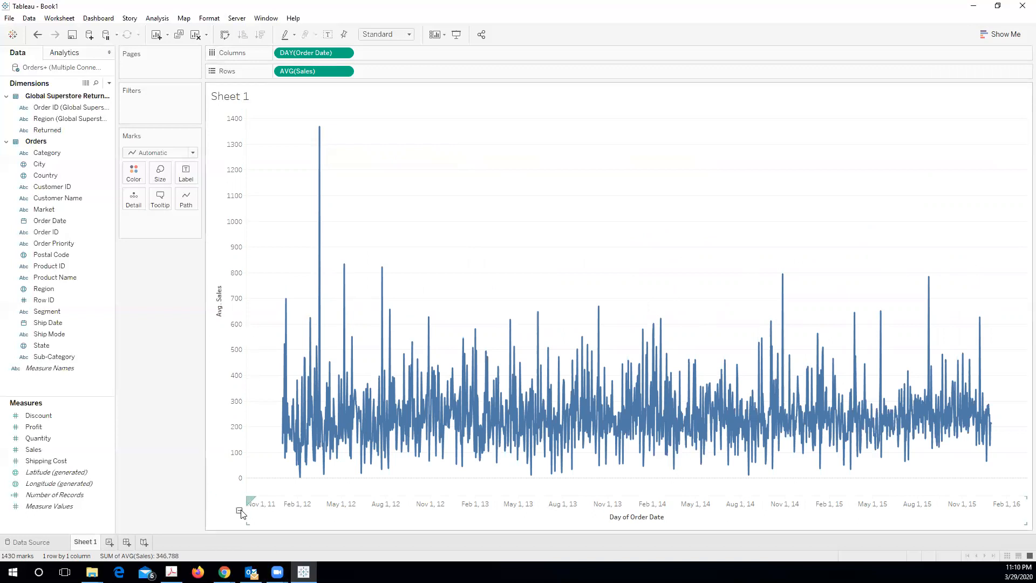
{"action": "left_click", "coordinate": [239, 510]}
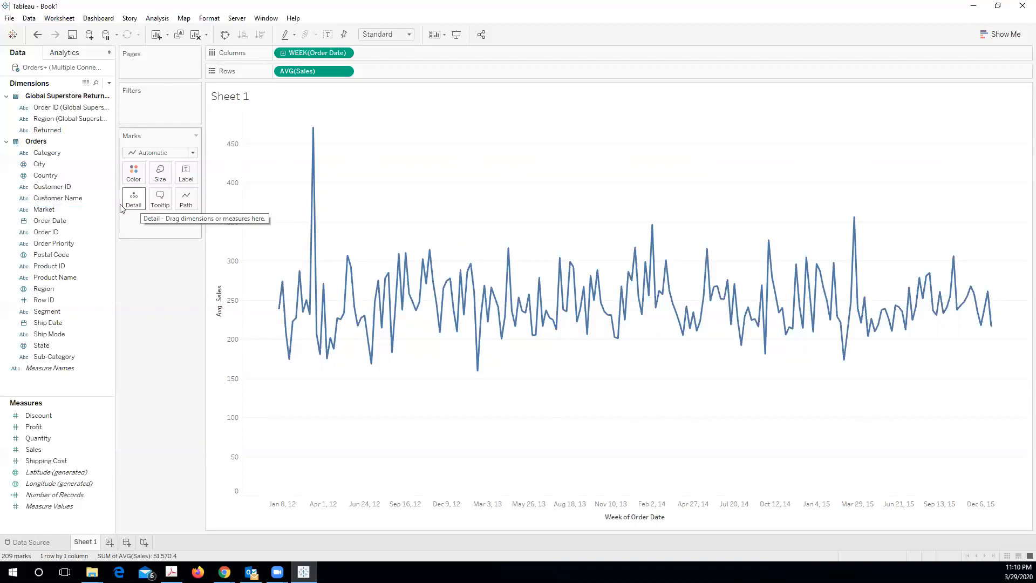
{"action": "left_click", "coordinate": [62, 197]}
{"action": "left_click_drag", "start_coordinate": [64, 206], "coordinate": [133, 174]}
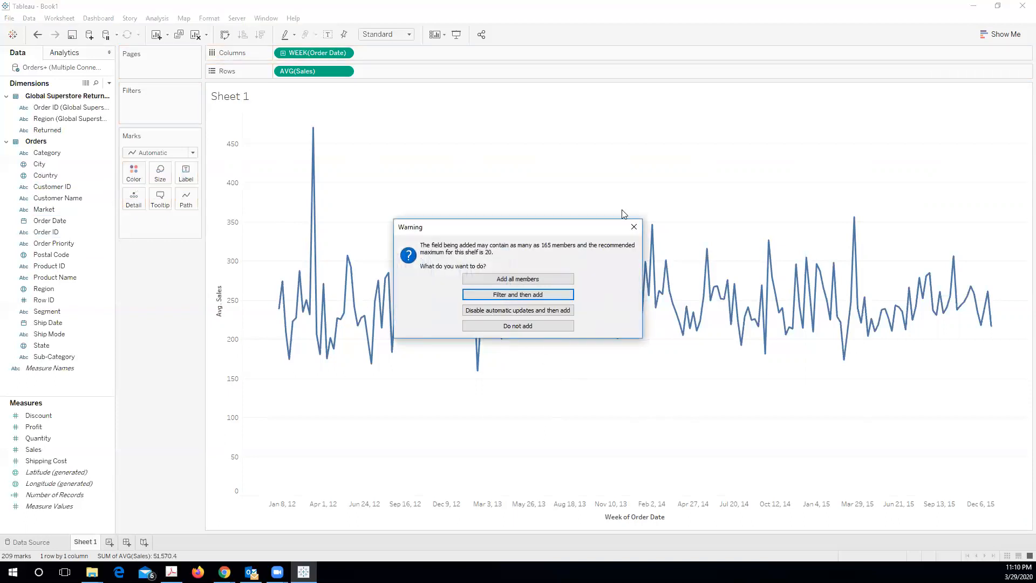
{"action": "left_click", "coordinate": [634, 226]}
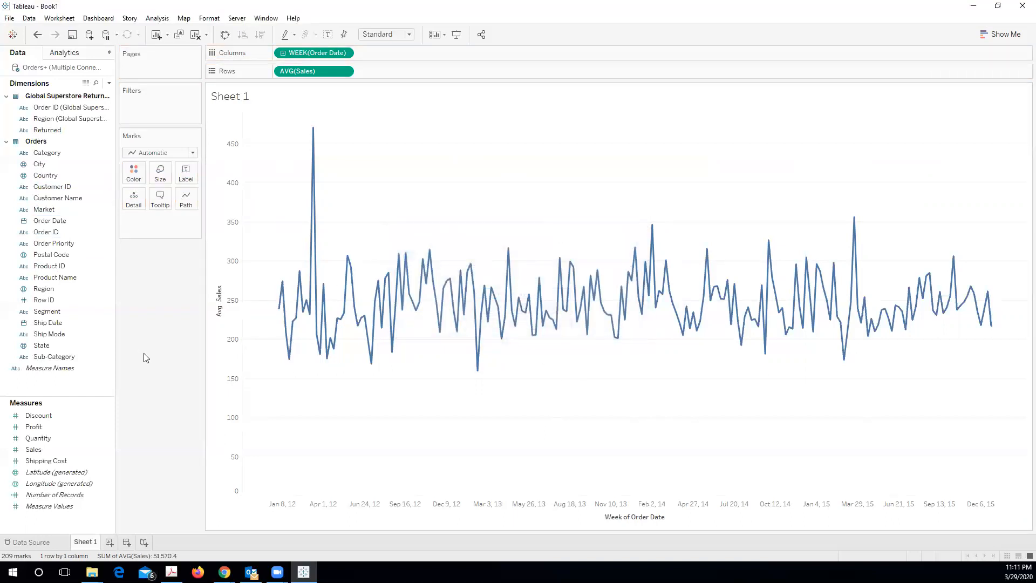